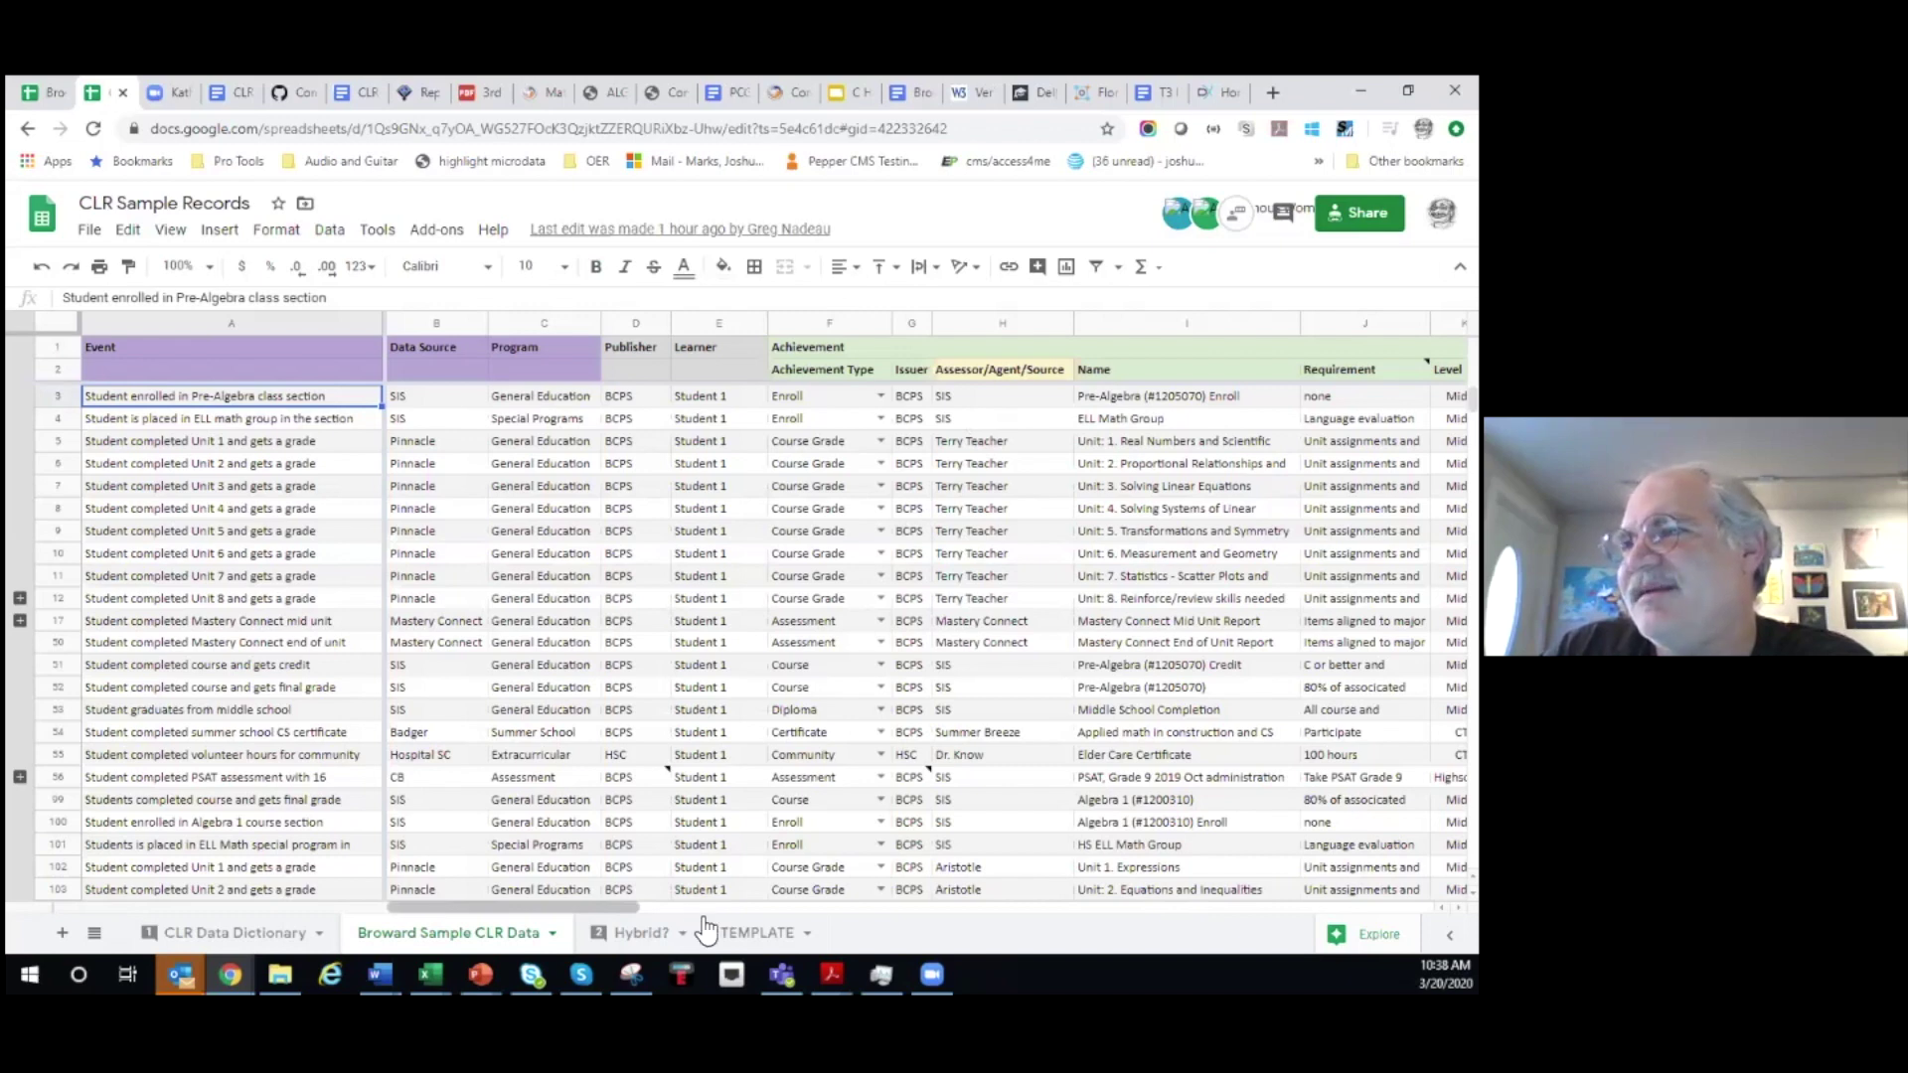
# - Review the achievement fields of the Pre-Algebra enrollment record in row 3 and open its alignment link
pyautogui.hscroll(5, 528, 497)
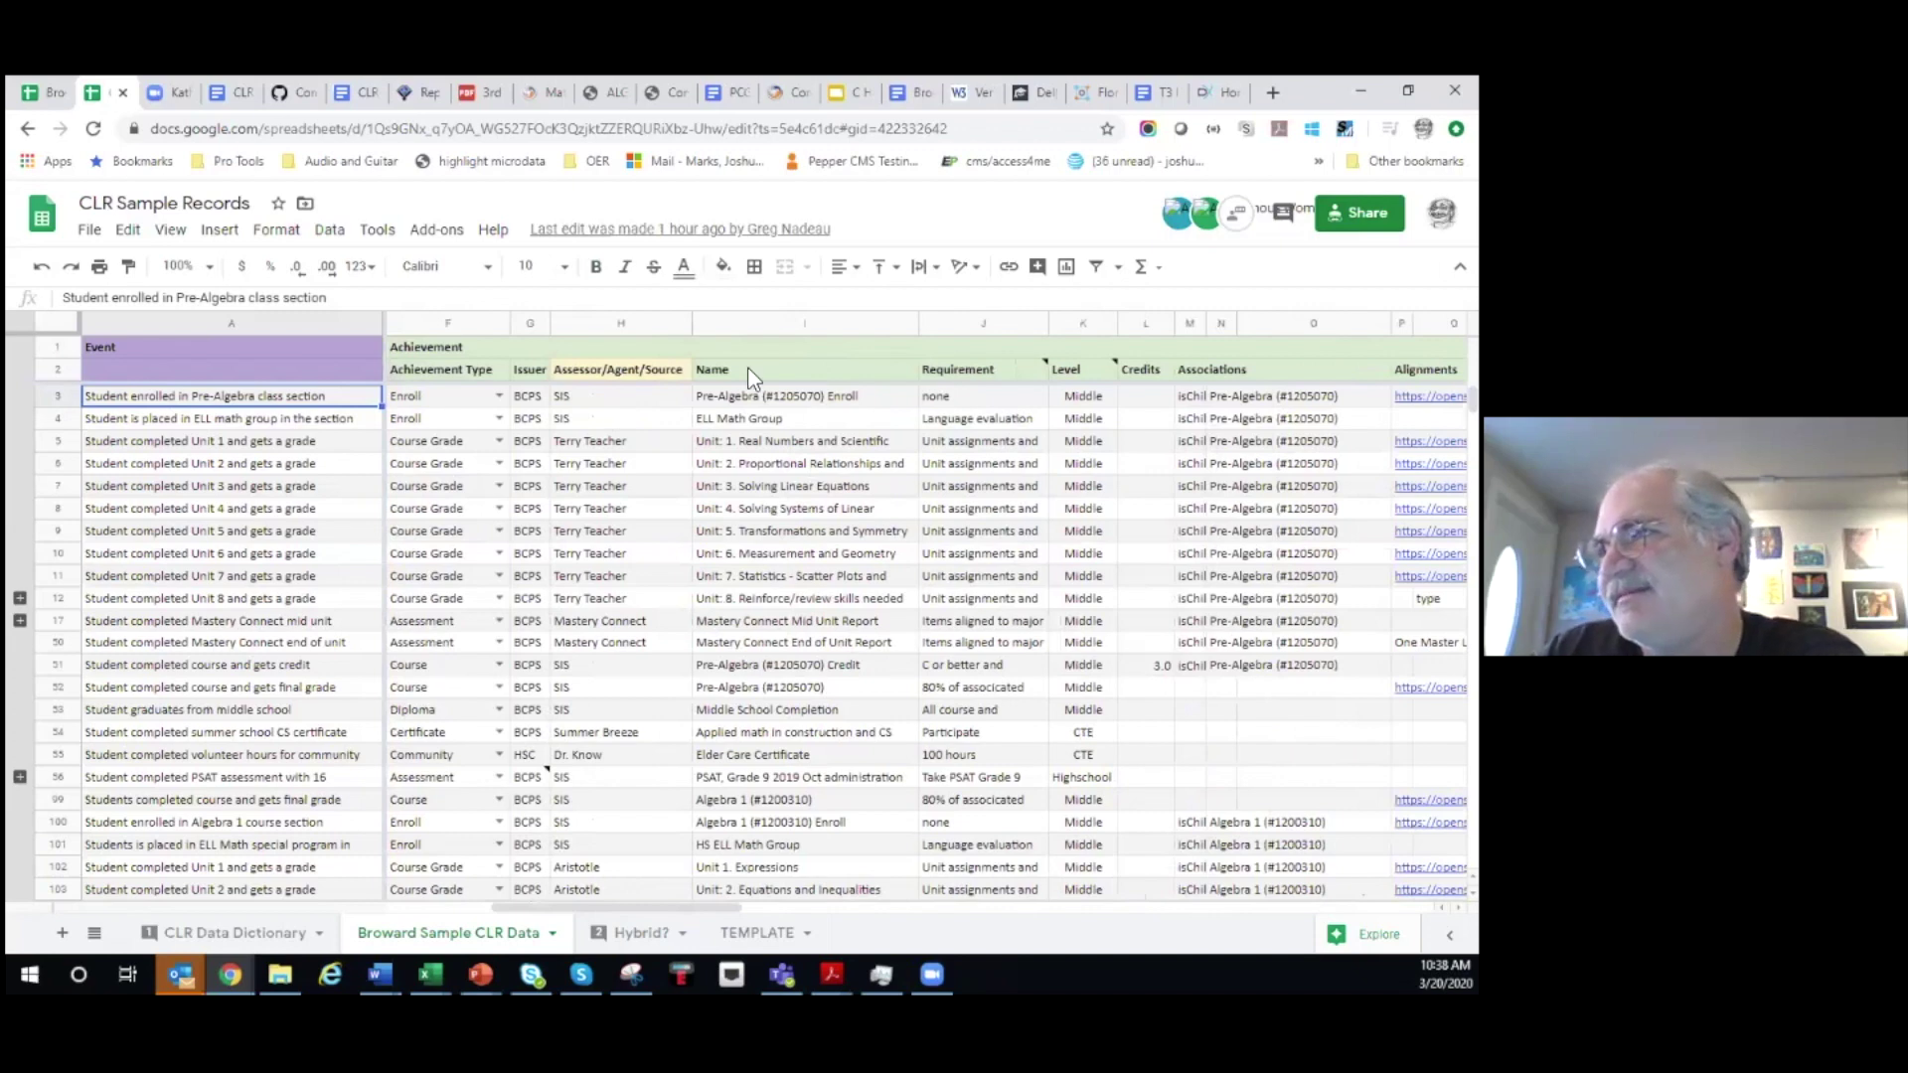
pyautogui.click(800, 395)
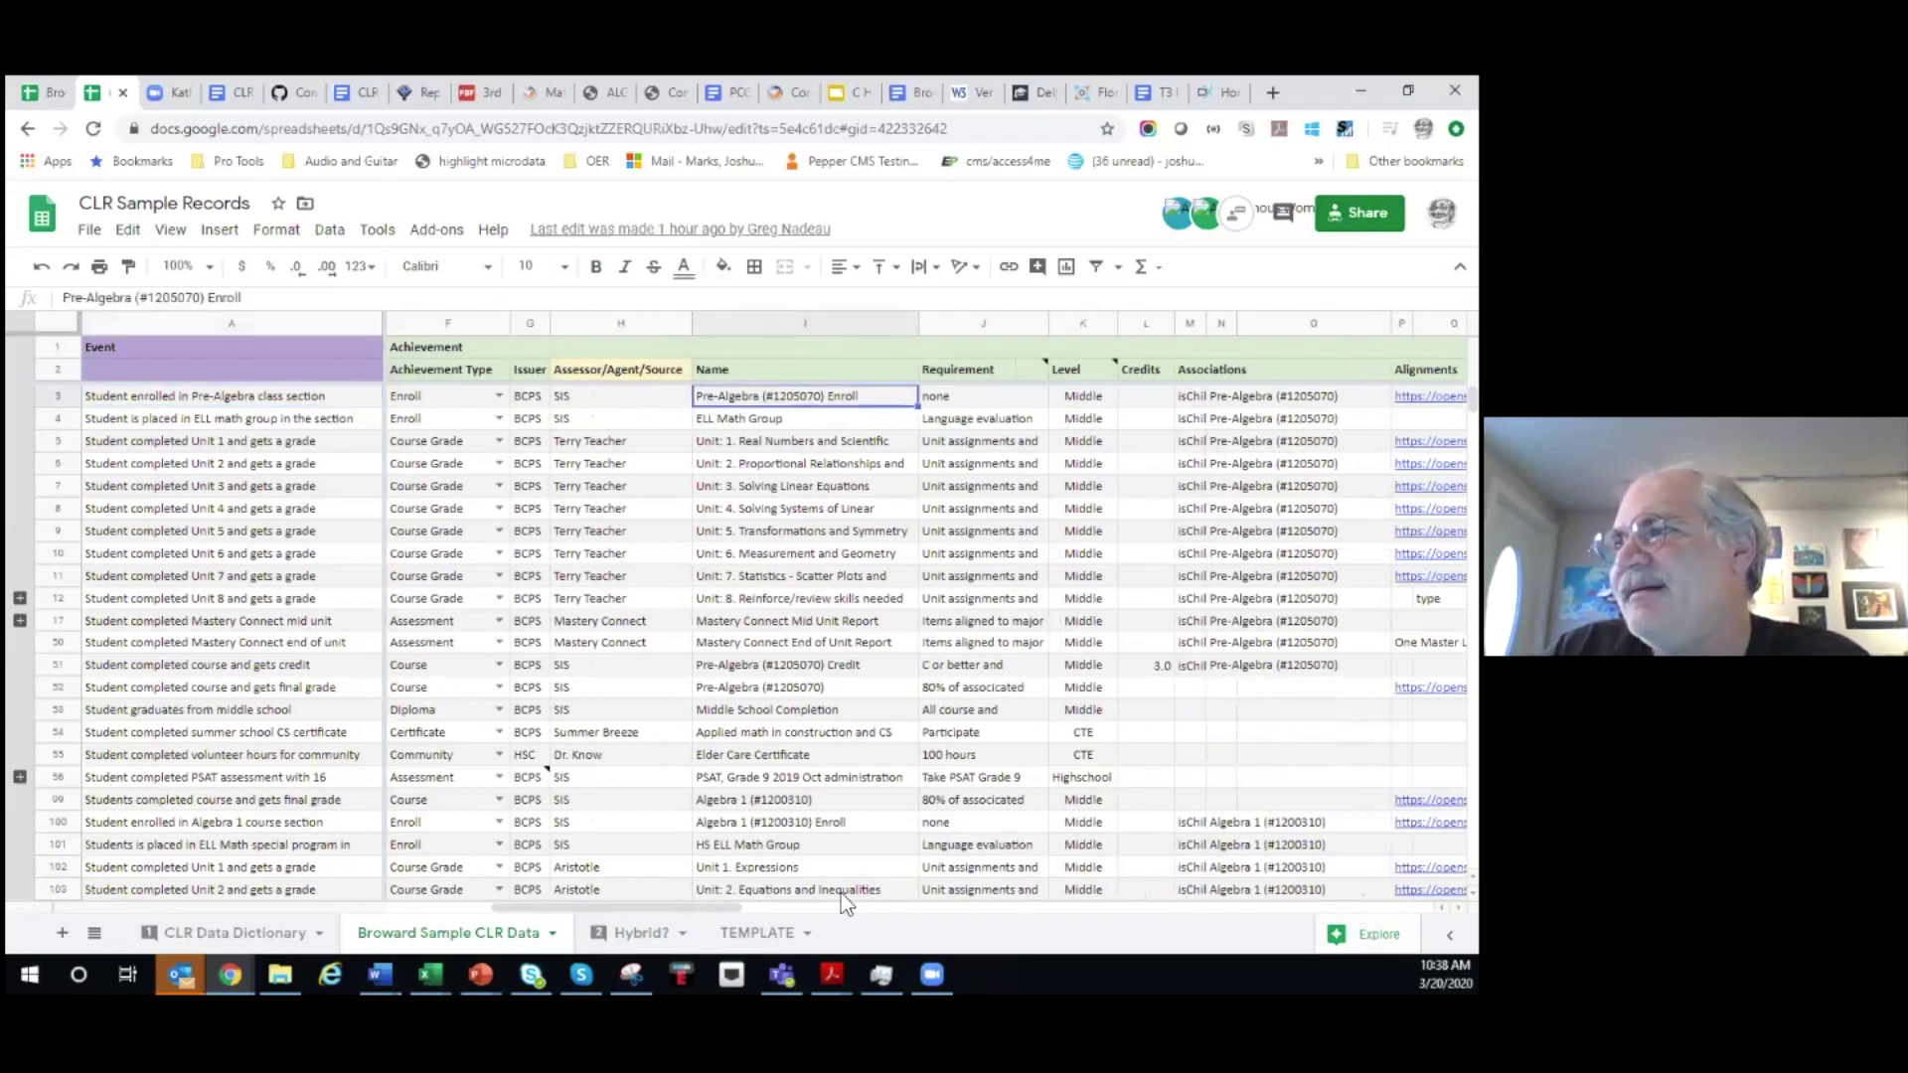
pyautogui.hscroll(2, 821, 899)
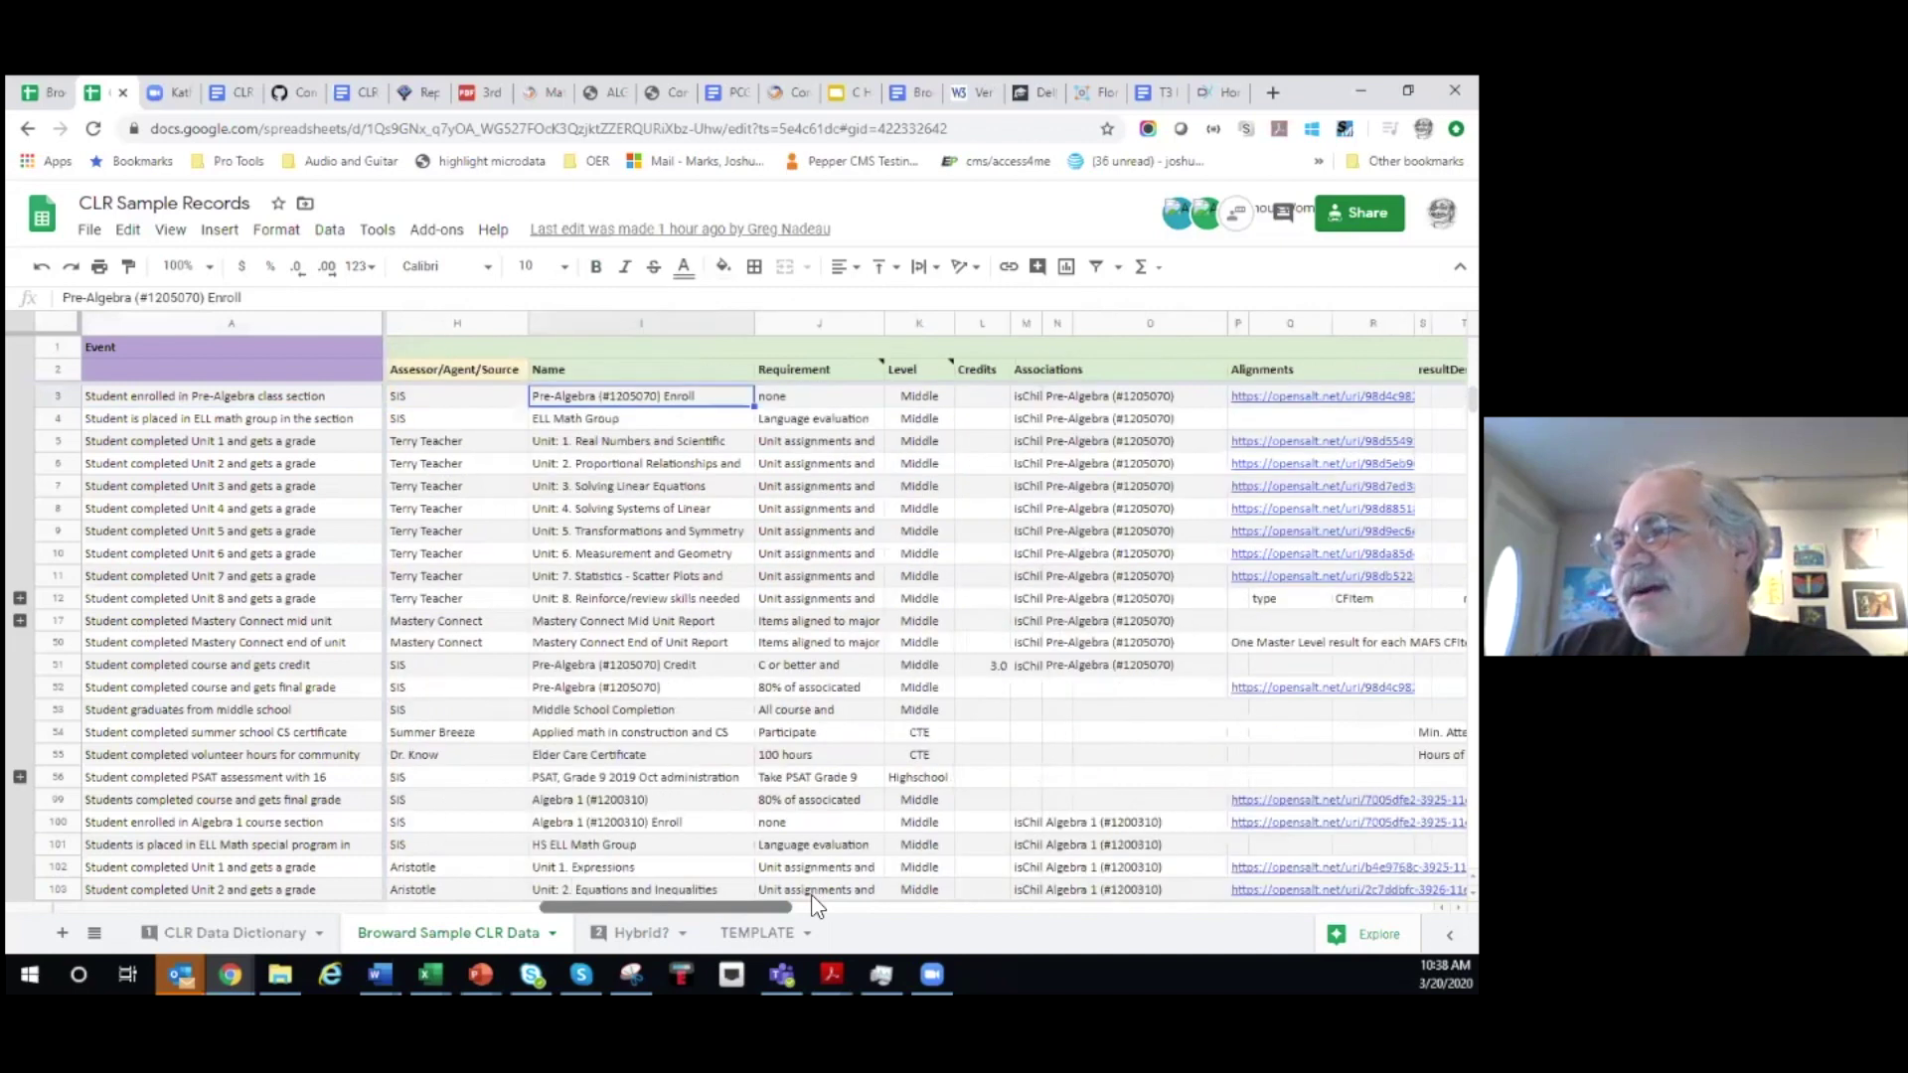
pyautogui.hscroll(2, 791, 532)
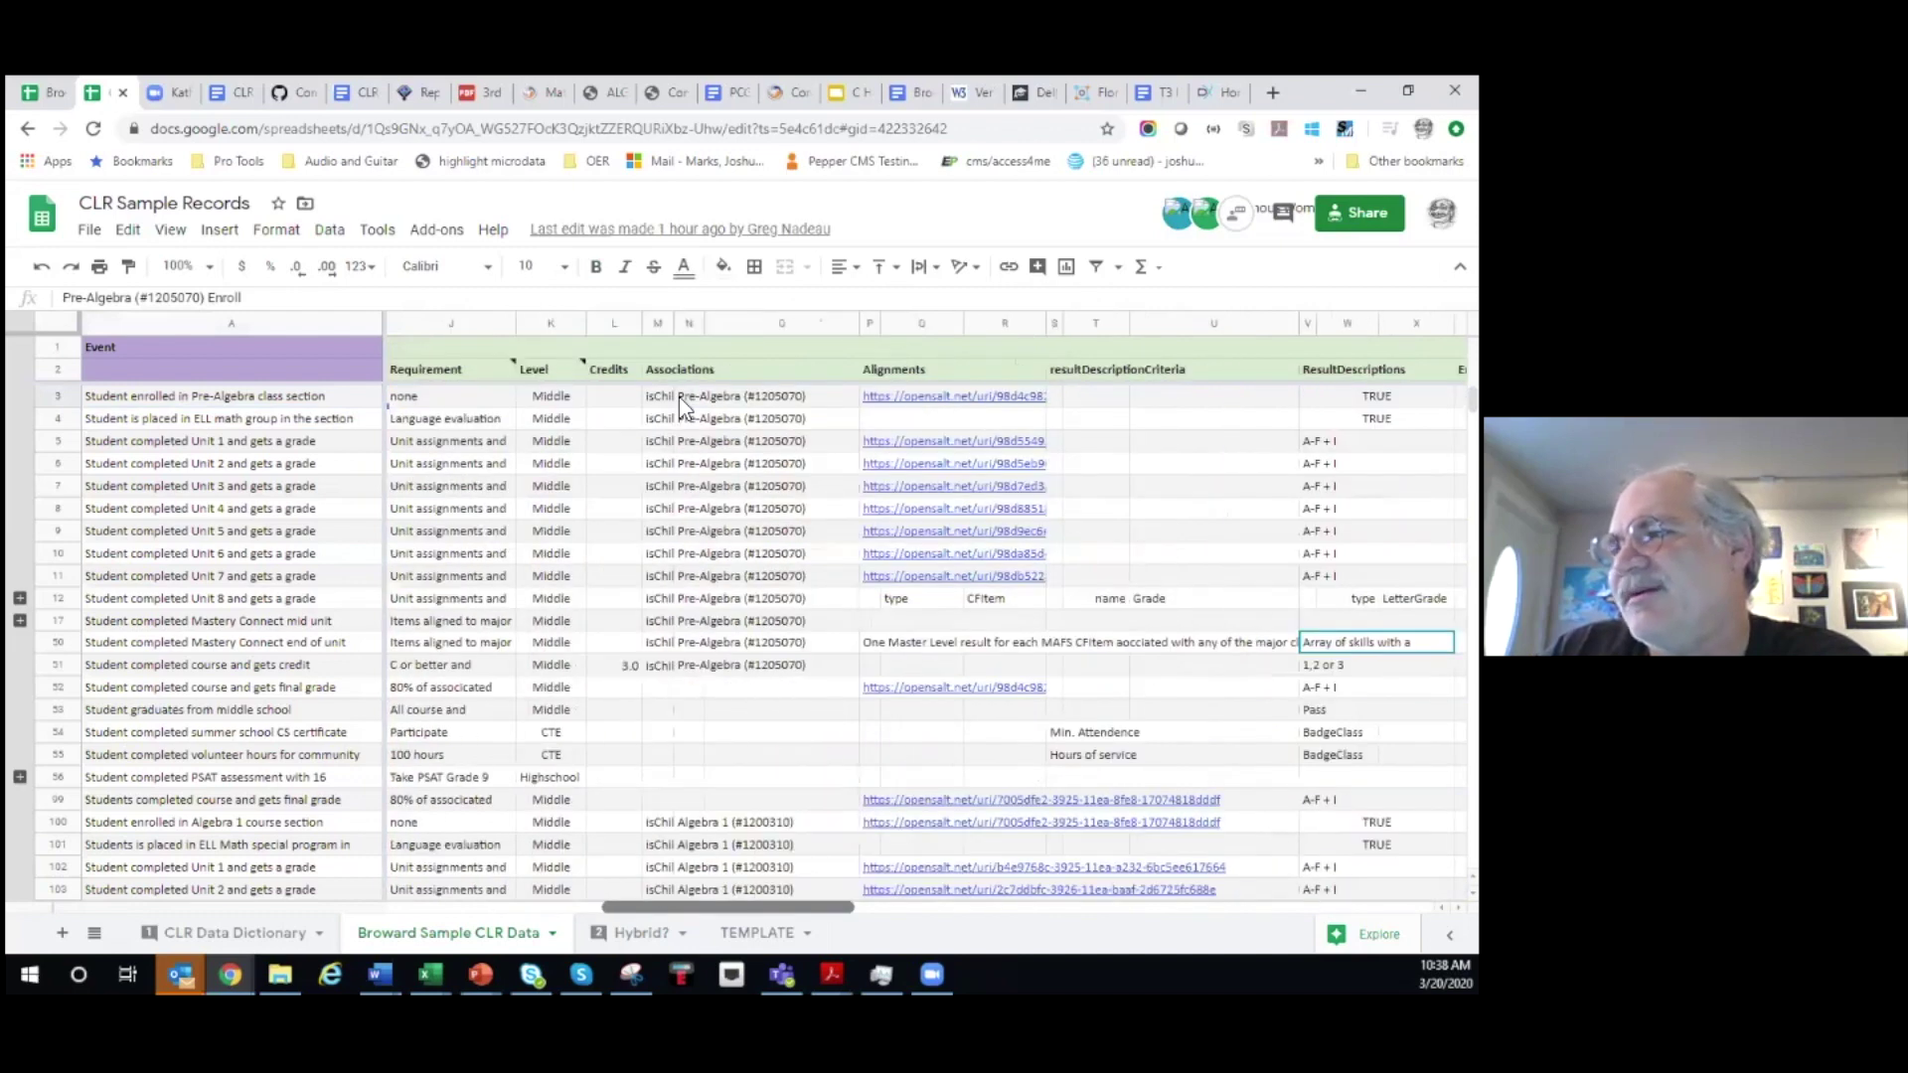
pyautogui.hscroll(-1, 678, 397)
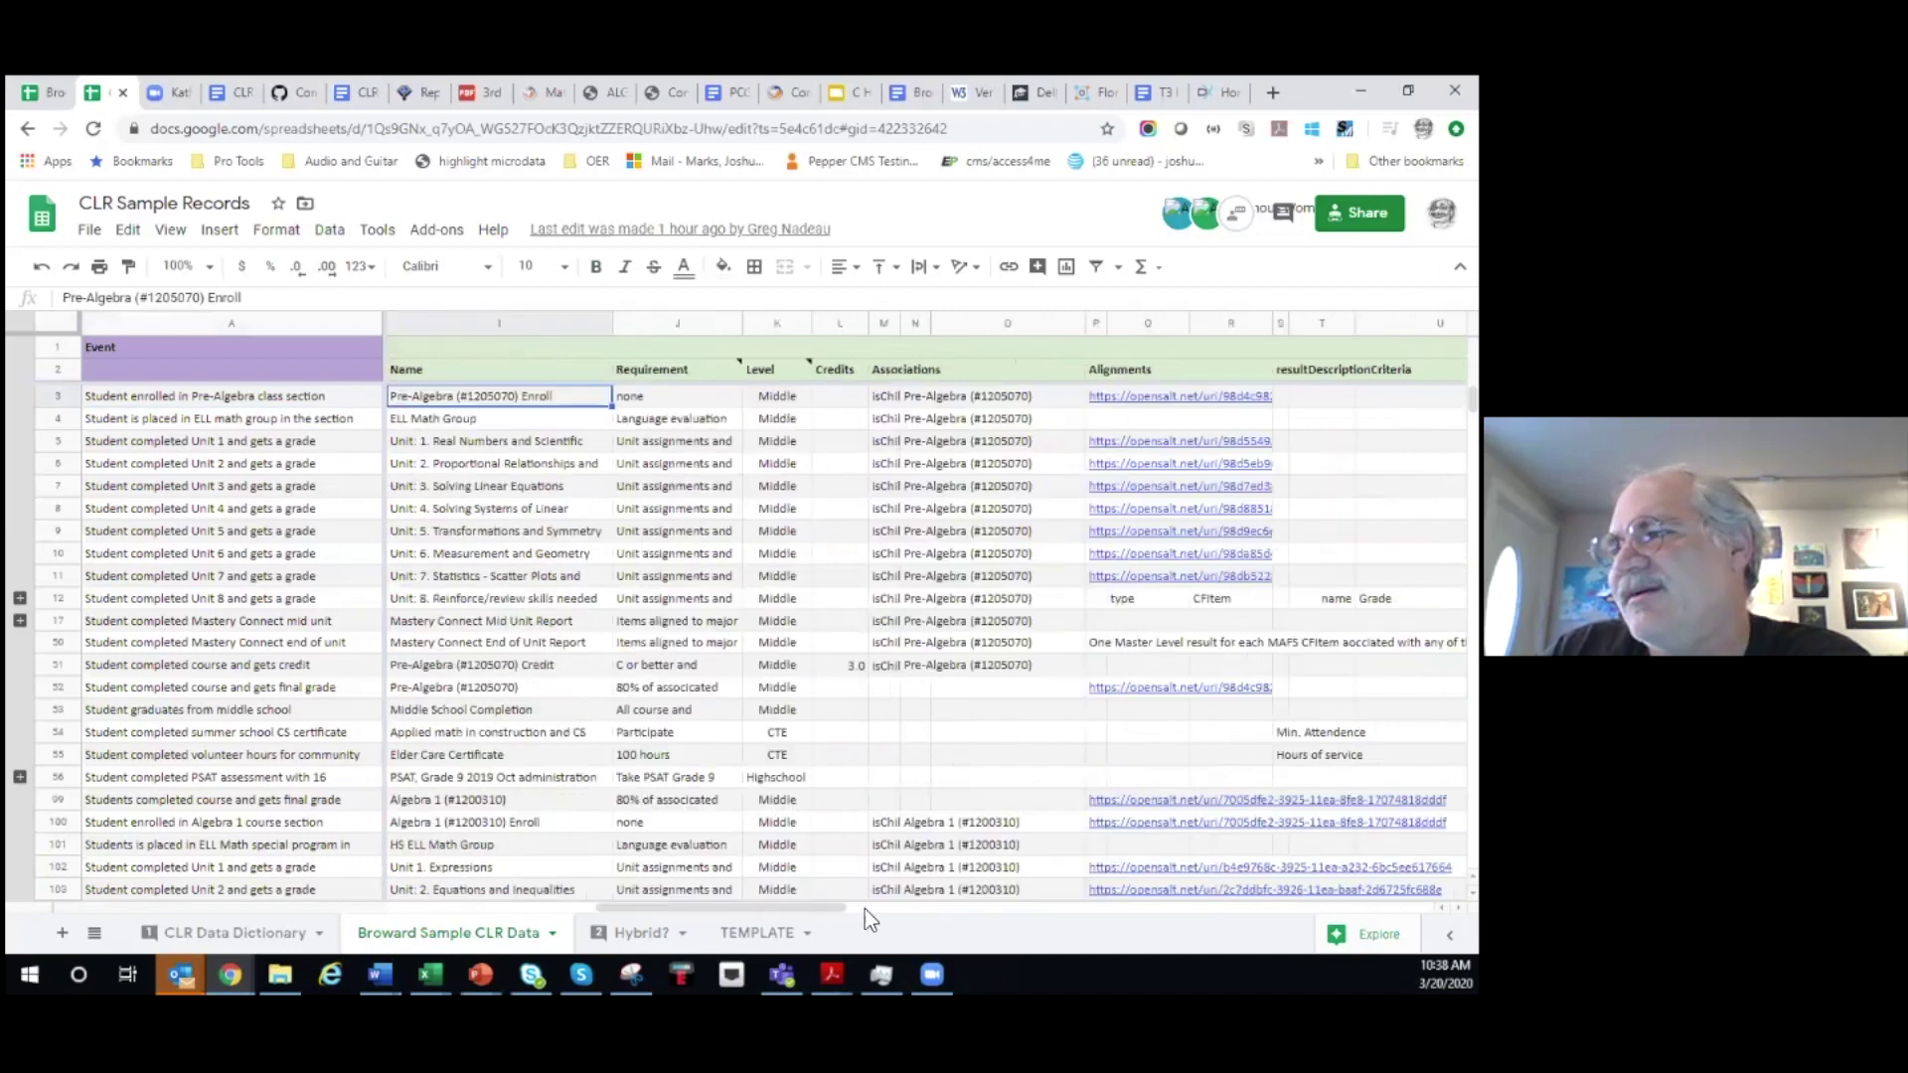
pyautogui.hscroll(2, 795, 398)
pyautogui.click(795, 398)
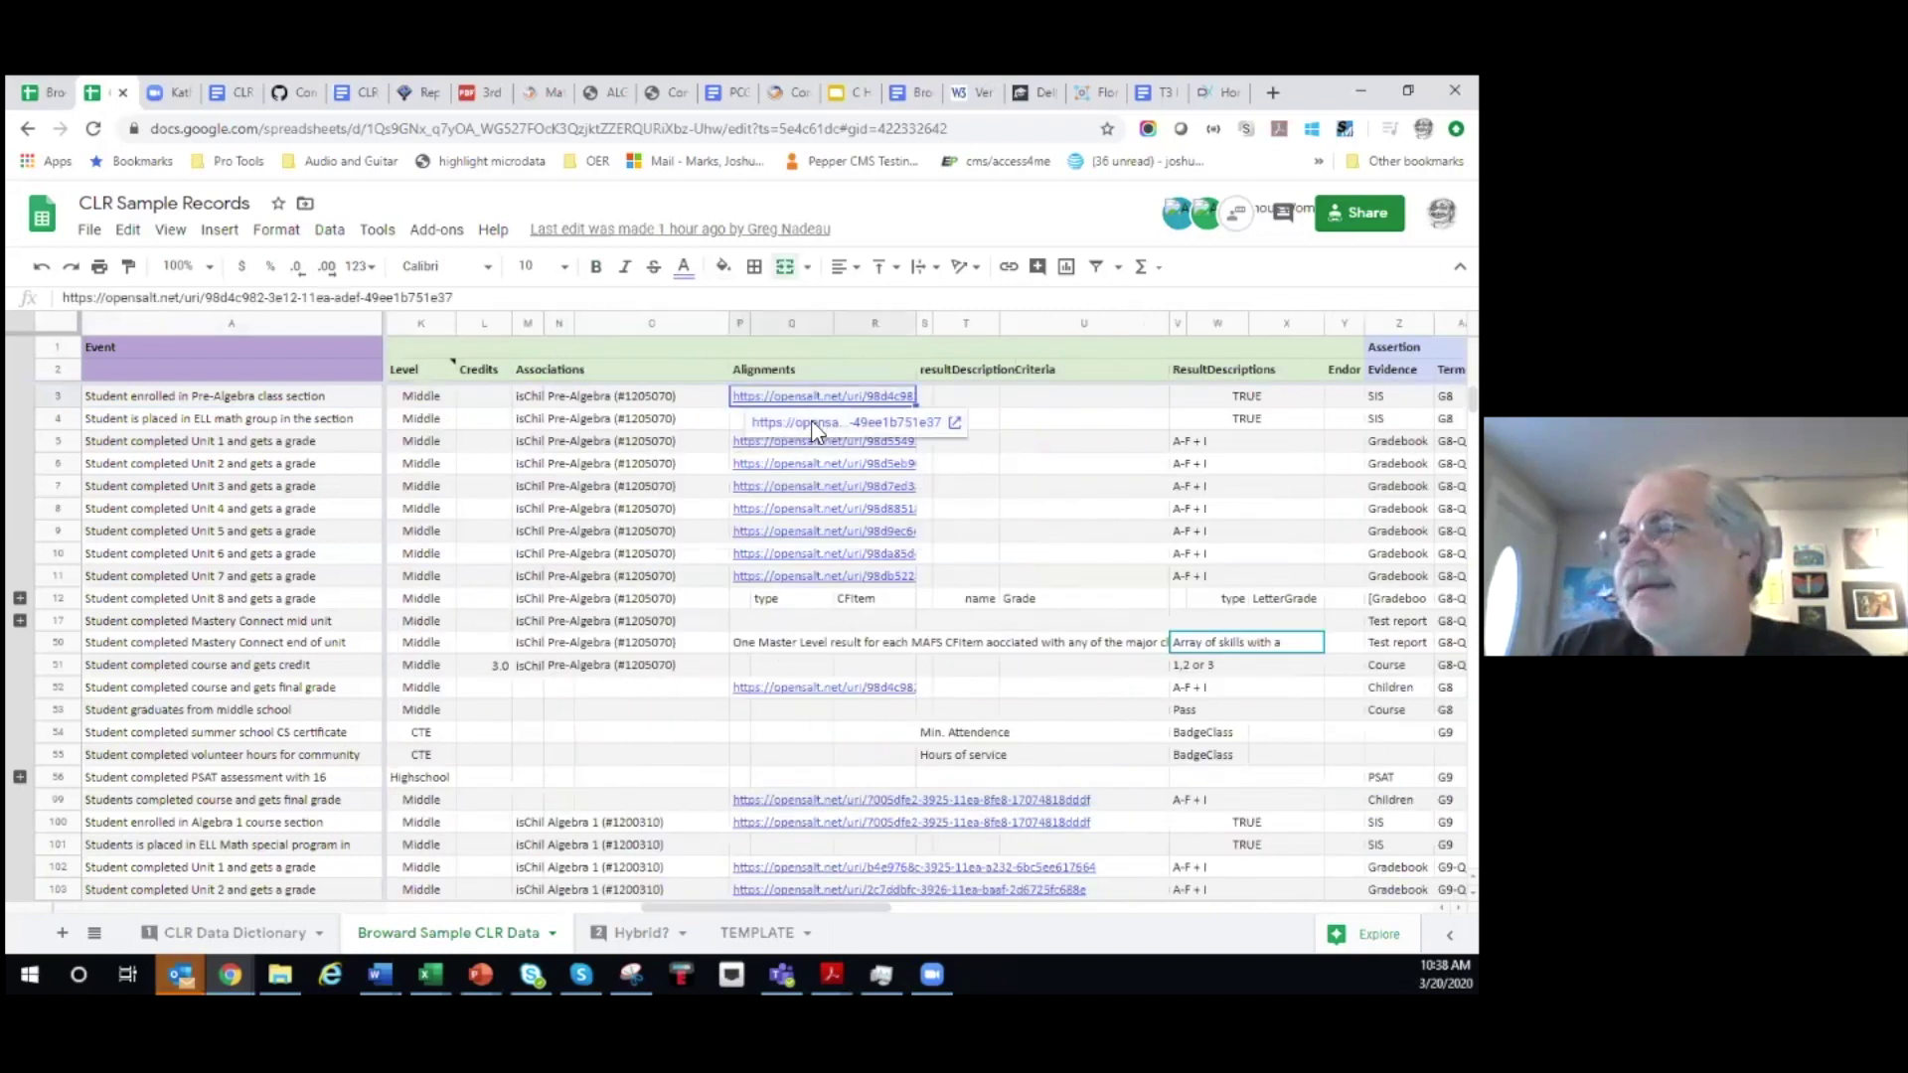
pyautogui.click(810, 422)
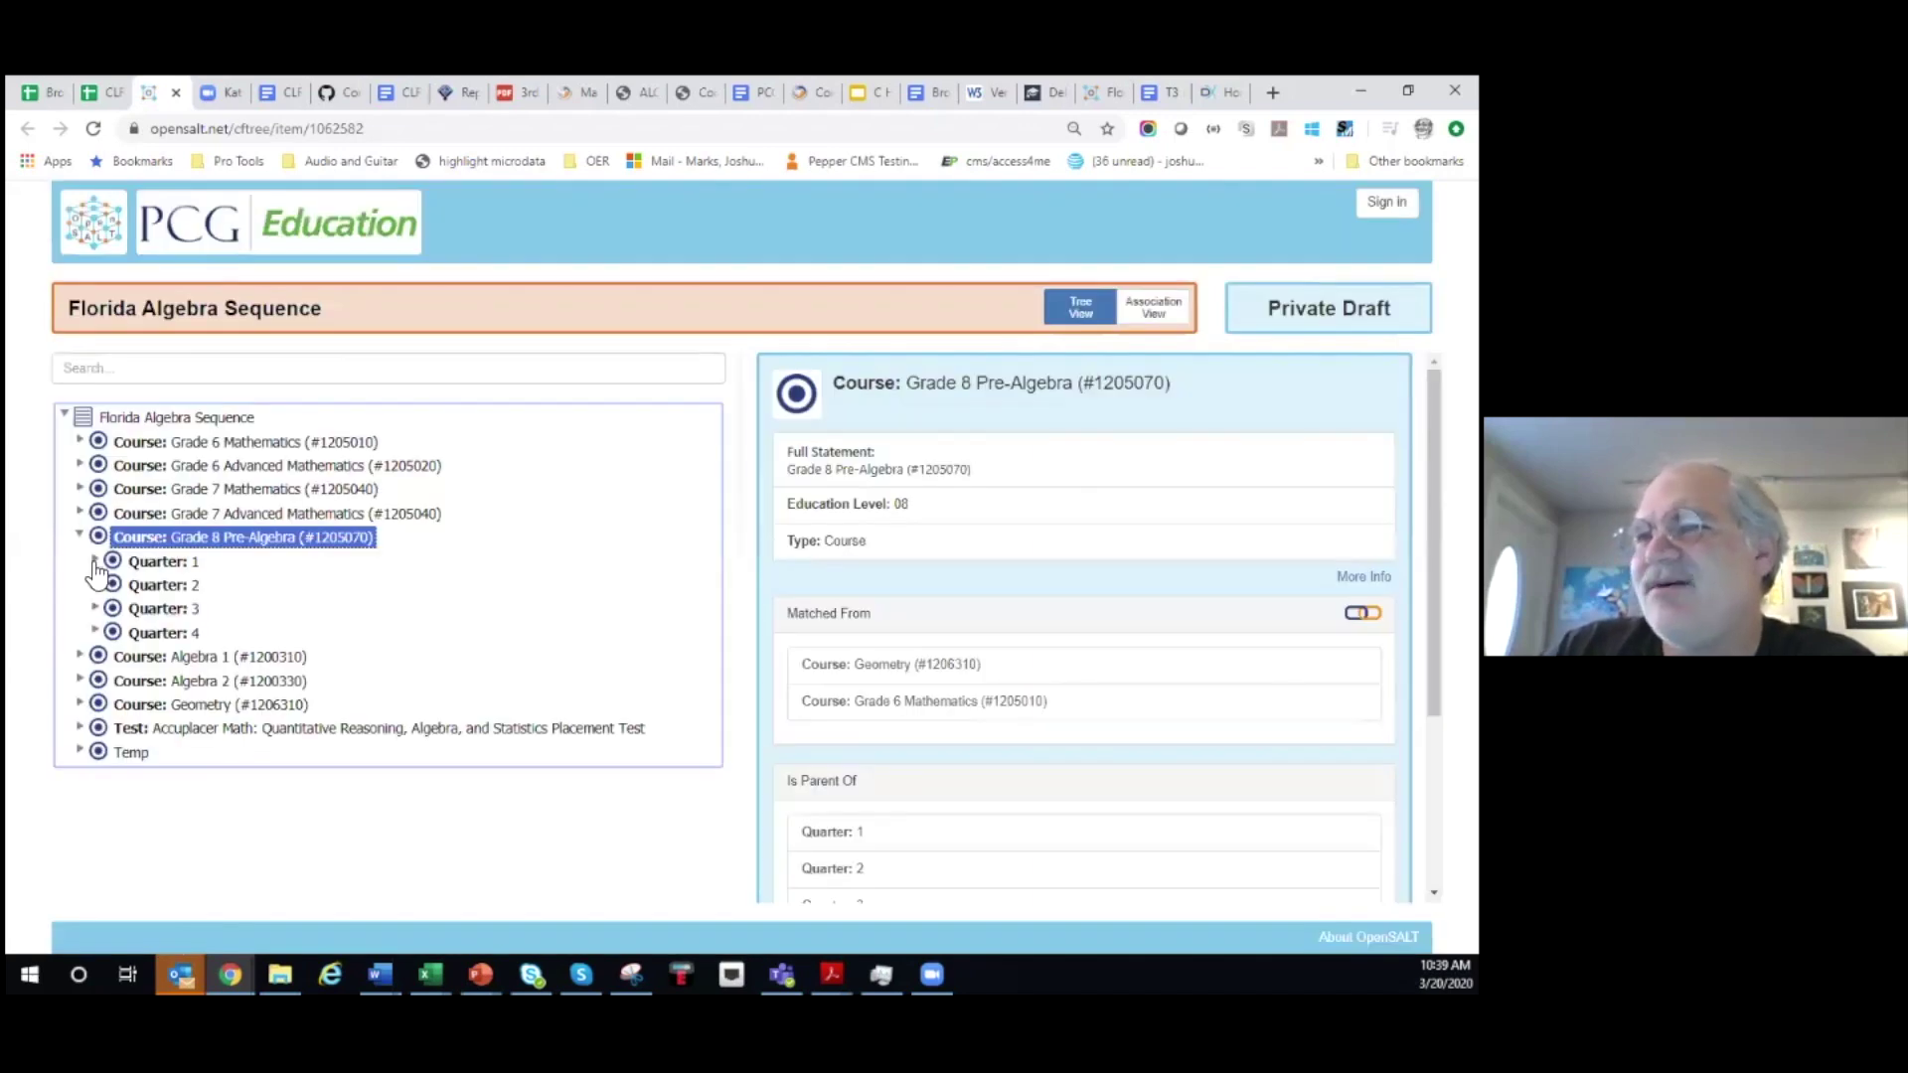
# - Expand Quarter 1 and Unit 1 under Grade 8 Pre-Algebra and view the details of Unit 1's Major Clusters
pyautogui.click(95, 561)
pyautogui.click(109, 584)
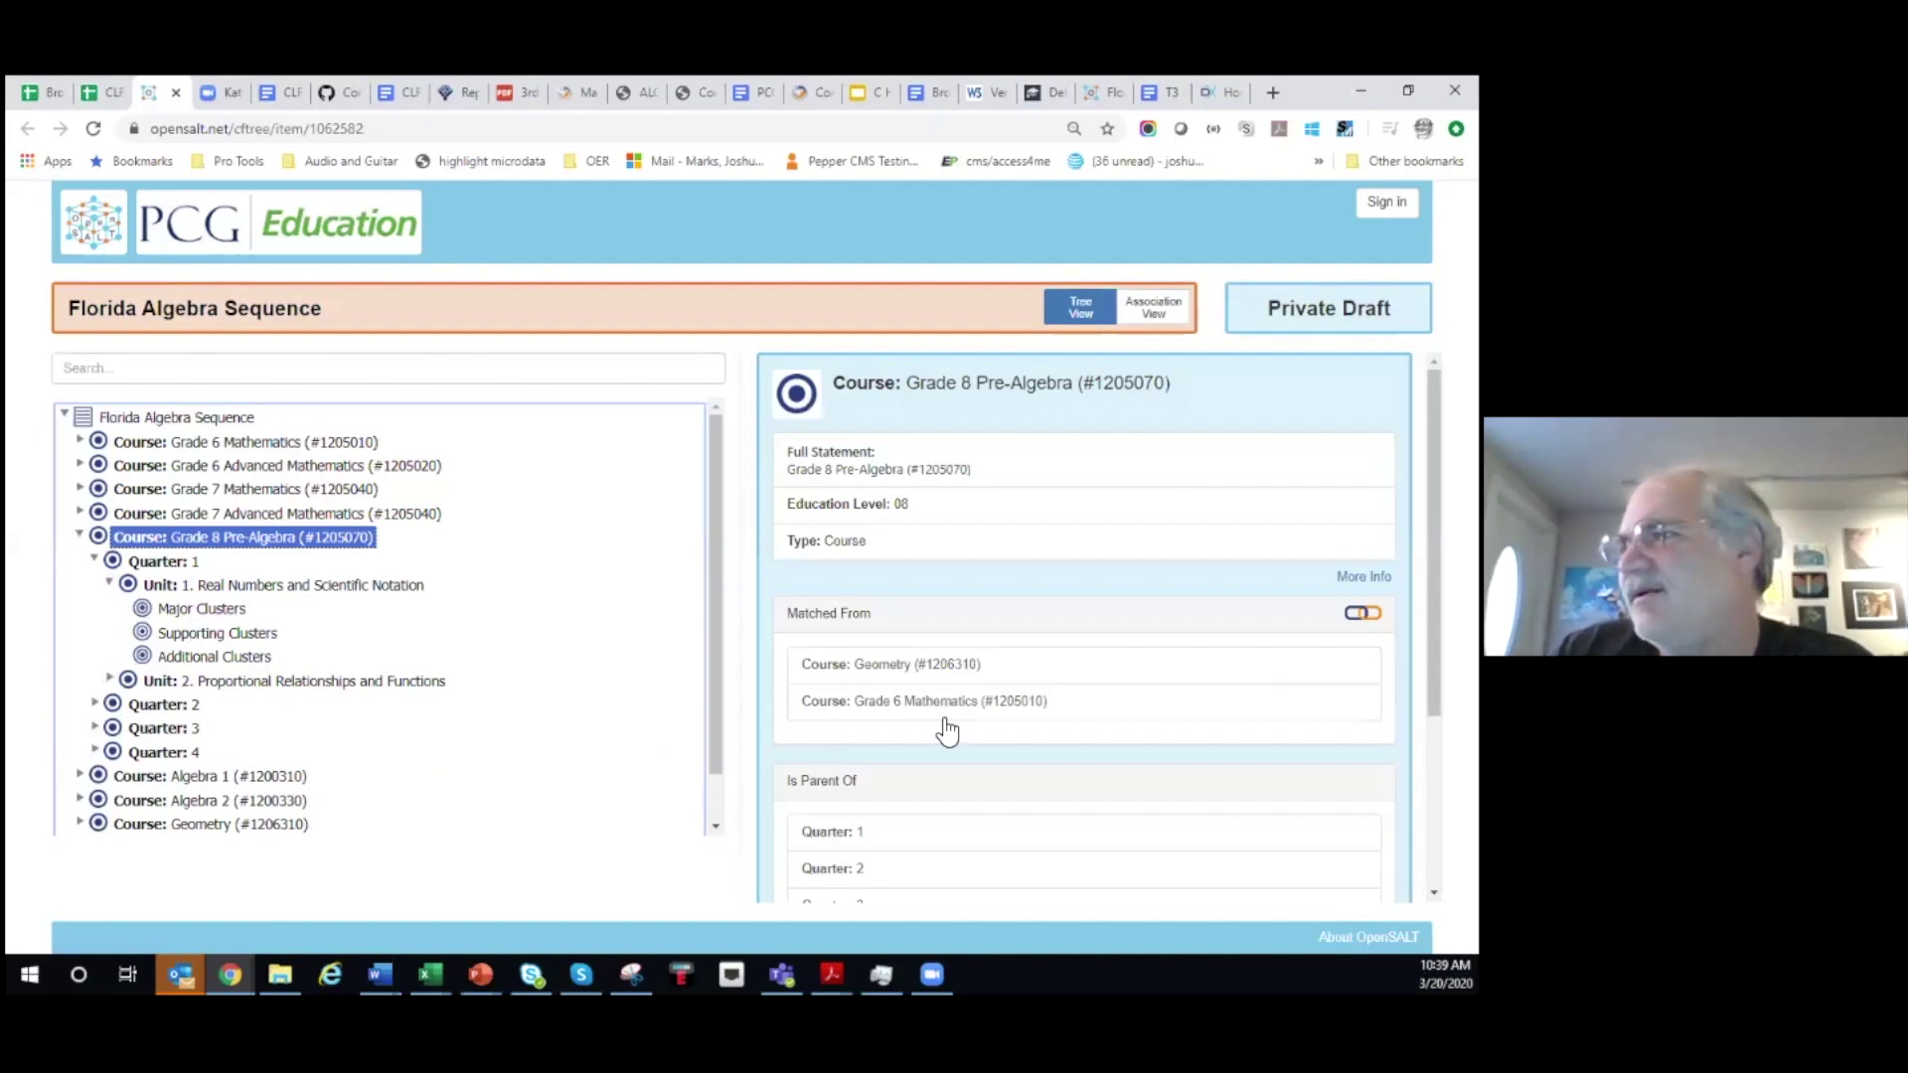
pyautogui.press('Down')
pyautogui.press('Down')
pyautogui.press('Down')
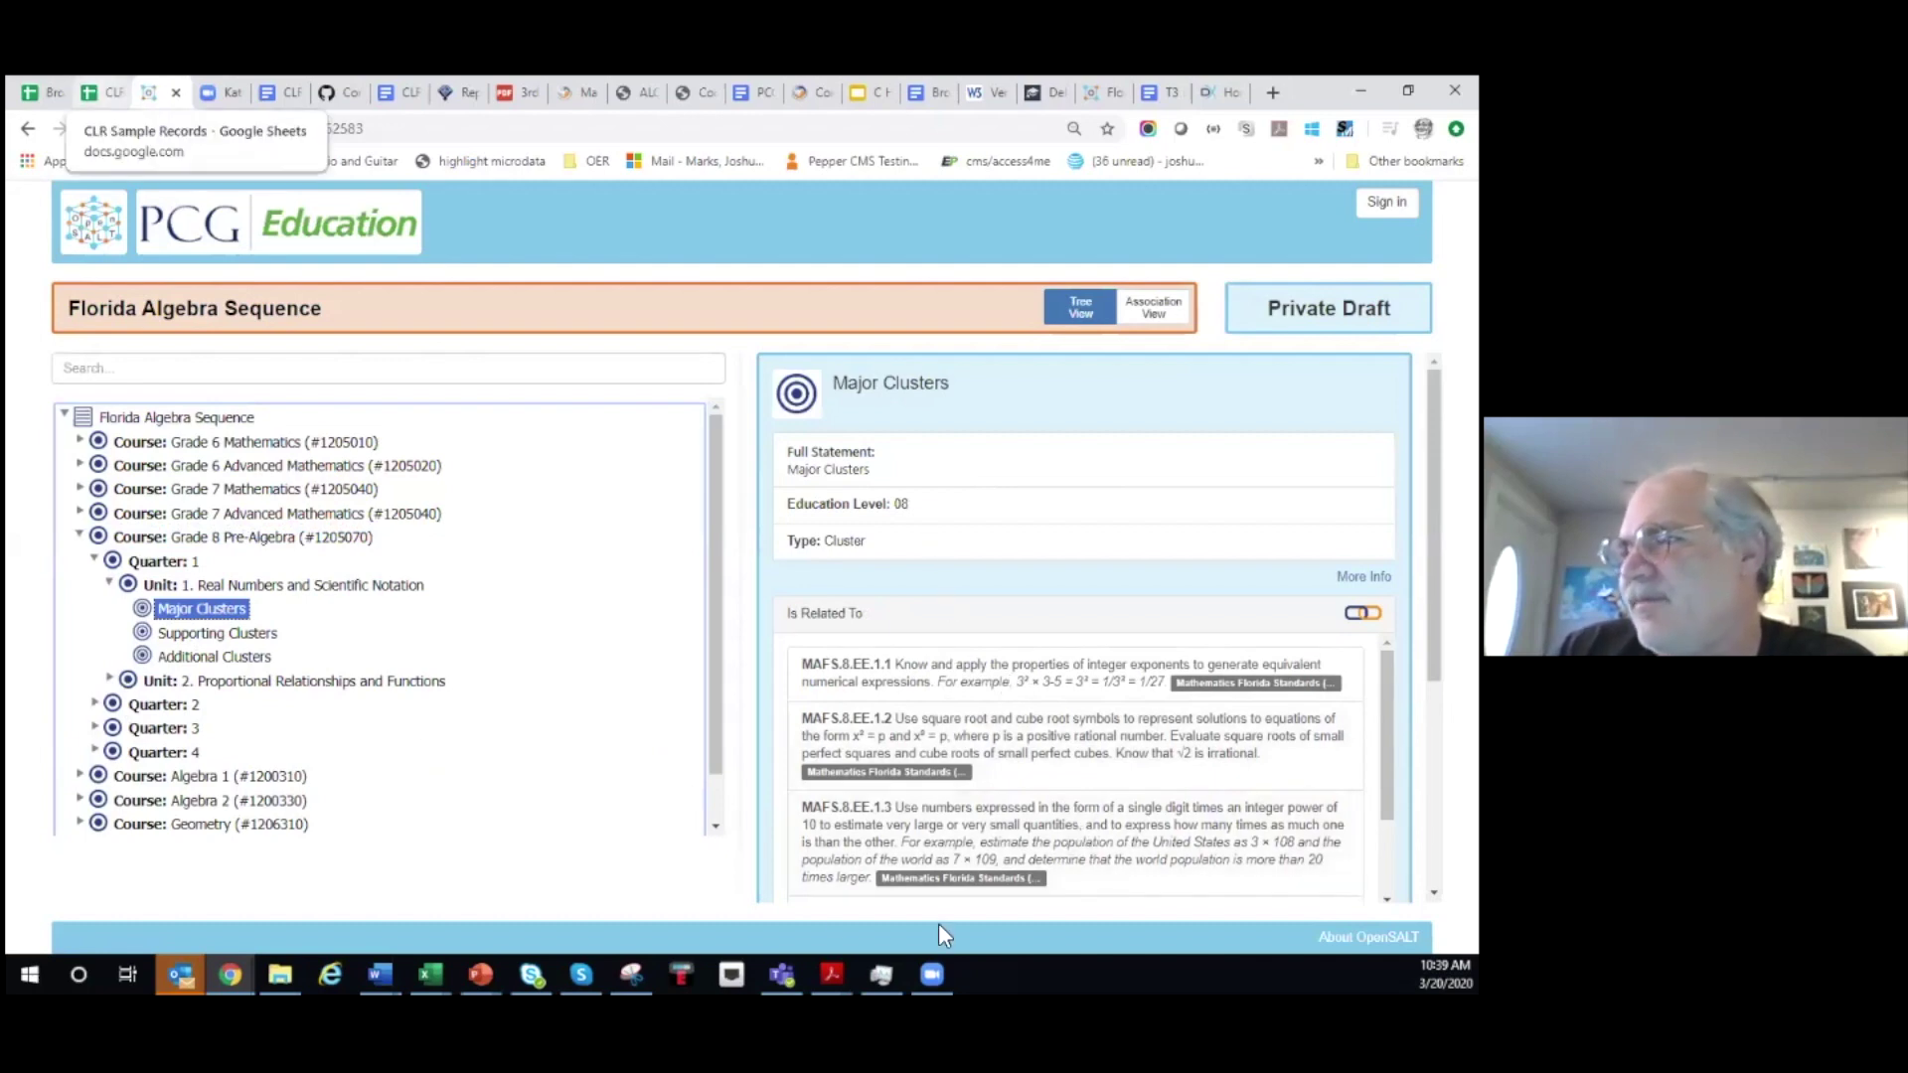
# - Return to the CLR Sample Records spreadsheet and look through the ELL math group, Unit 1 and Unit 2 events
pyautogui.hotkey('ctrl', 'shift', 'Tab')
pyautogui.moveTo(833, 911); pyautogui.dragTo(891, 919)
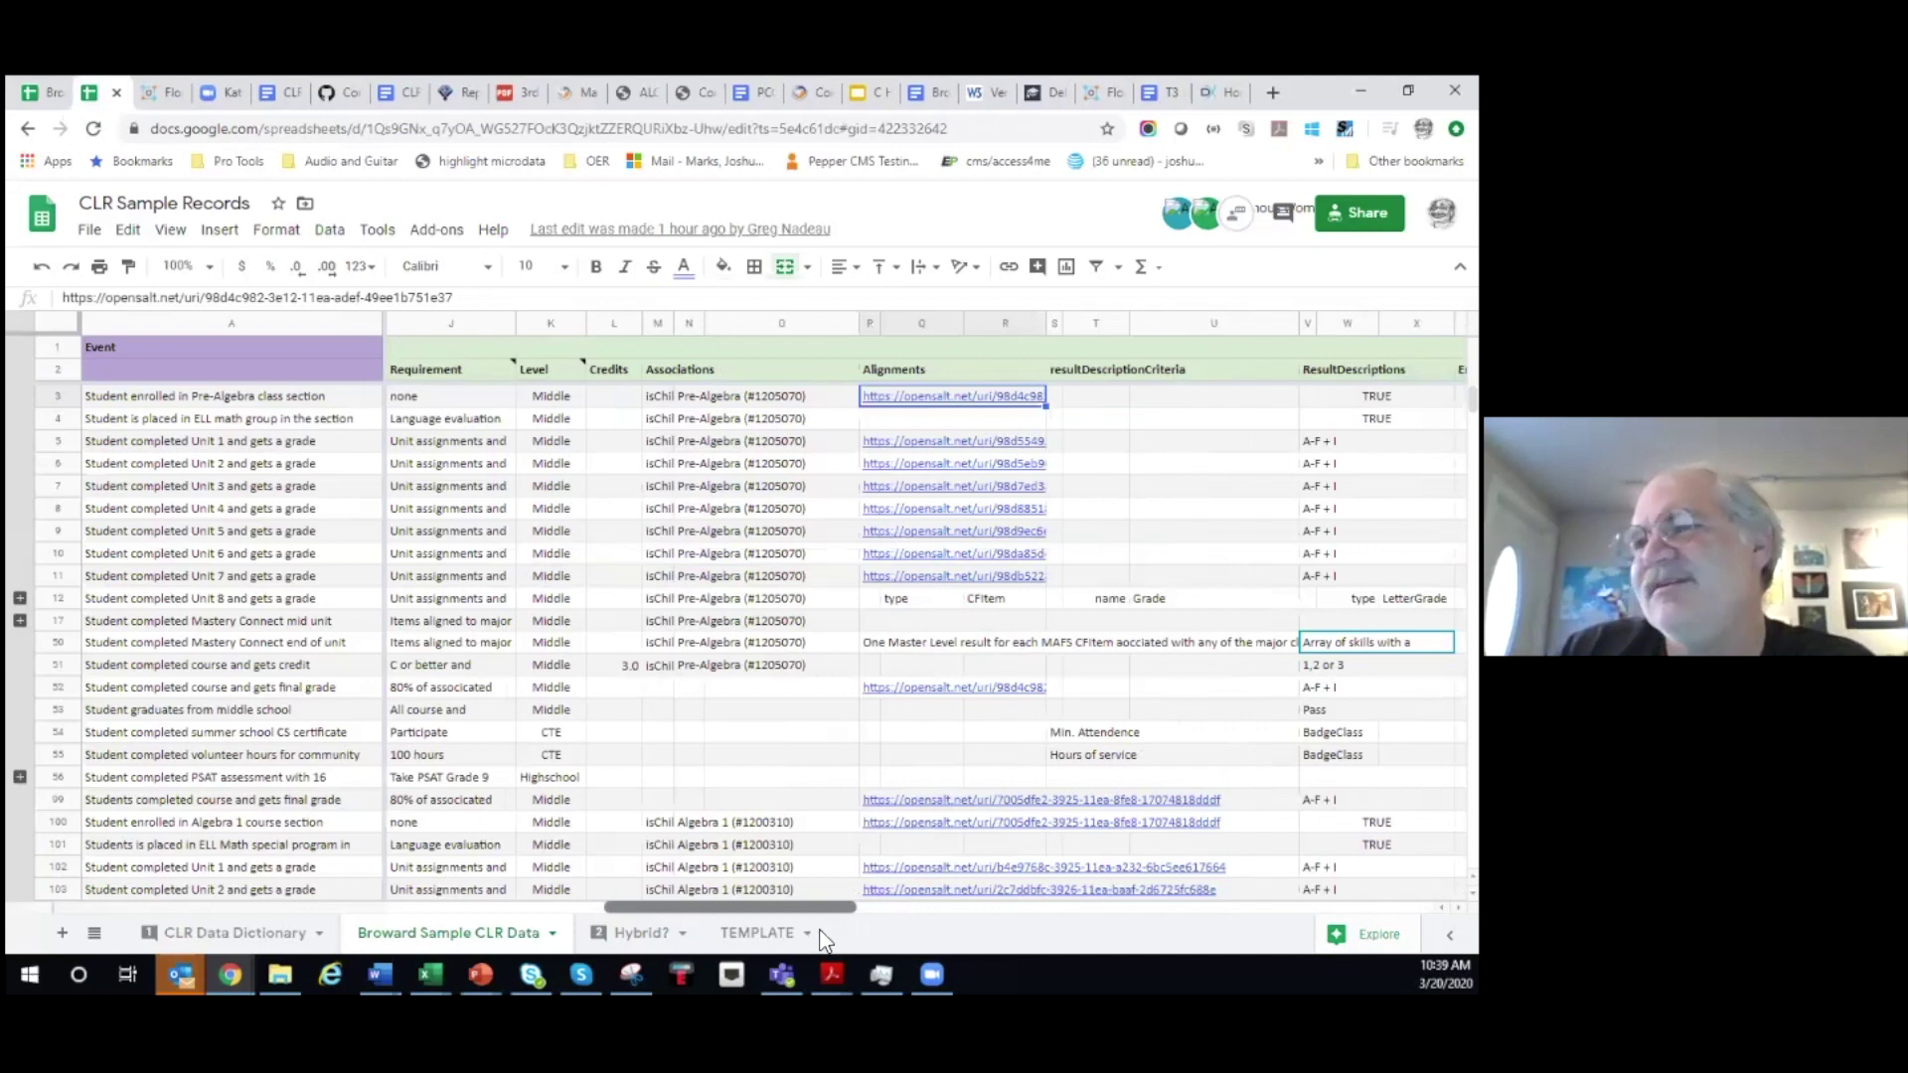
pyautogui.click(202, 419)
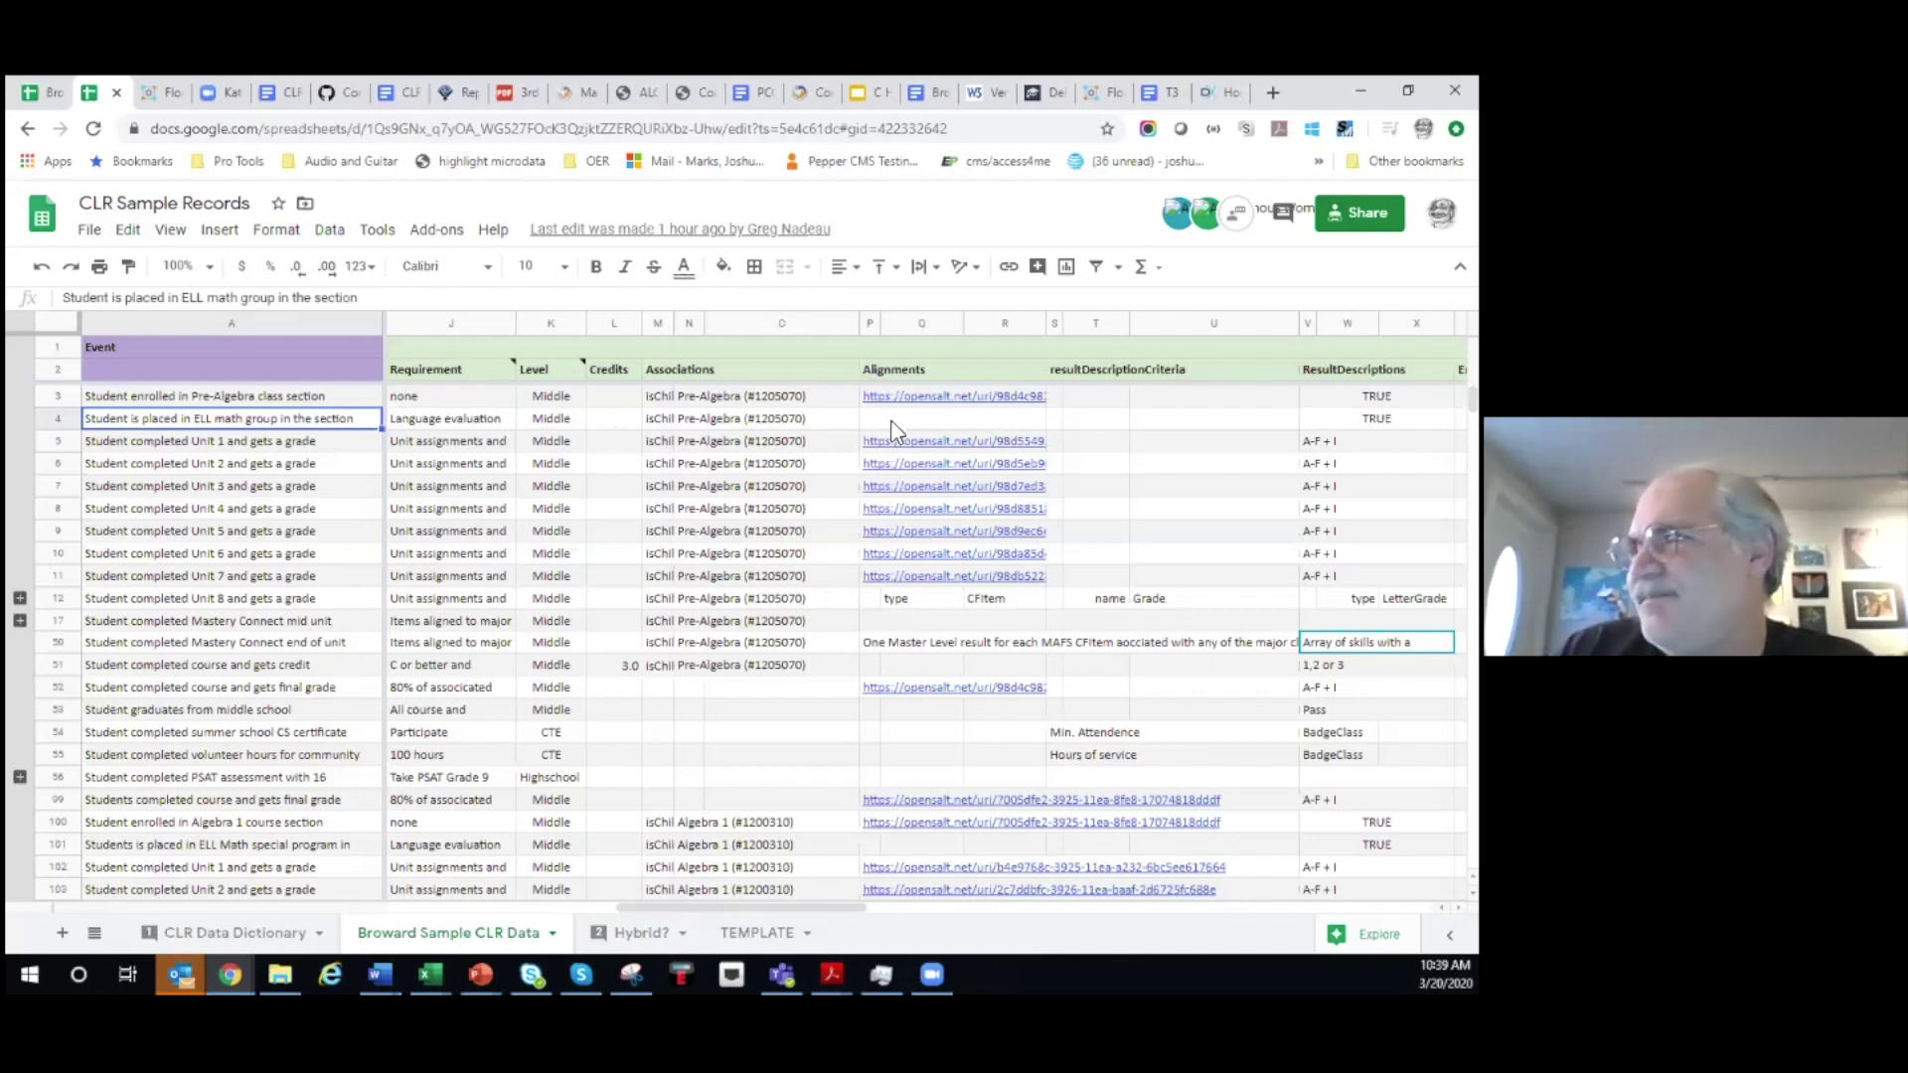
pyautogui.click(211, 448)
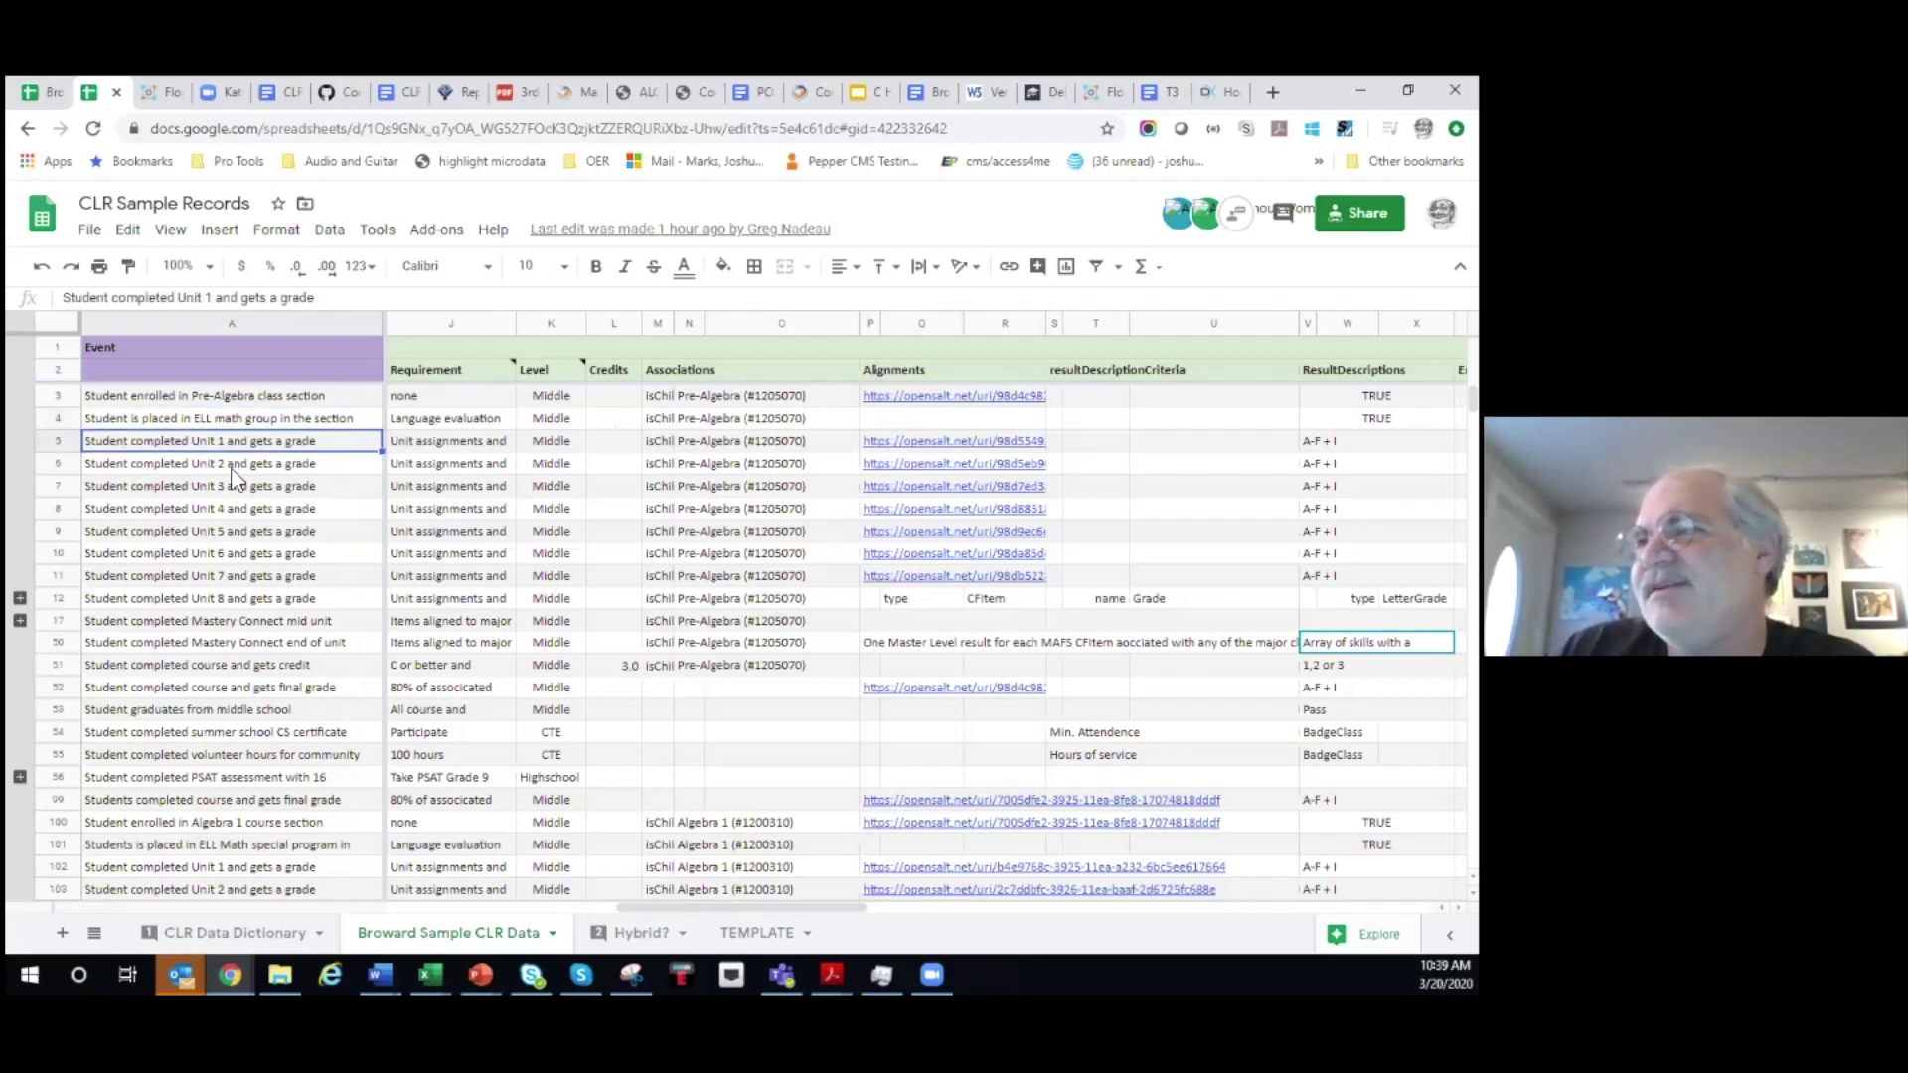
pyautogui.press('Down')
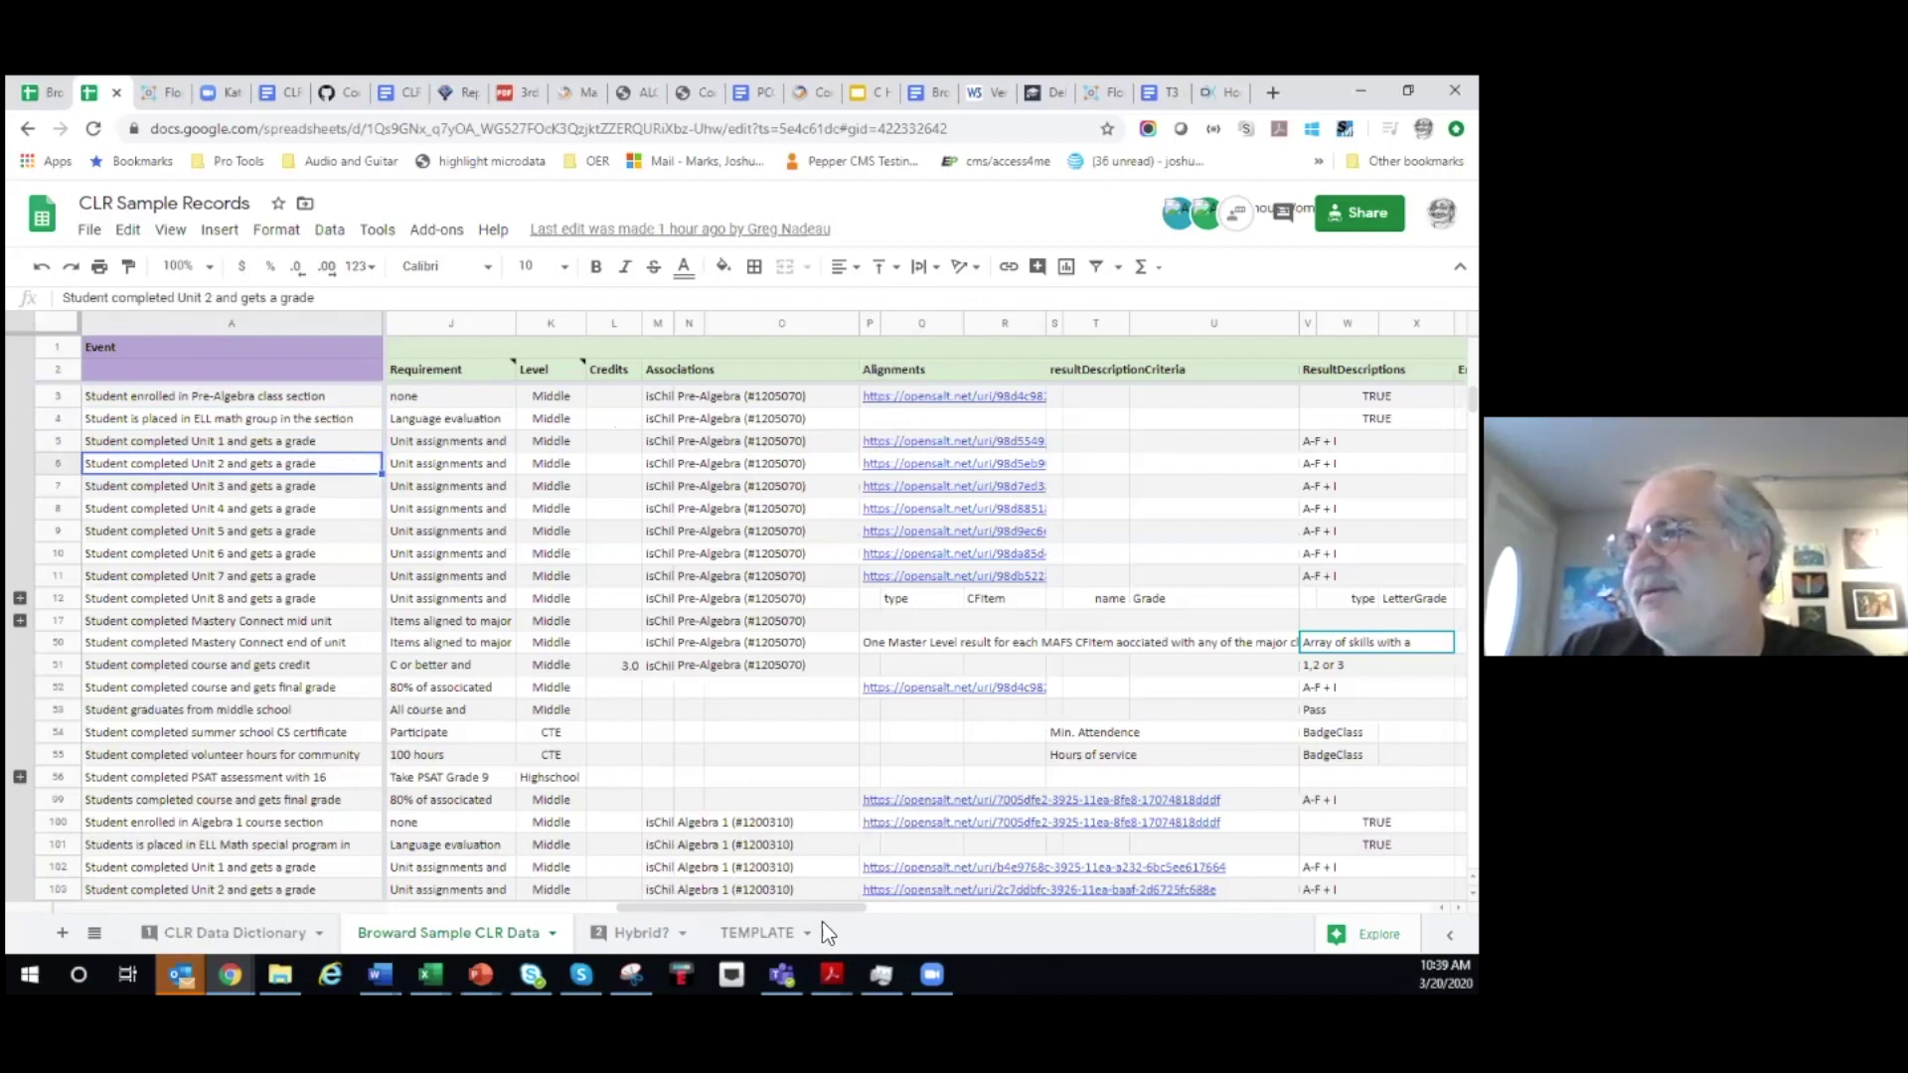
# - Check the achievement name and the assertion result of the Pre-Algebra Unit 1 grade record in row 5
pyautogui.hscroll(-2, 767, 553)
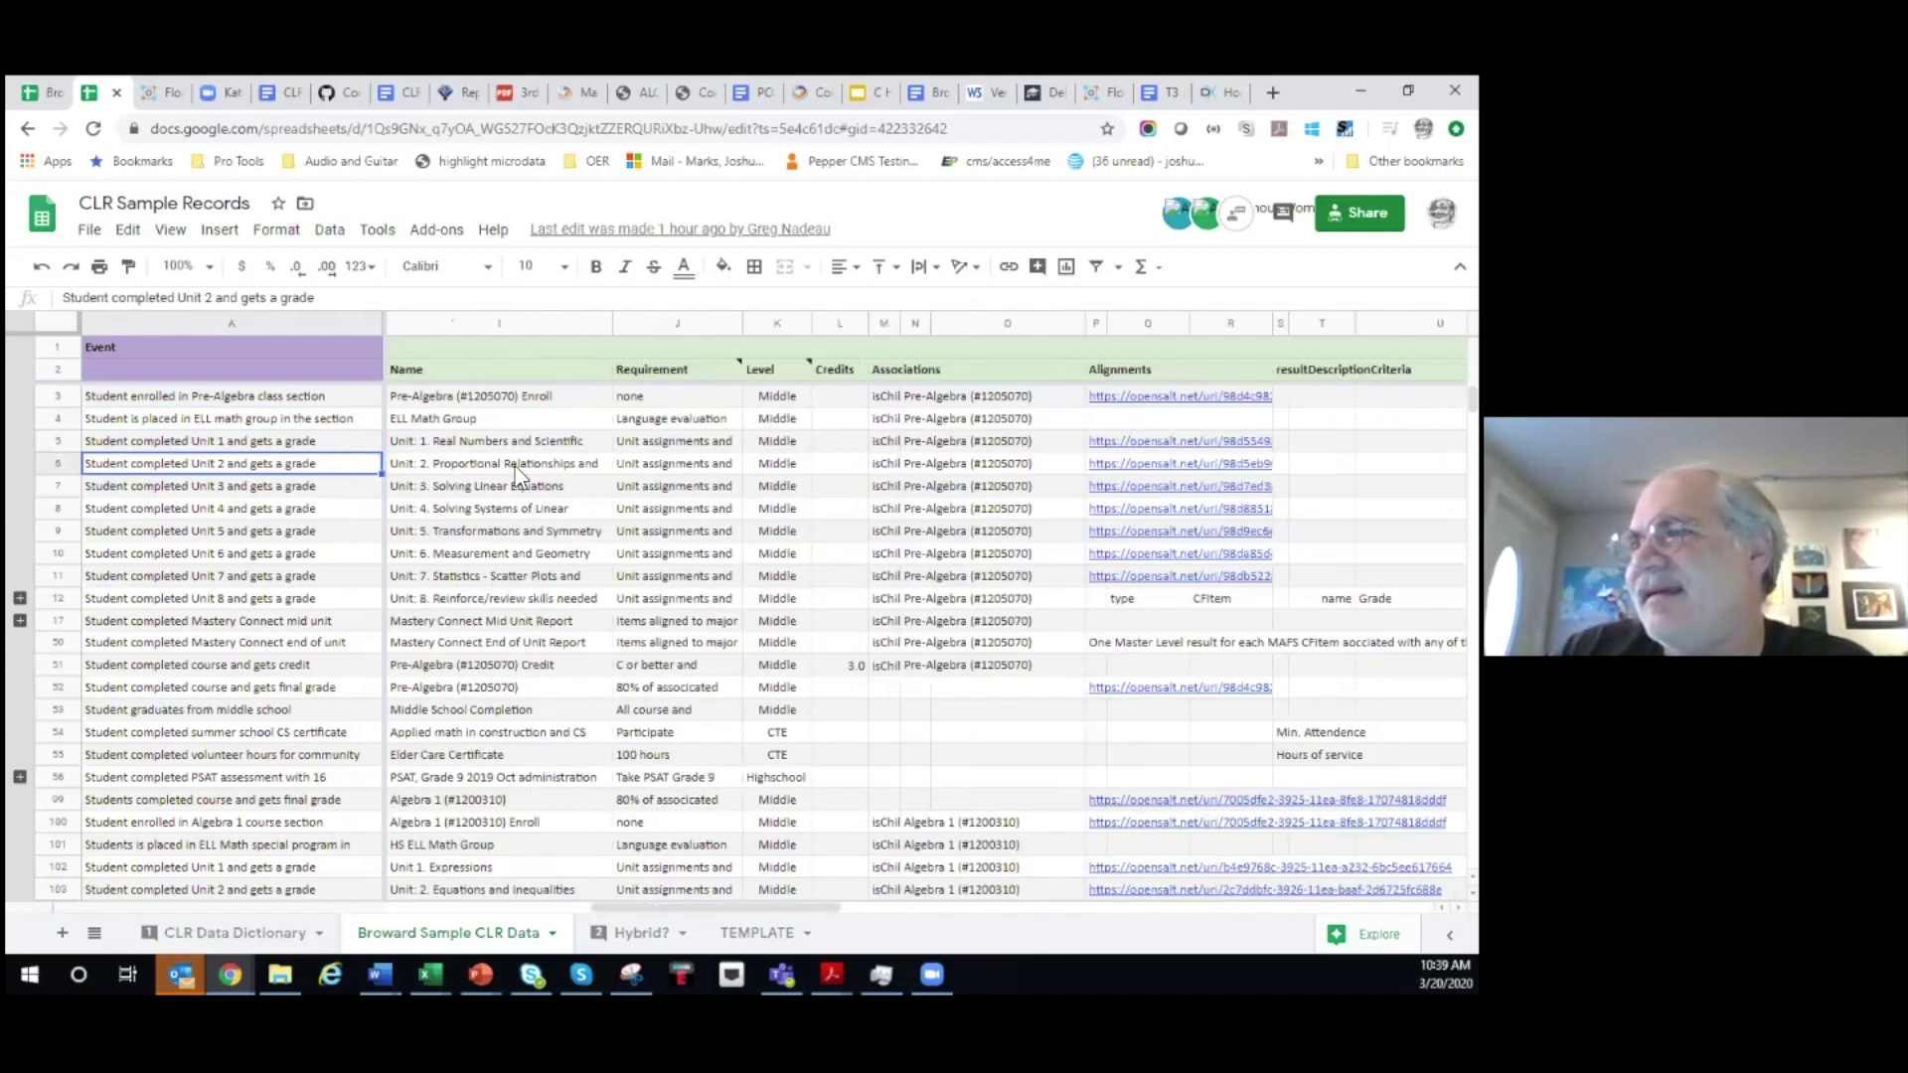
pyautogui.press('Up')
pyautogui.press('Right')
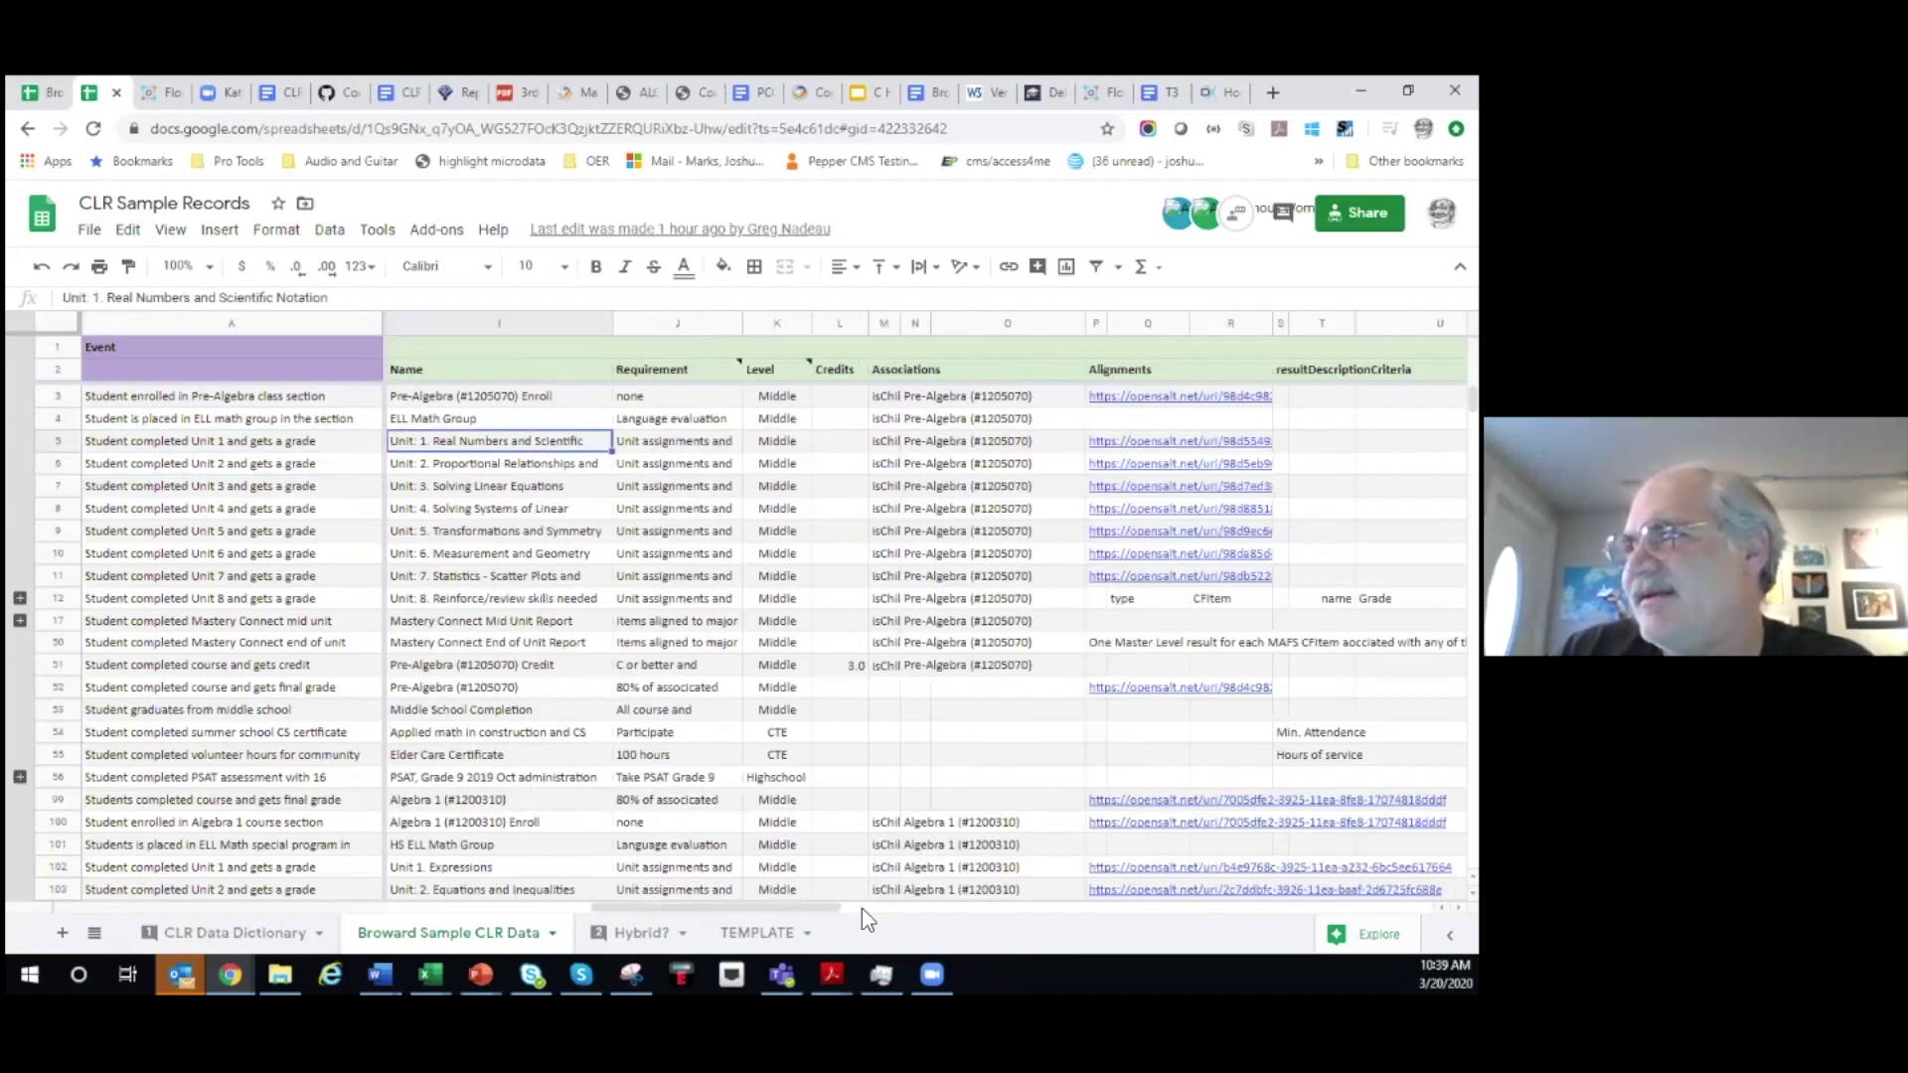
pyautogui.hscroll(5, 919, 901)
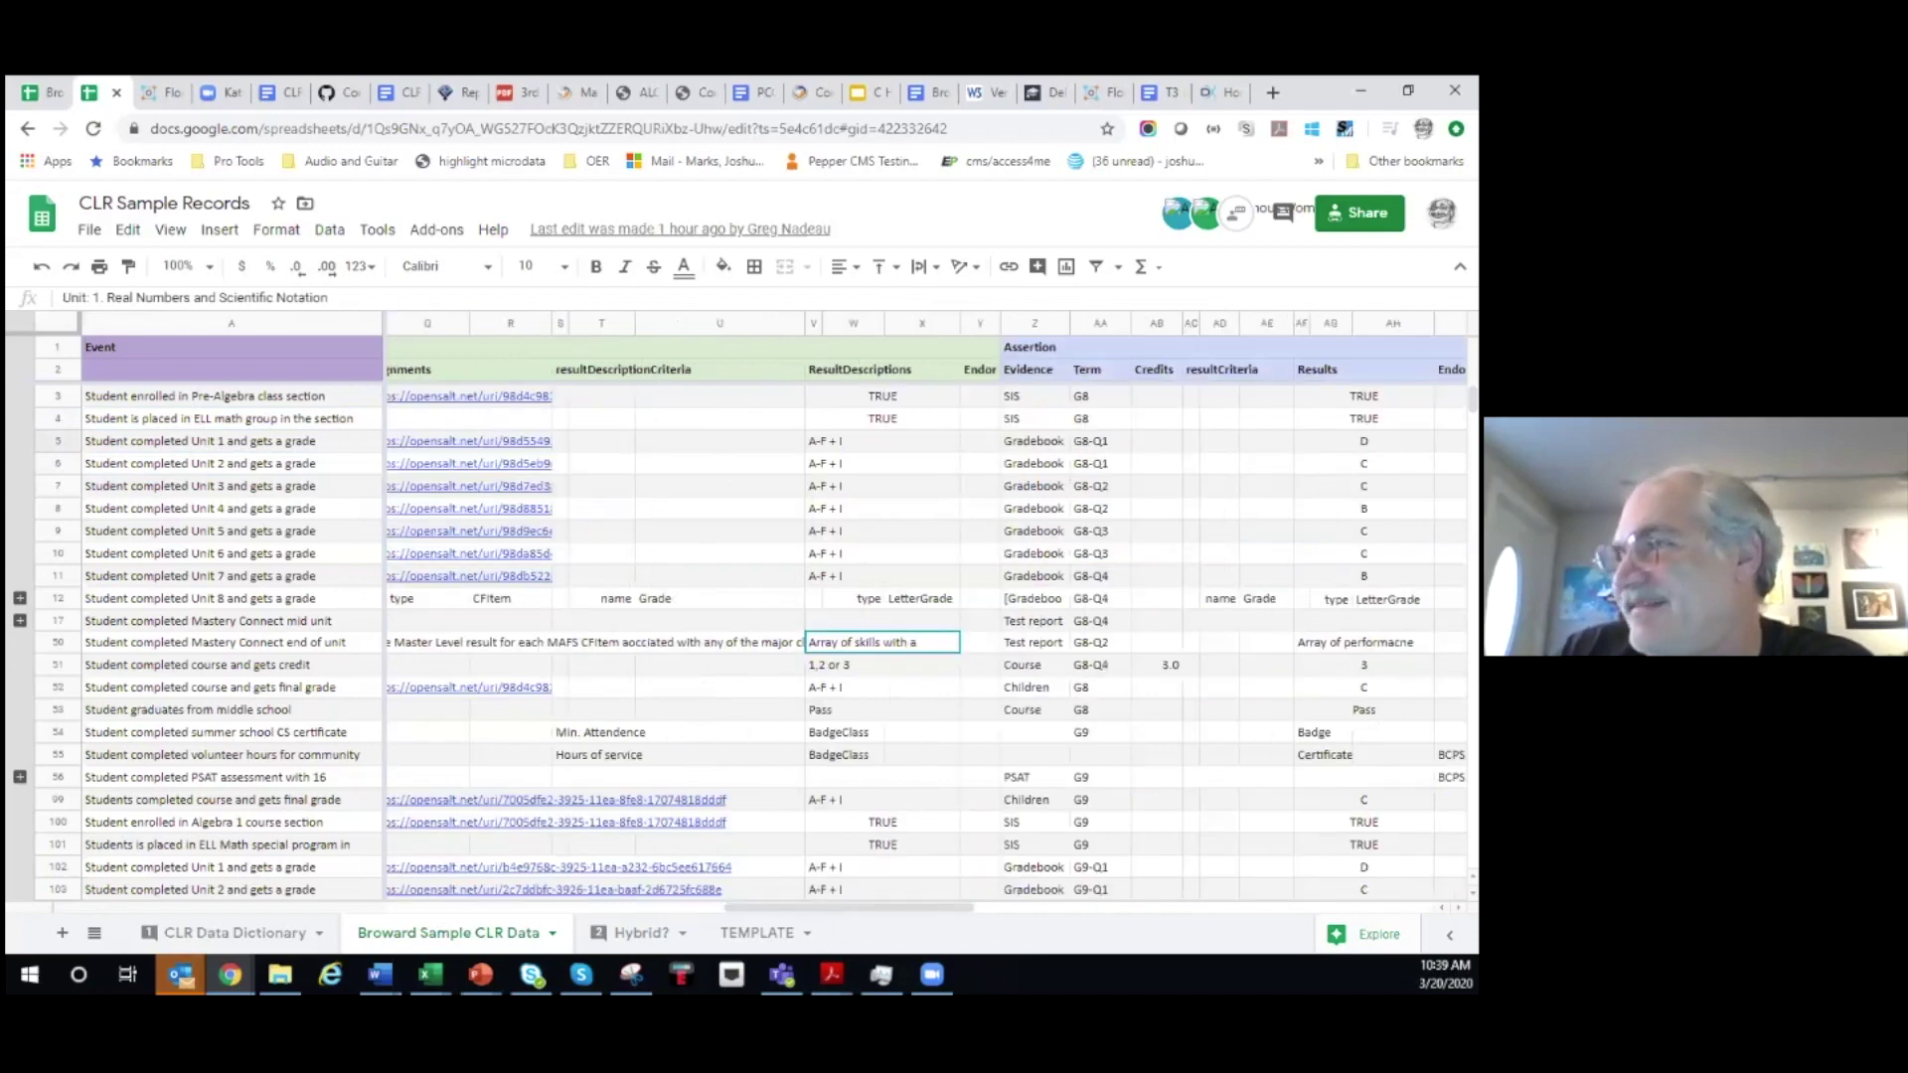
pyautogui.click(1363, 440)
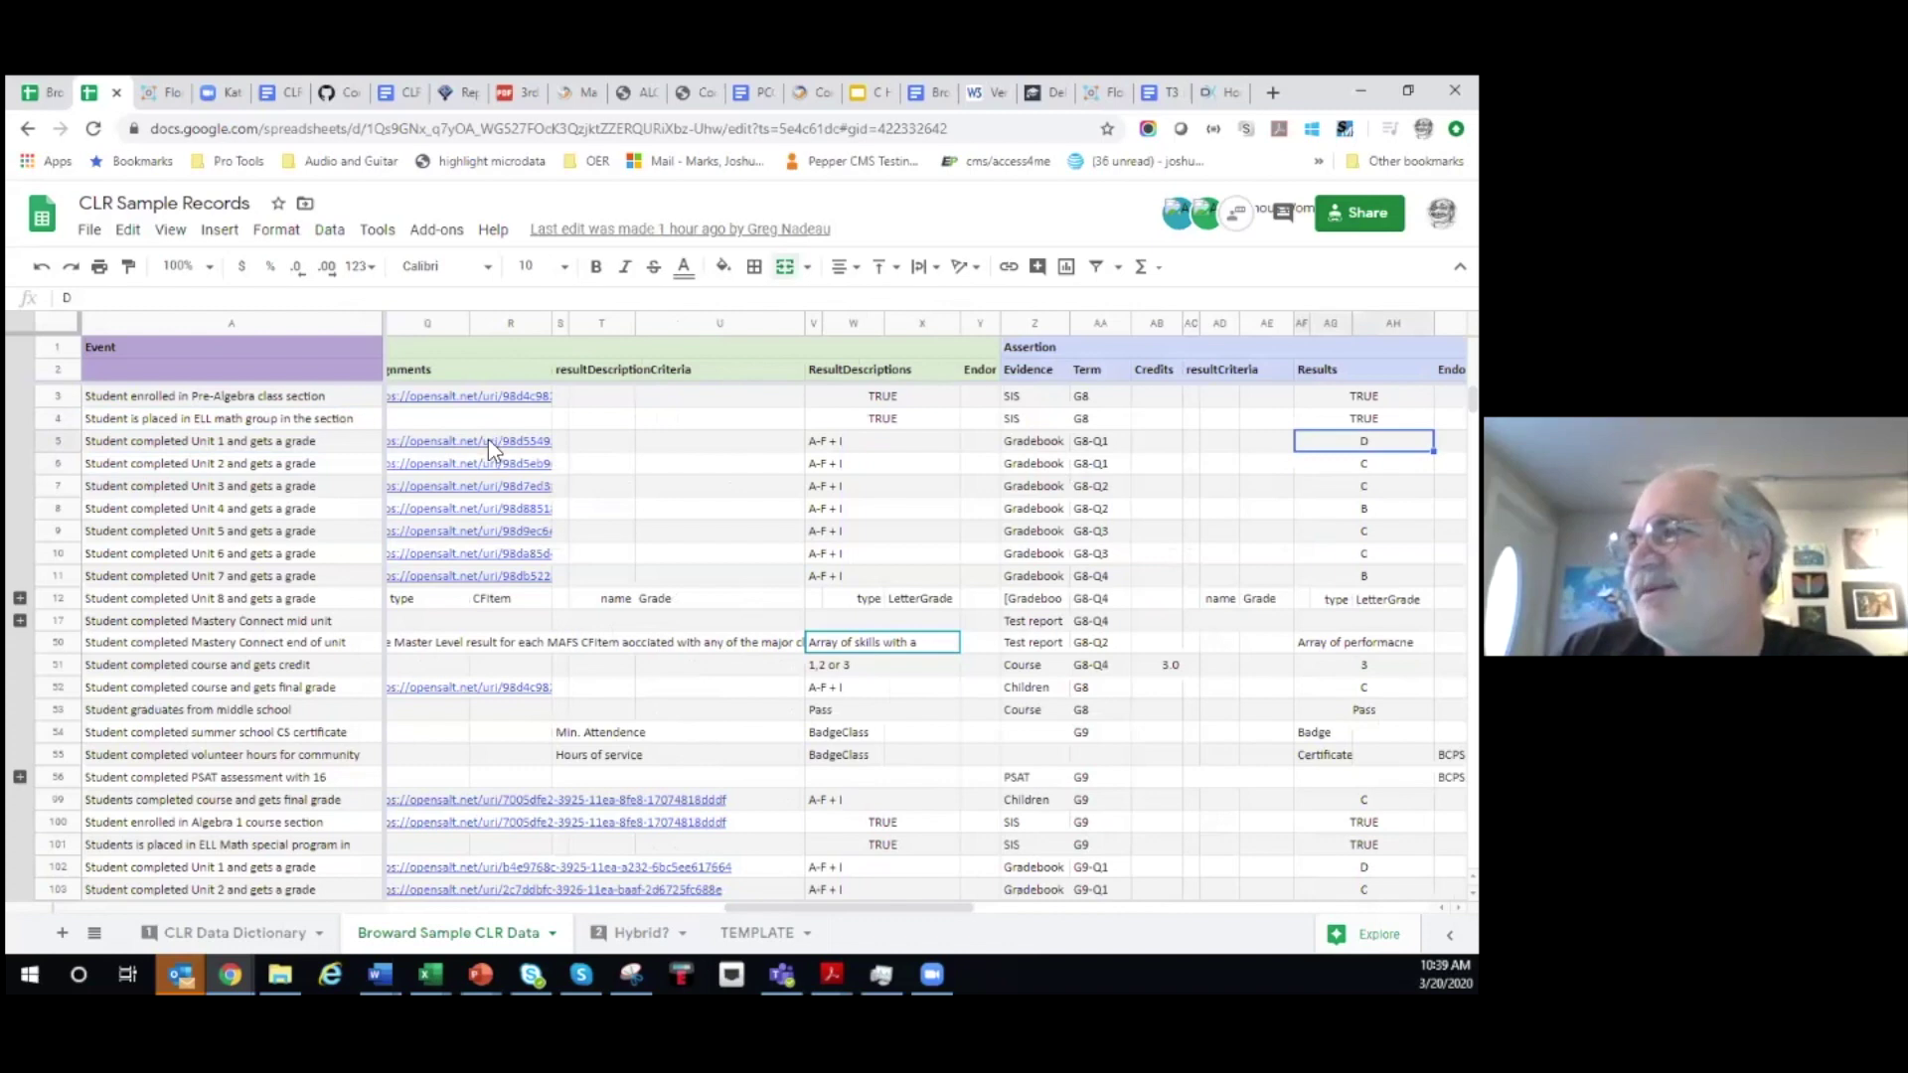
pyautogui.moveTo(487, 440)
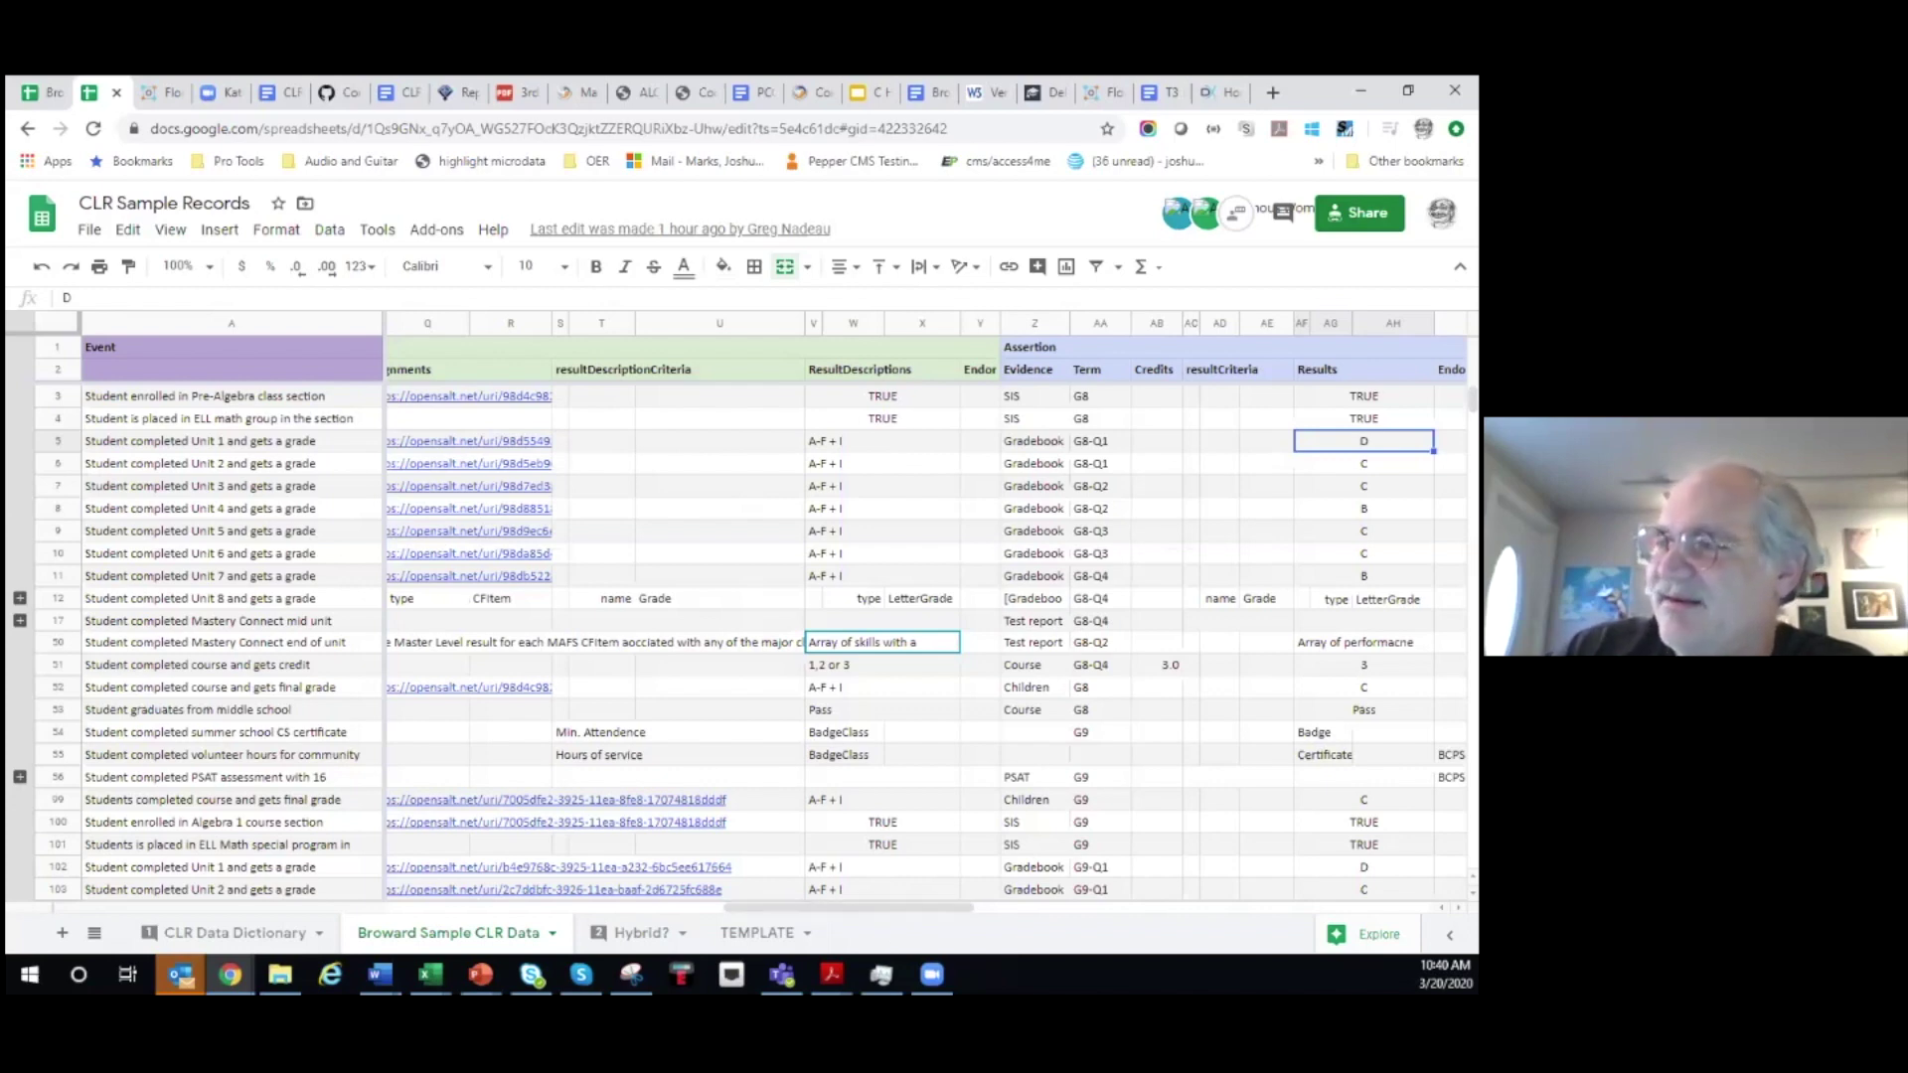
# - Look through the remaining student events down to the final Algebra 1 credit record and return to the first records
pyautogui.scroll(-3, 735, 636)
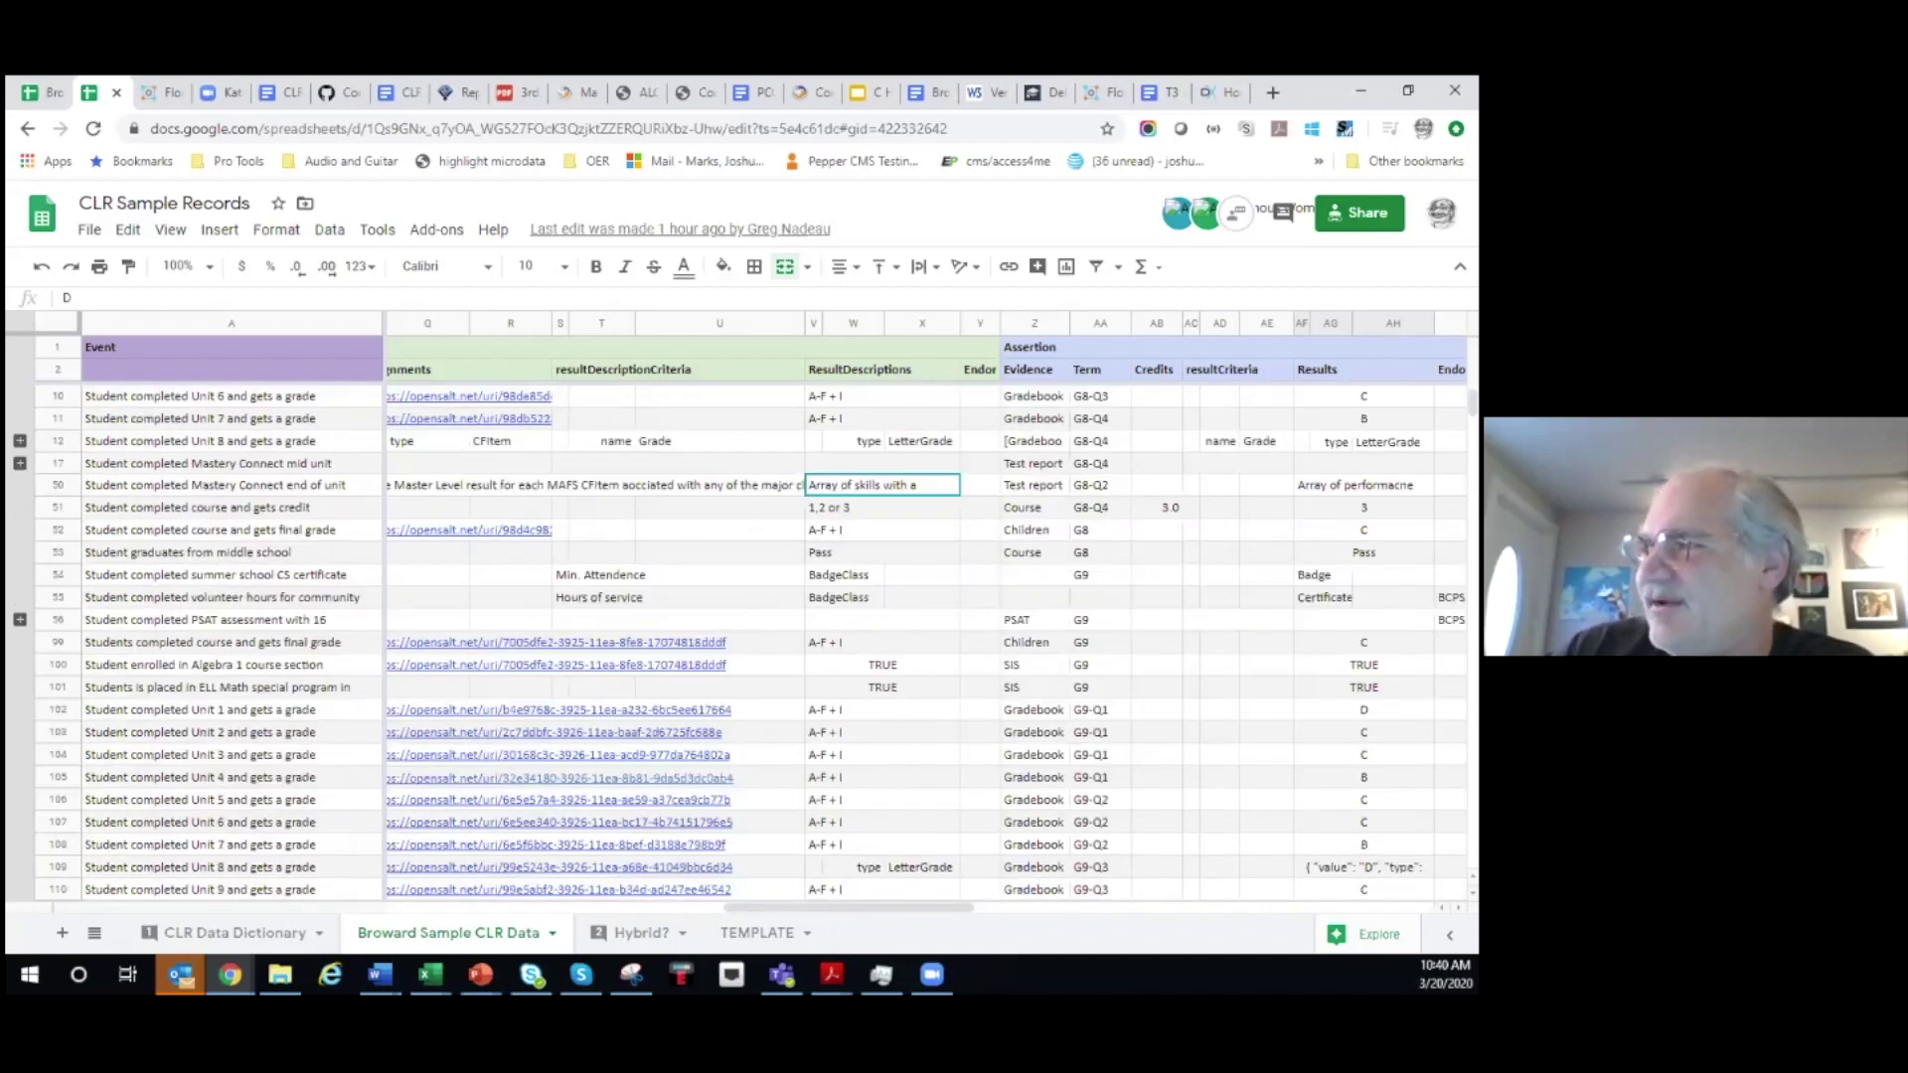
pyautogui.scroll(-1, 739, 642)
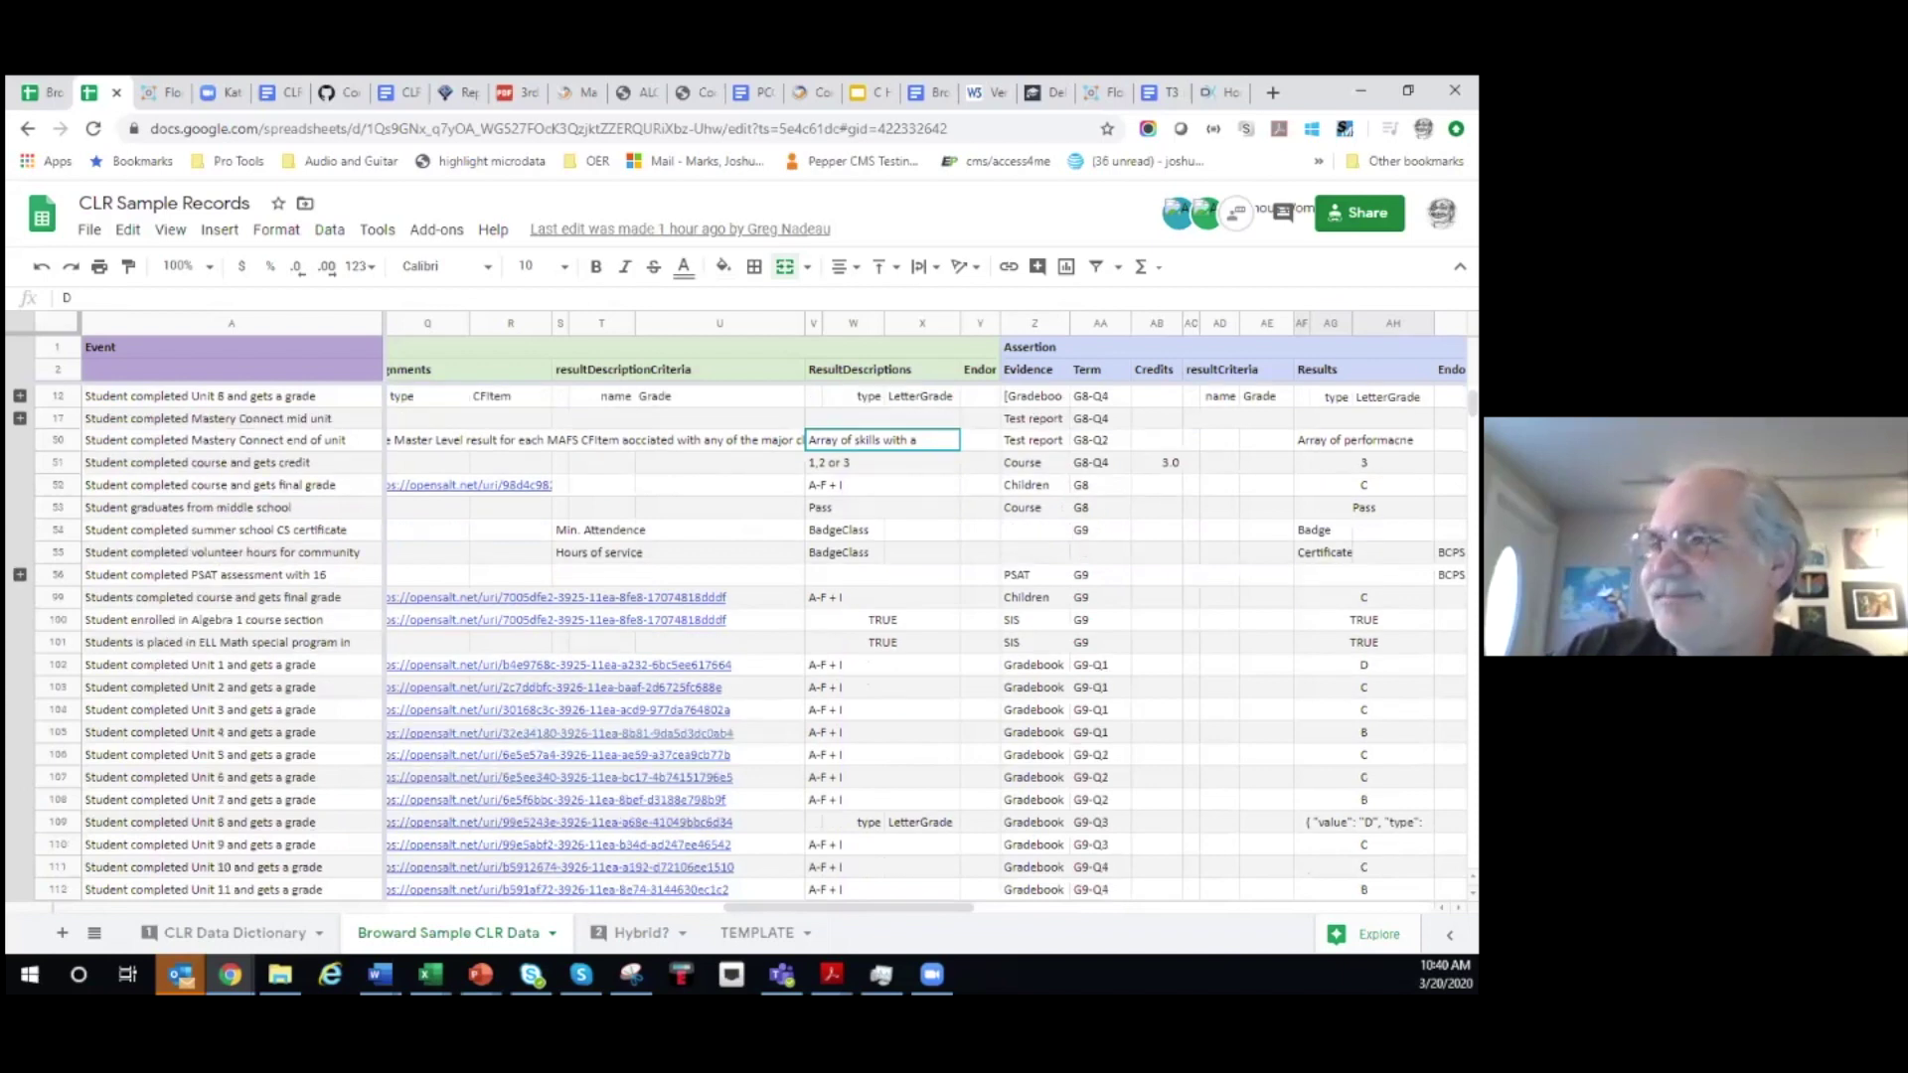
pyautogui.scroll(-1, 917, 899)
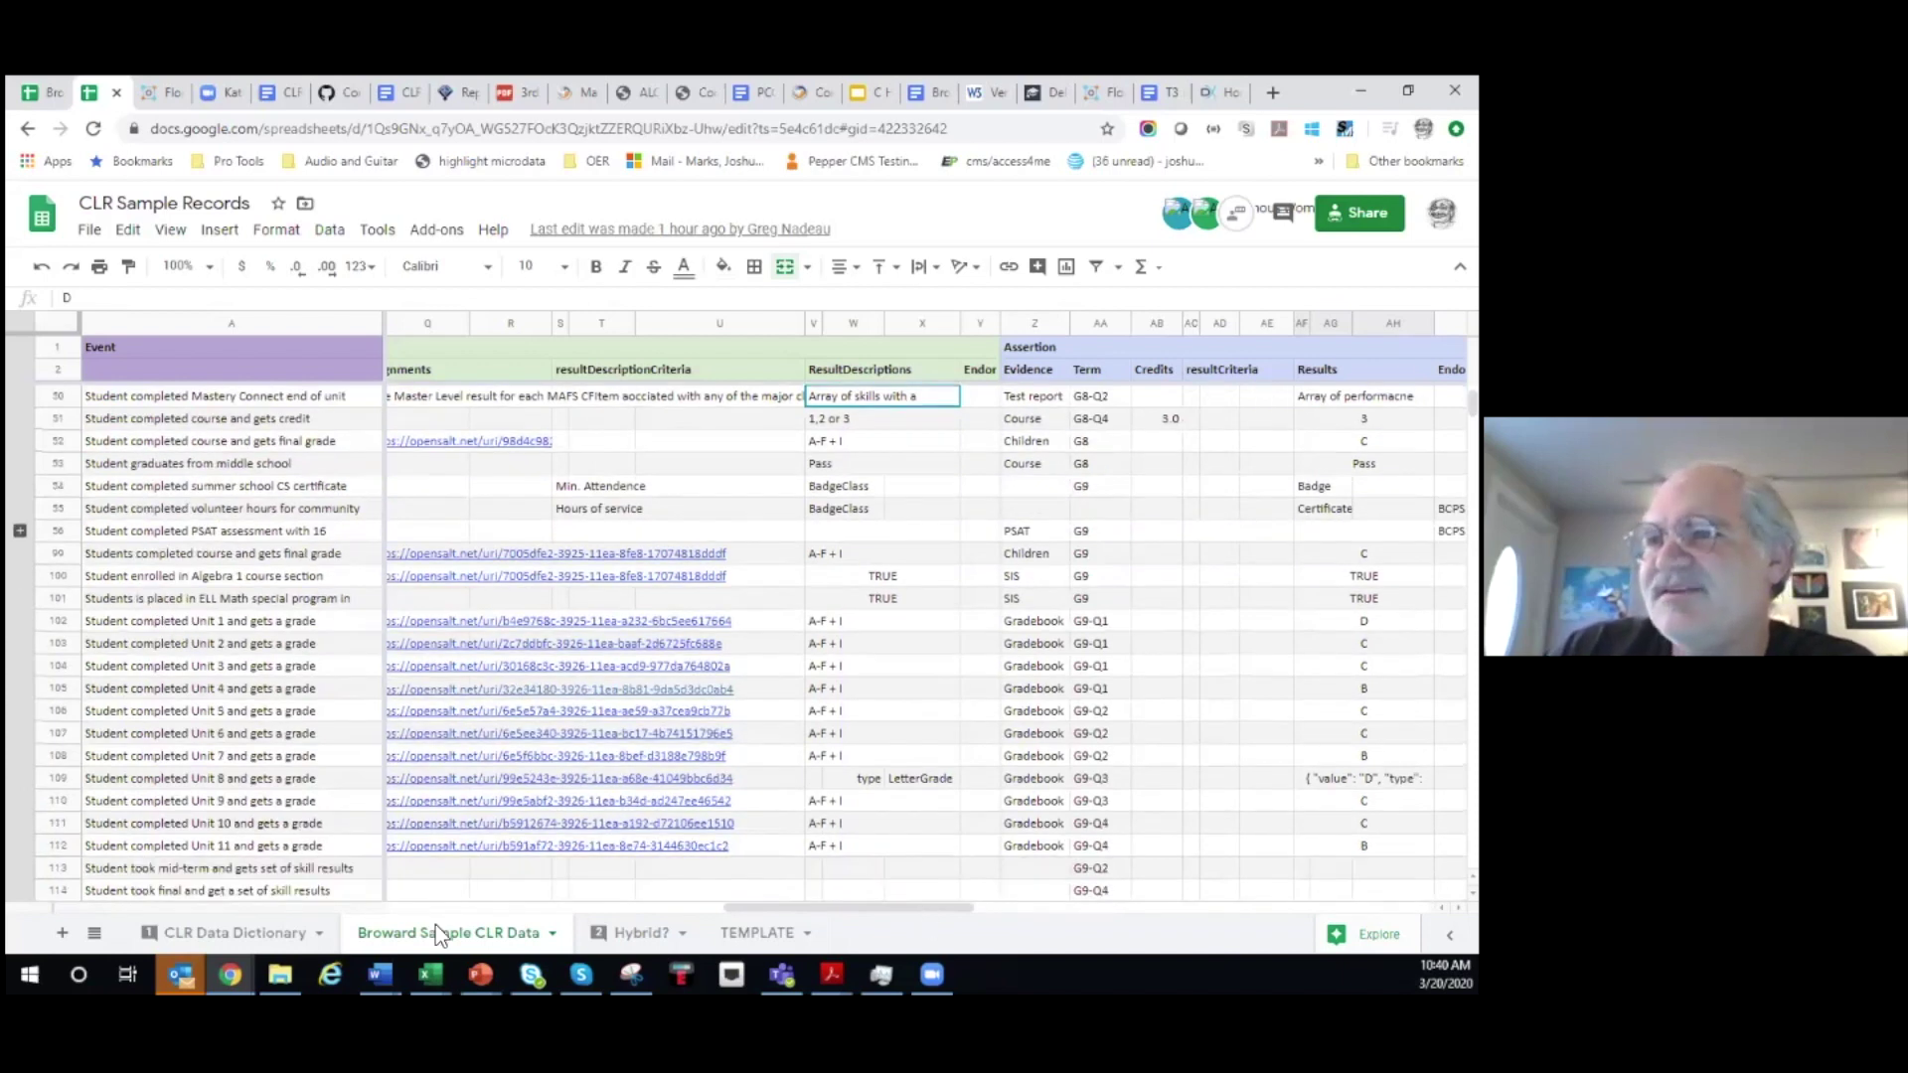
pyautogui.hscroll(-5, 170, 592)
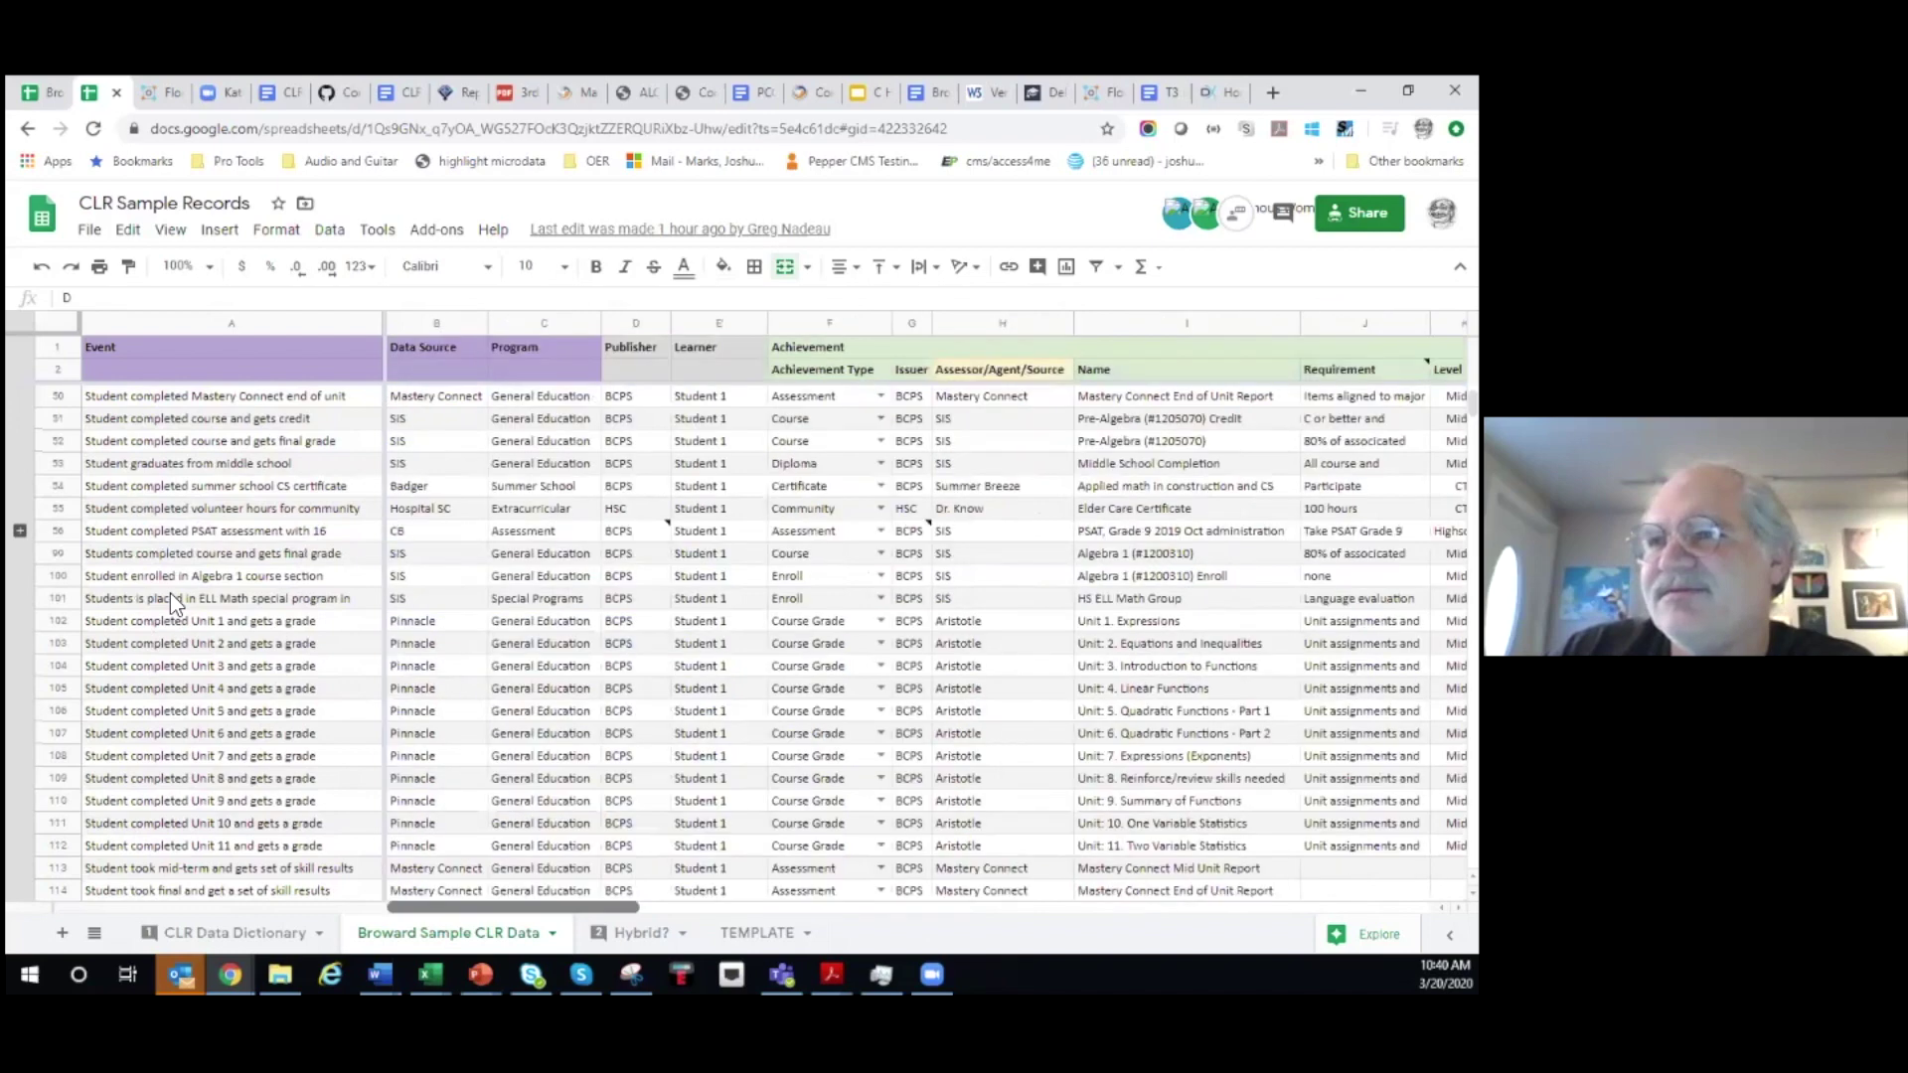
pyautogui.scroll(-2, 170, 592)
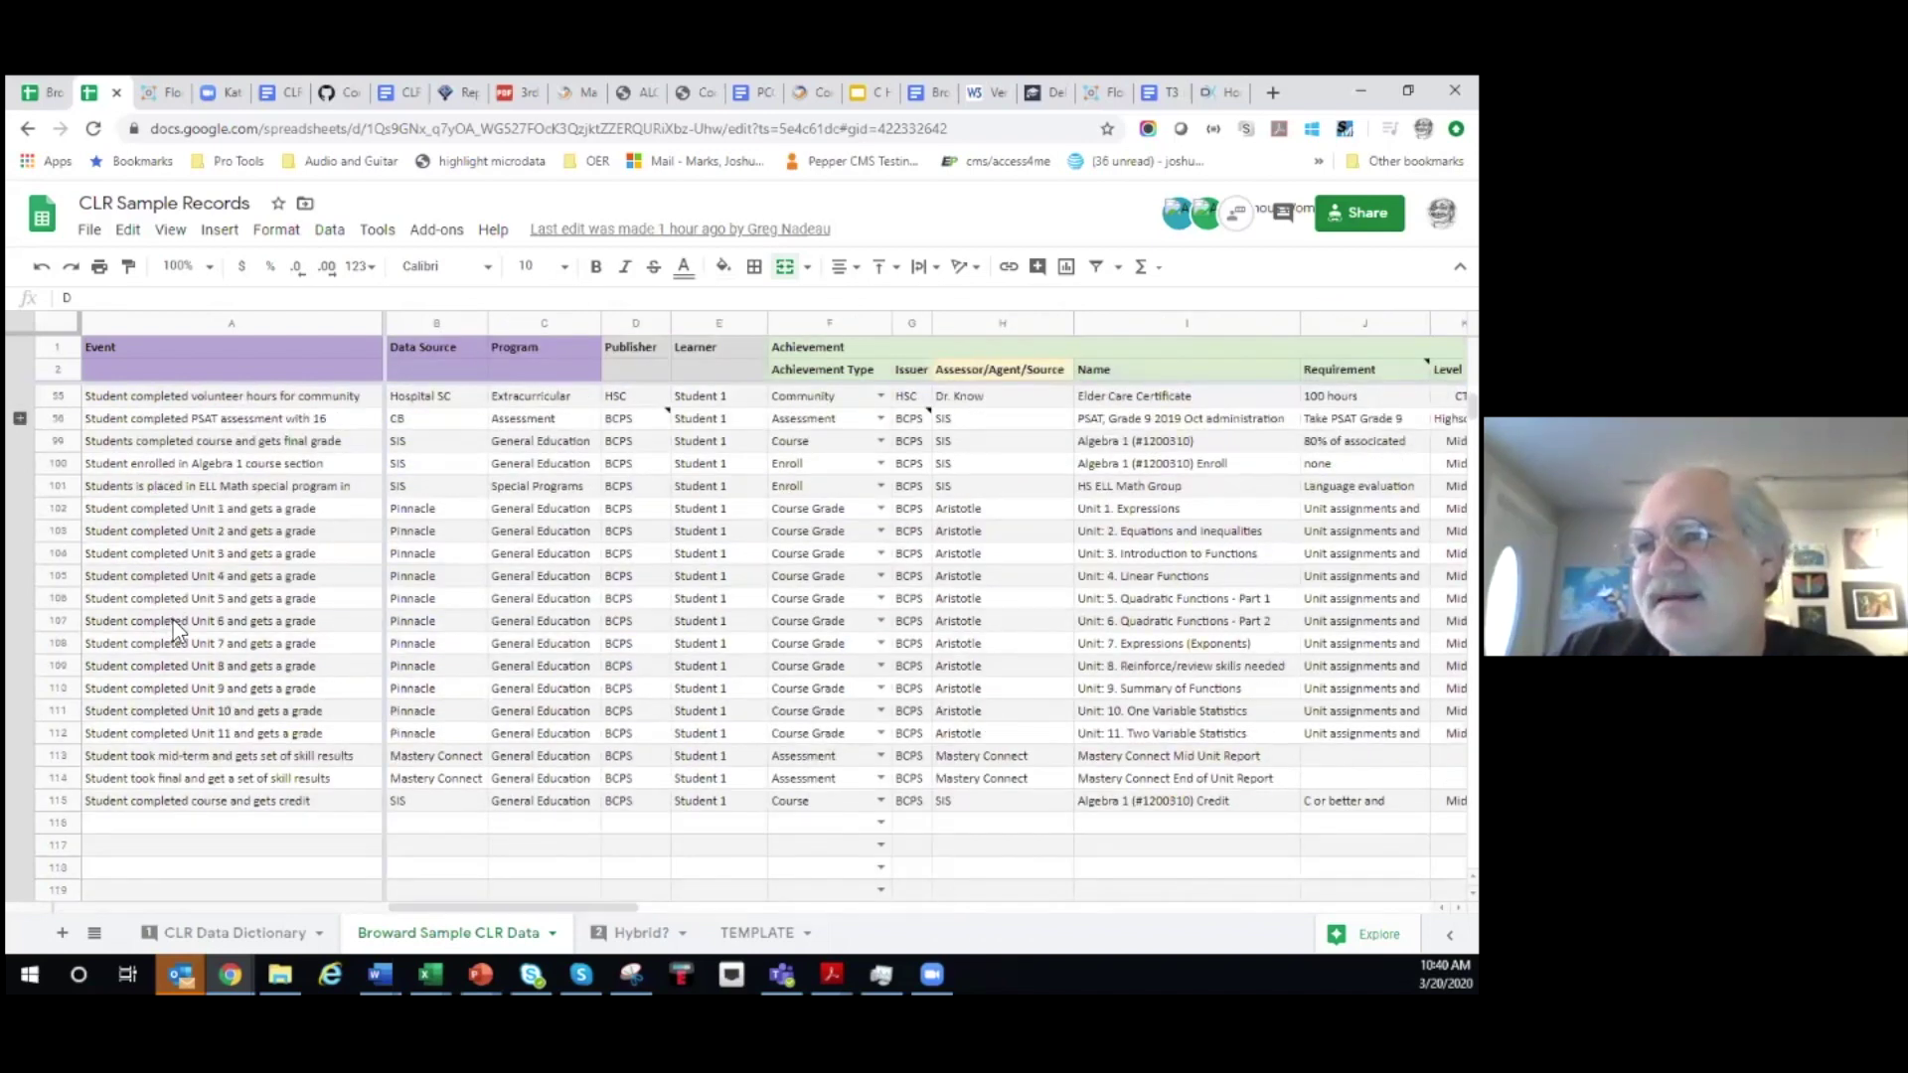
pyautogui.scroll(6, 174, 616)
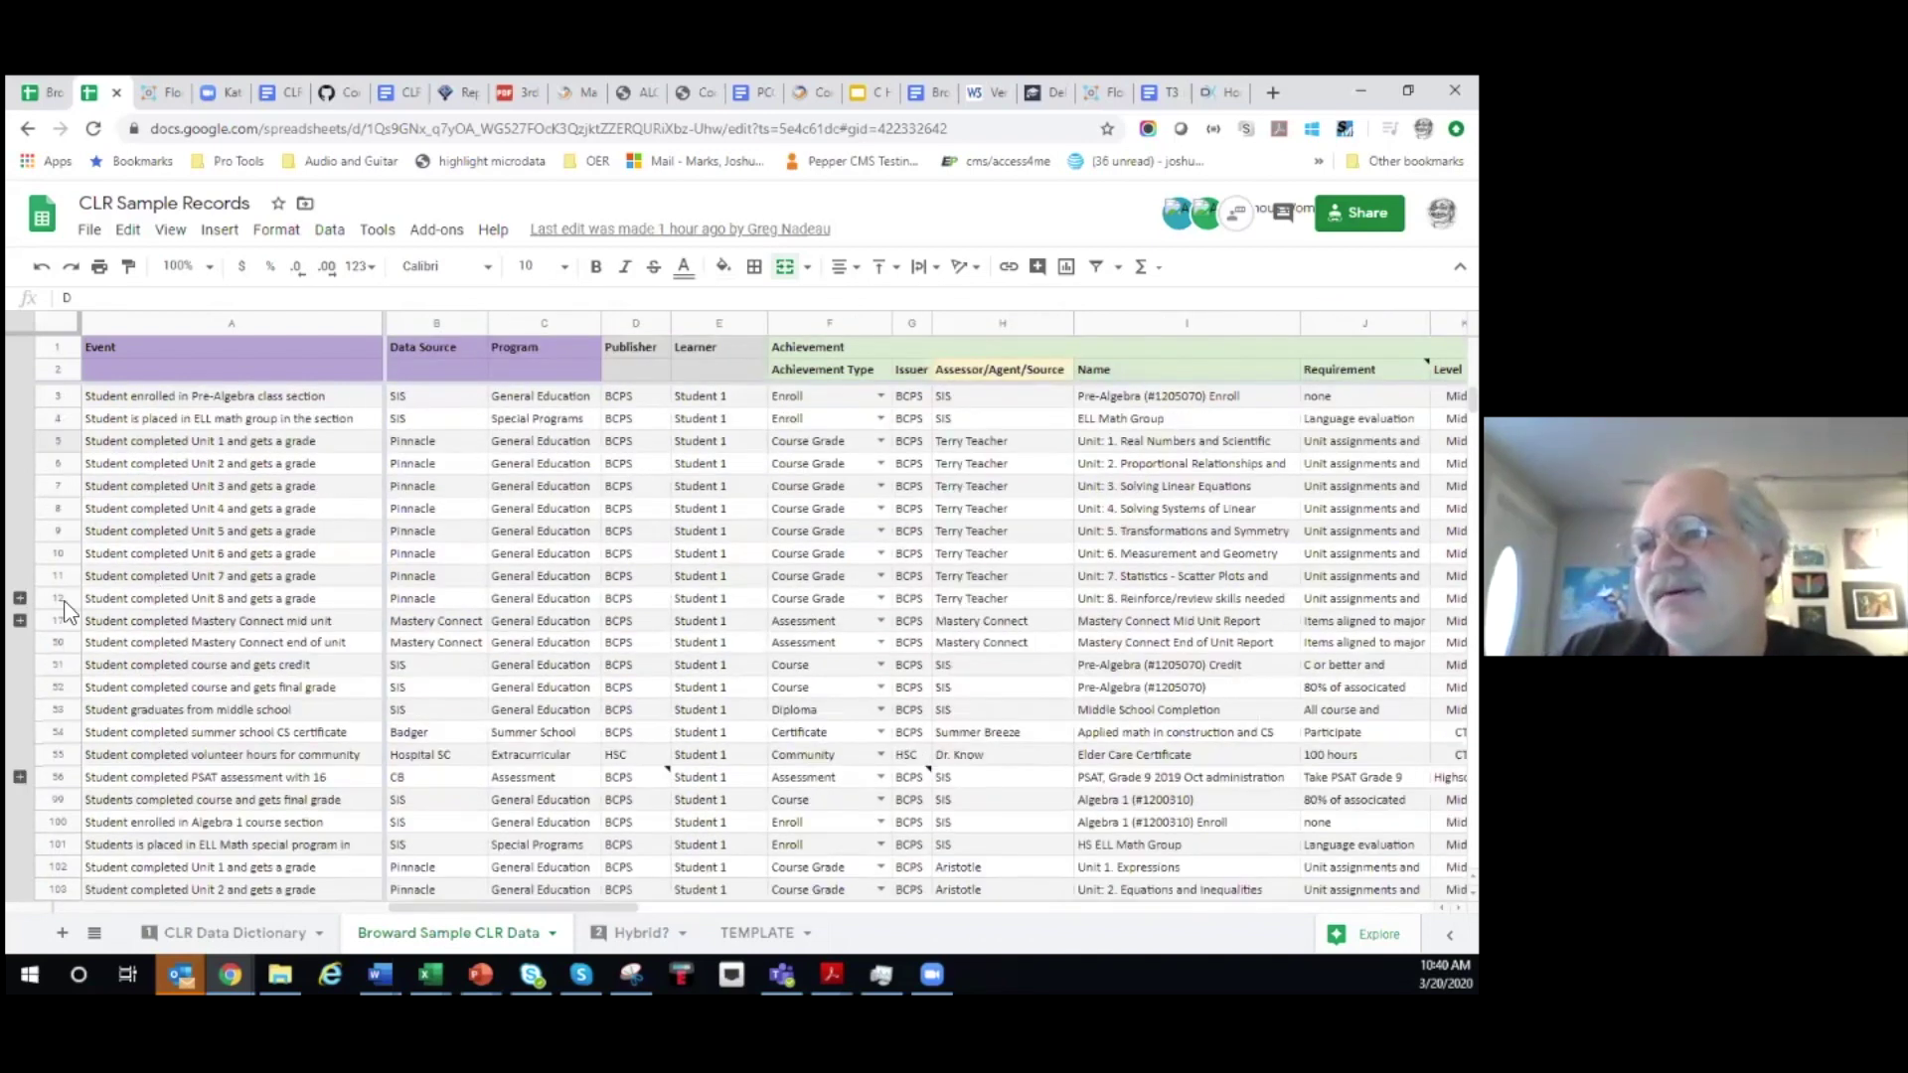
# - Expand the grouped rows under the Mastery Connect mid unit assessment and examine the result descriptions and results for each skill
pyautogui.click(122, 624)
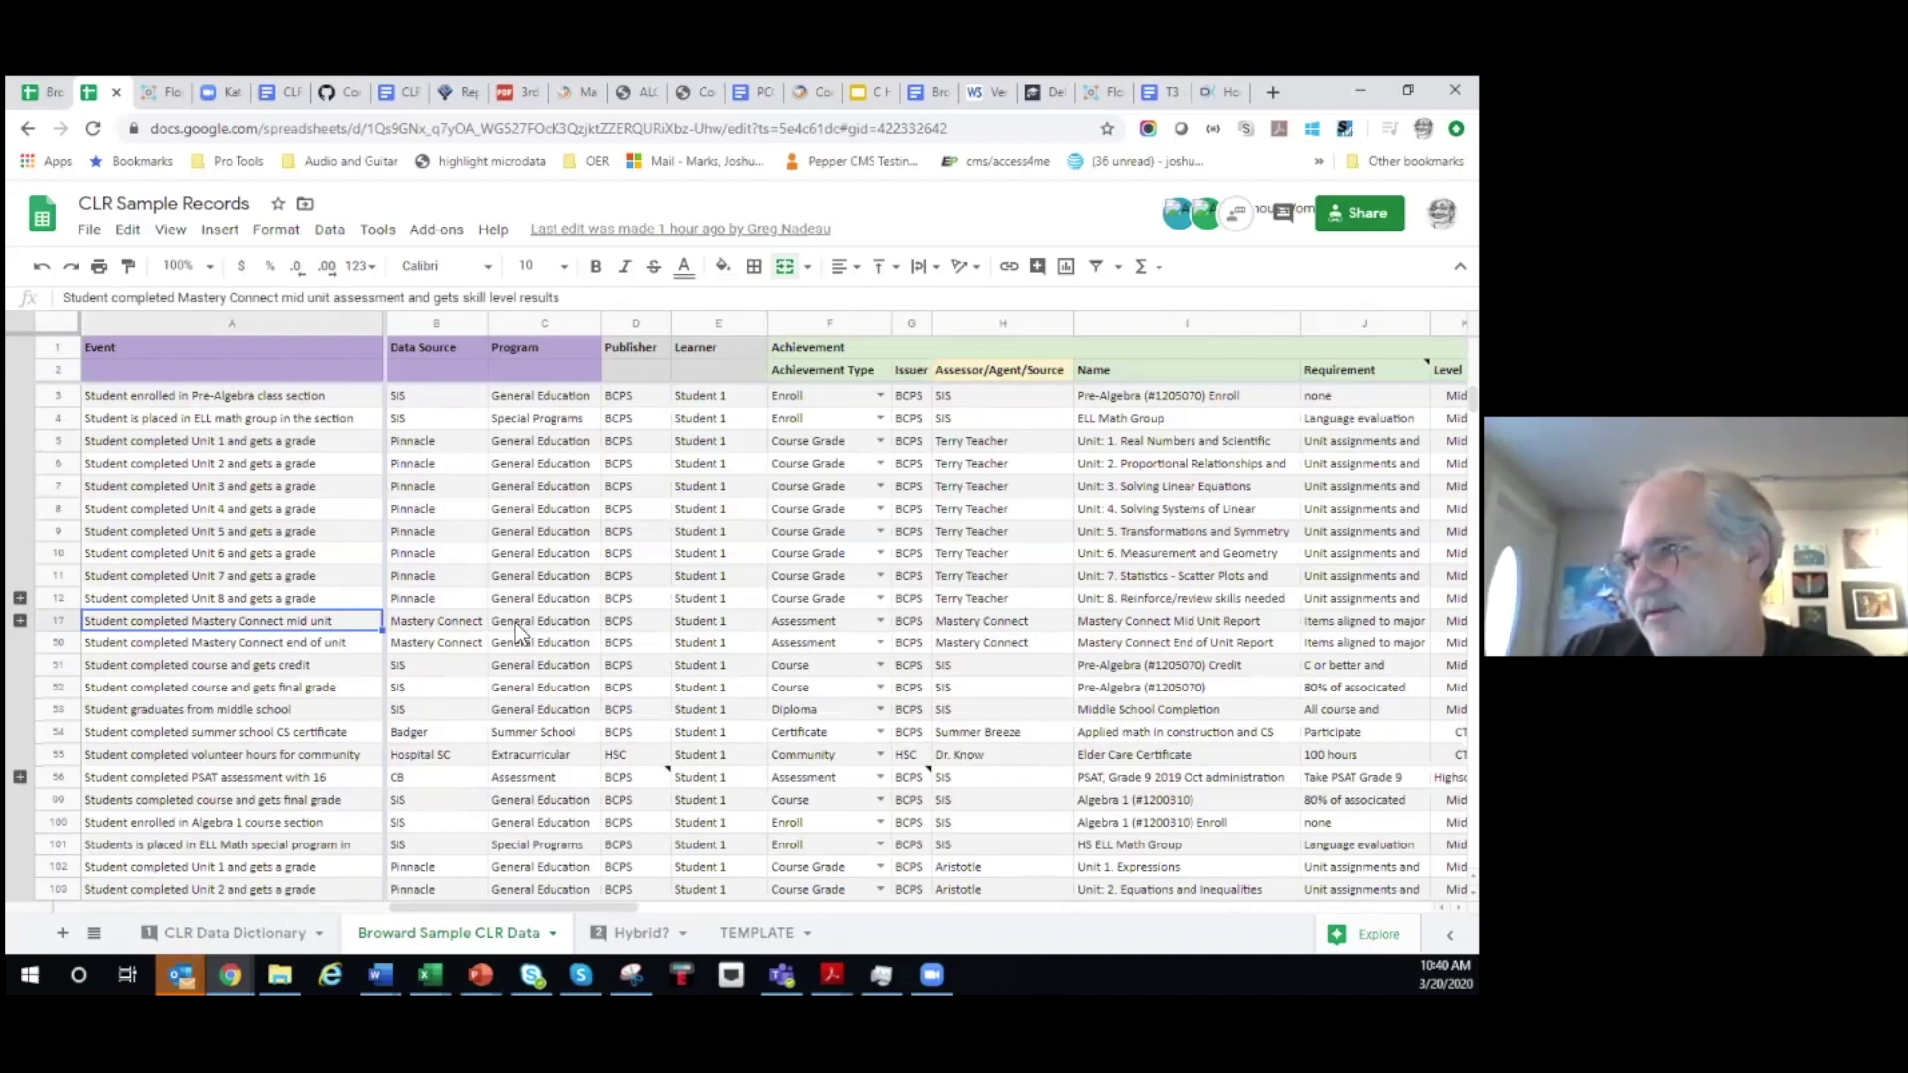
pyautogui.click(19, 620)
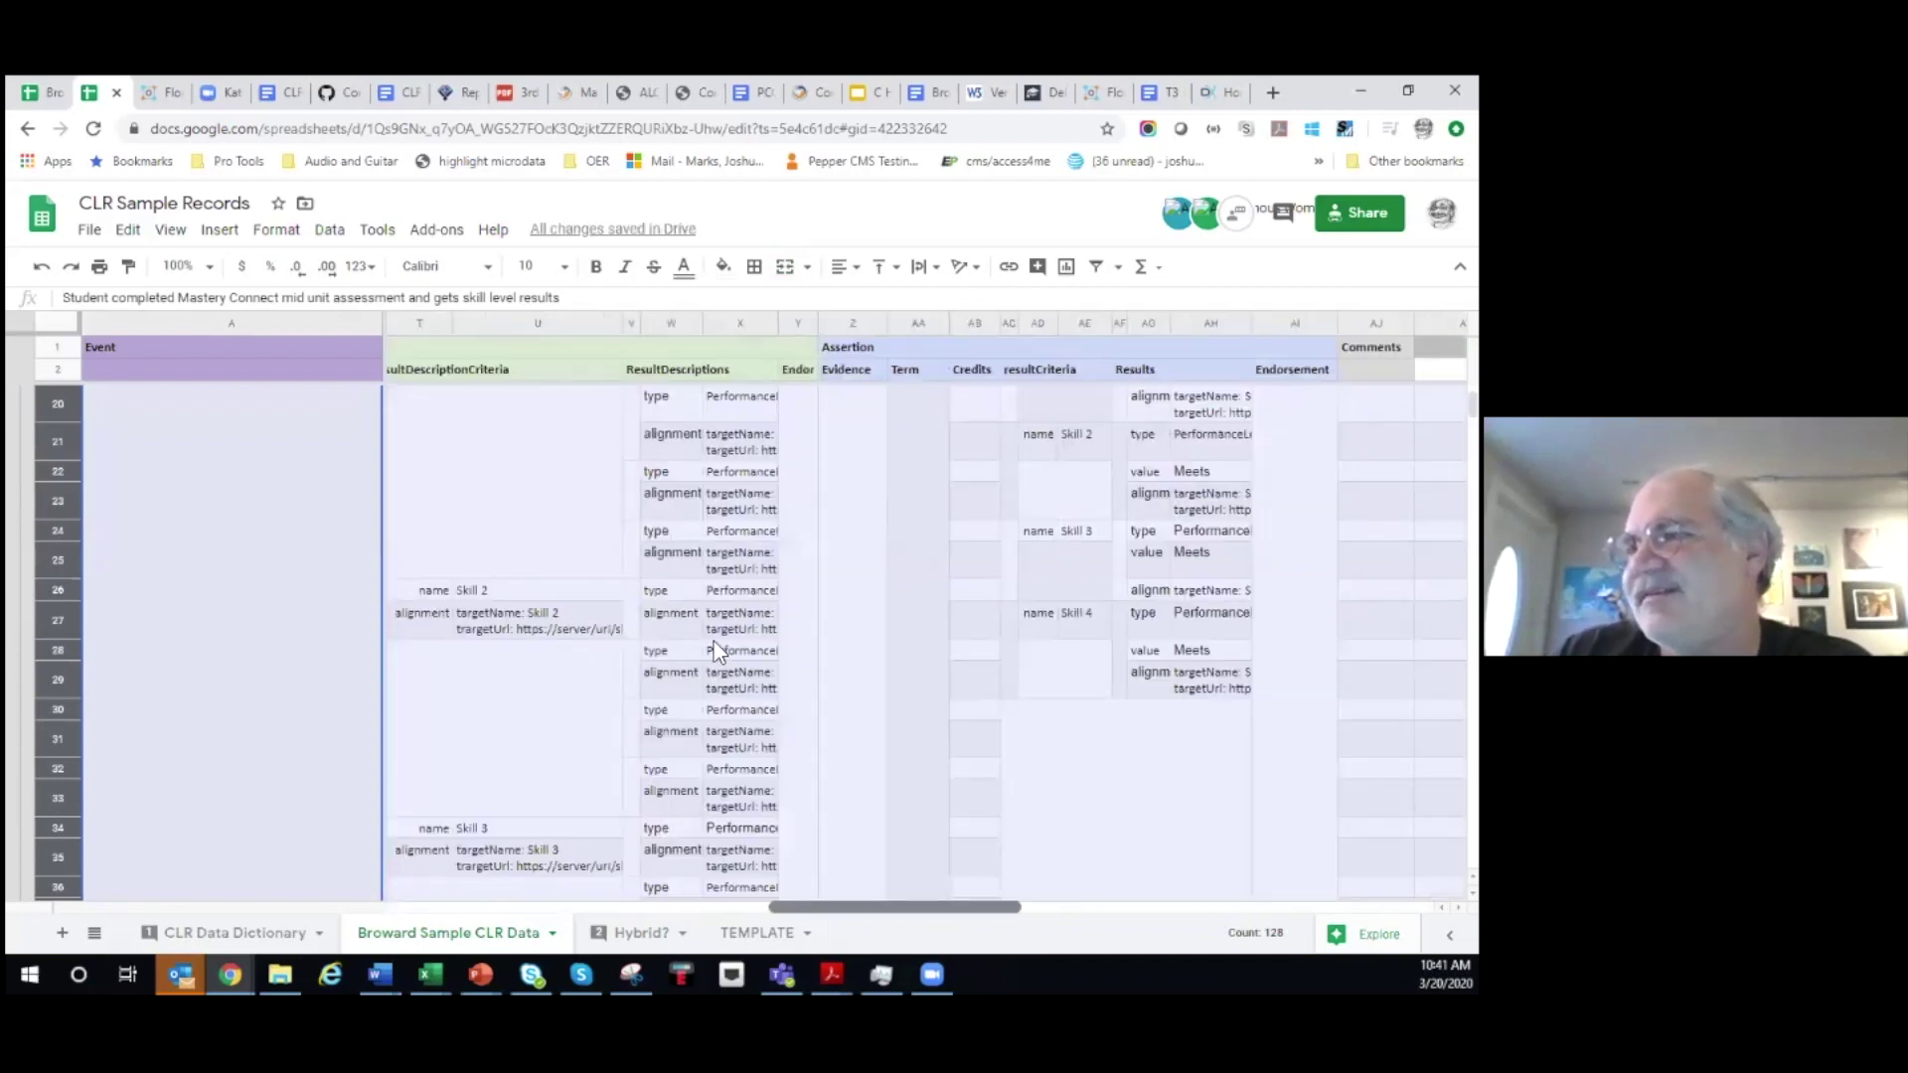
pyautogui.scroll(5, 610, 588)
pyautogui.scroll(-5, 626, 617)
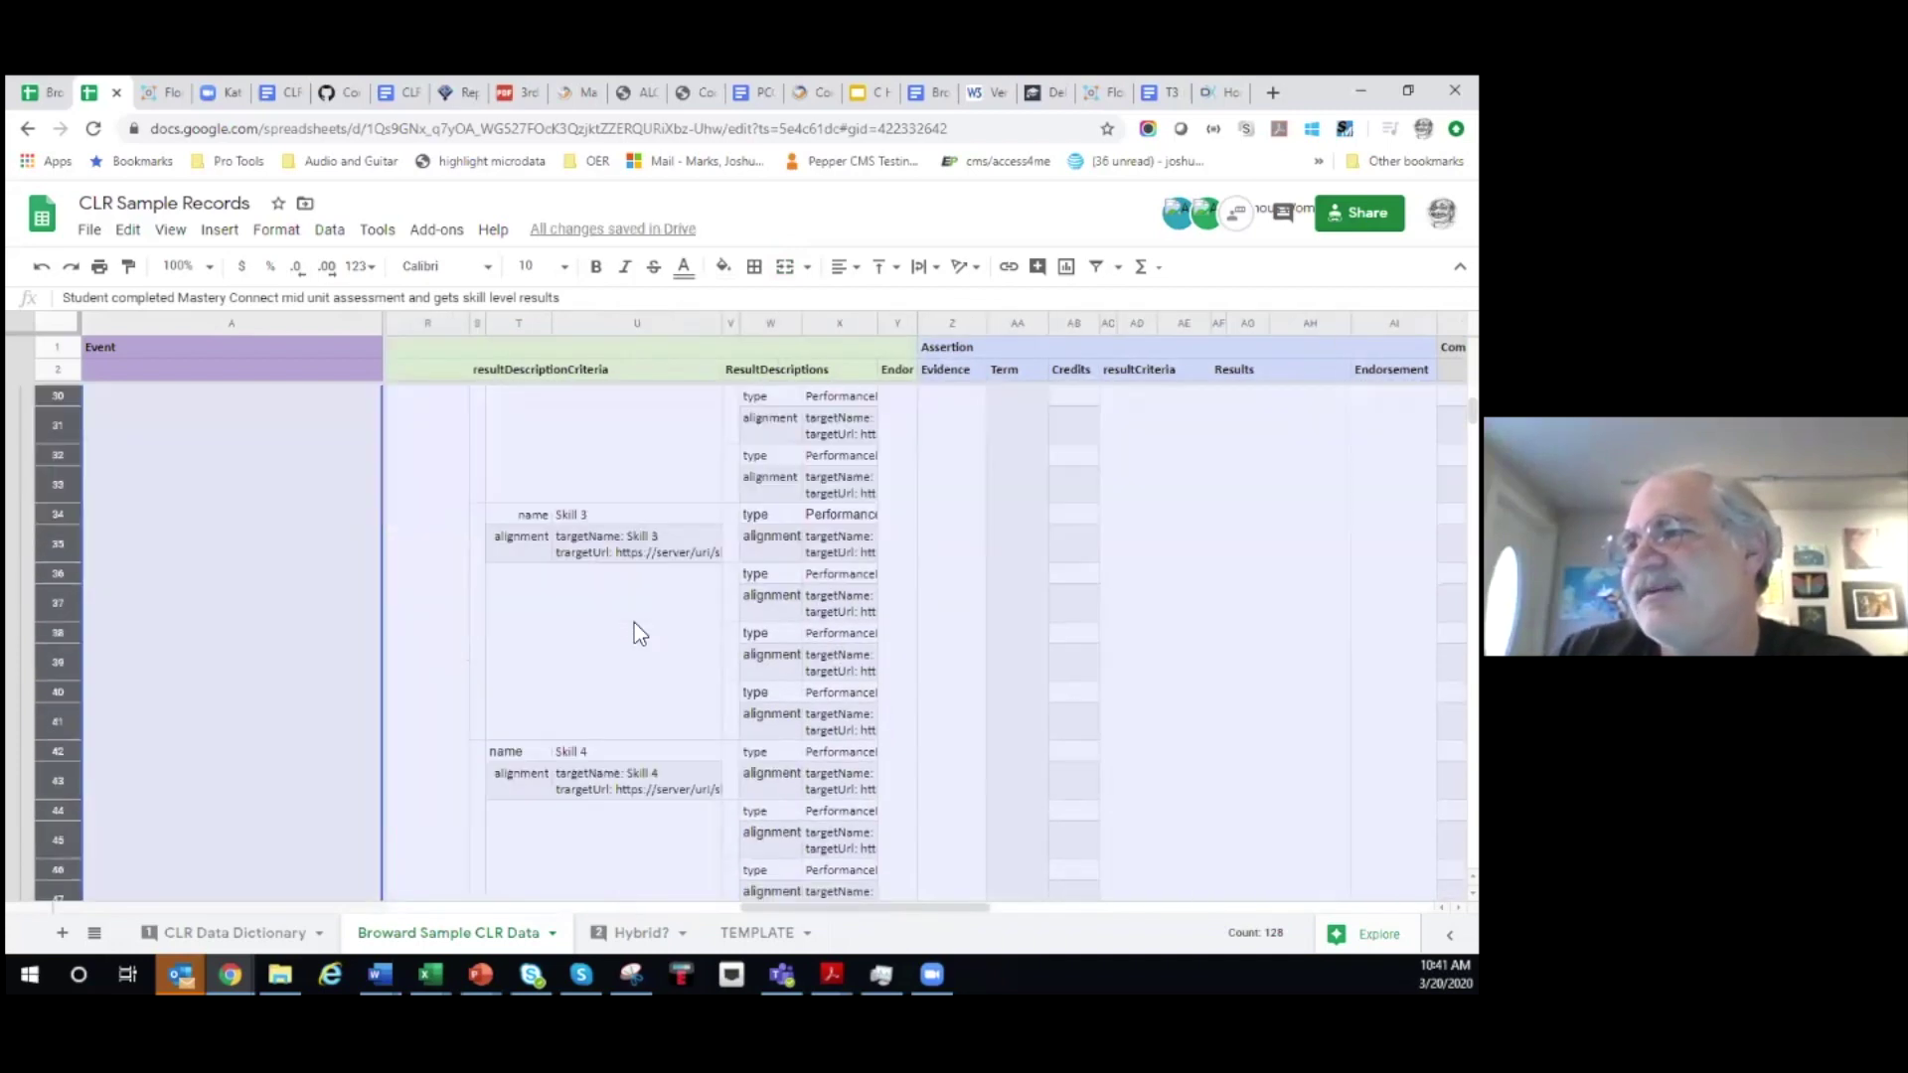
pyautogui.scroll(-3, 647, 664)
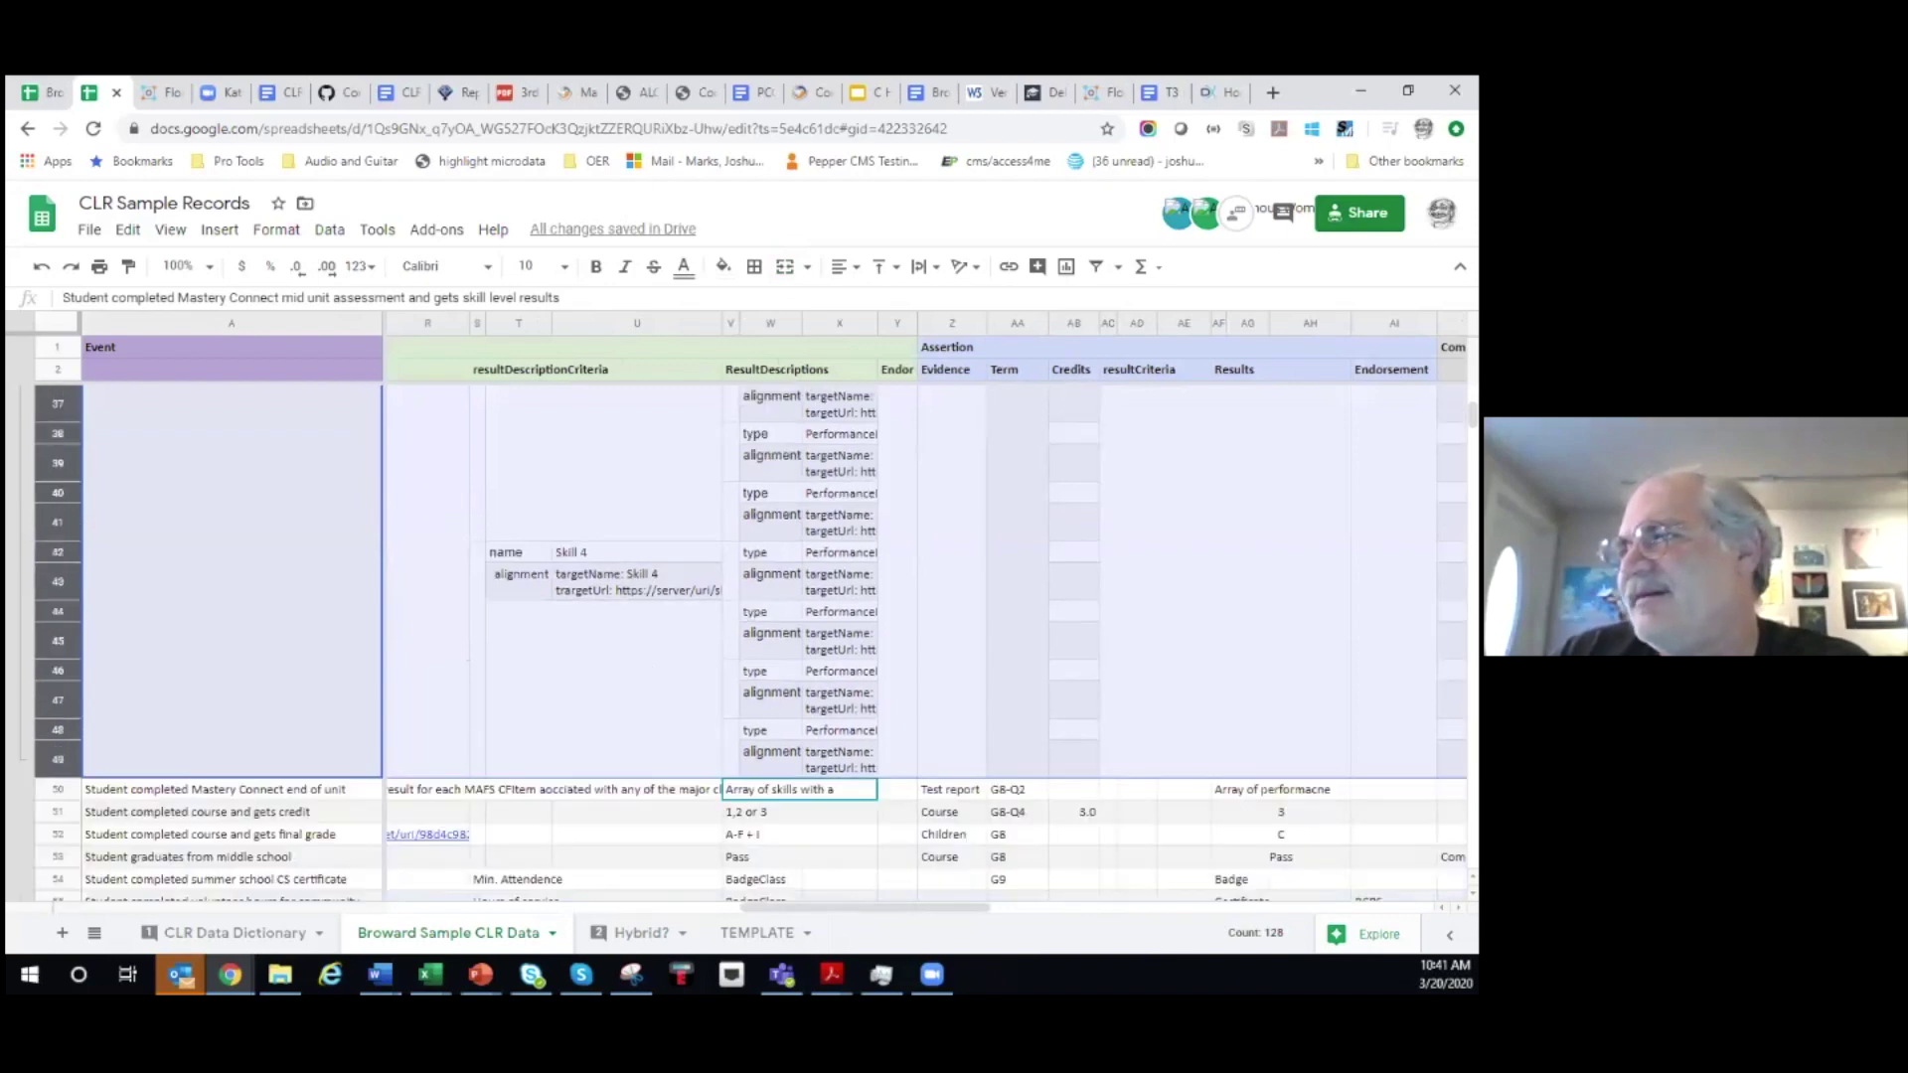
pyautogui.scroll(5, 756, 644)
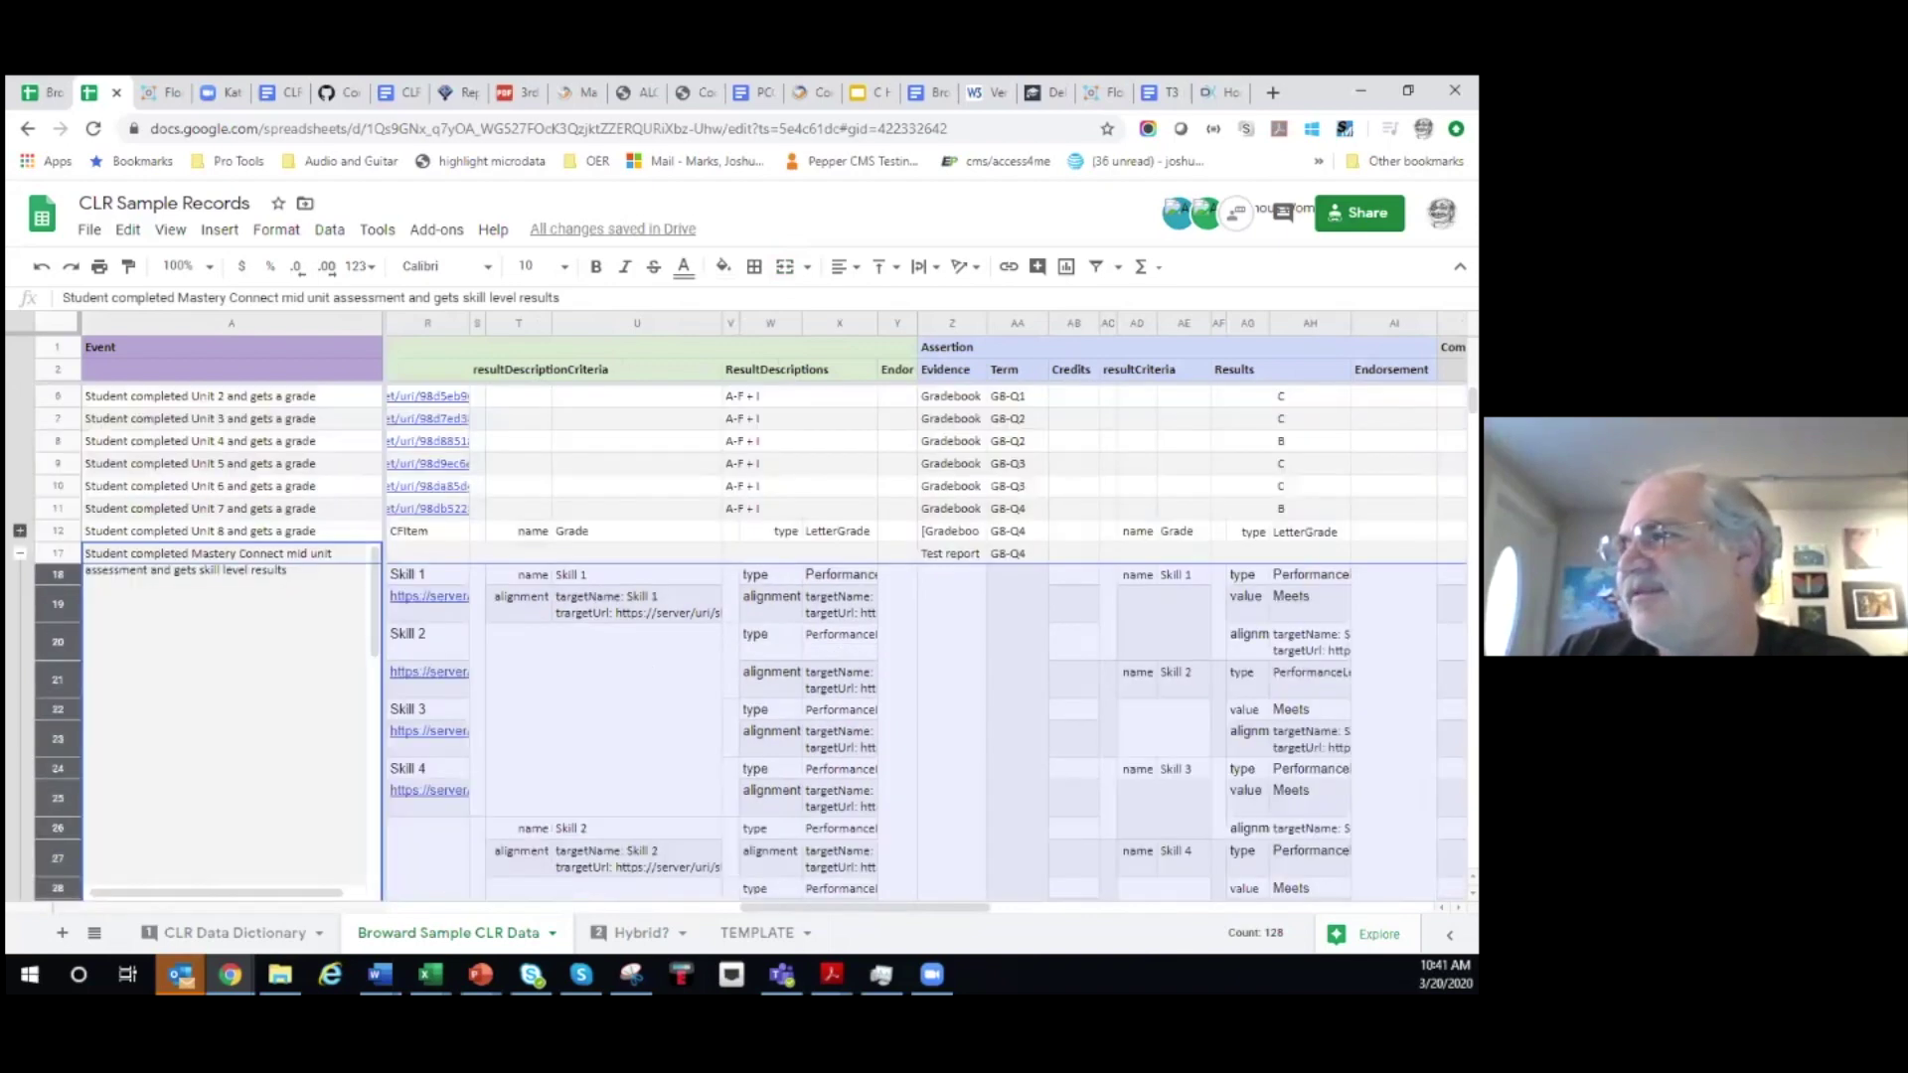
pyautogui.scroll(-3, 741, 642)
pyautogui.scroll(1, 740, 643)
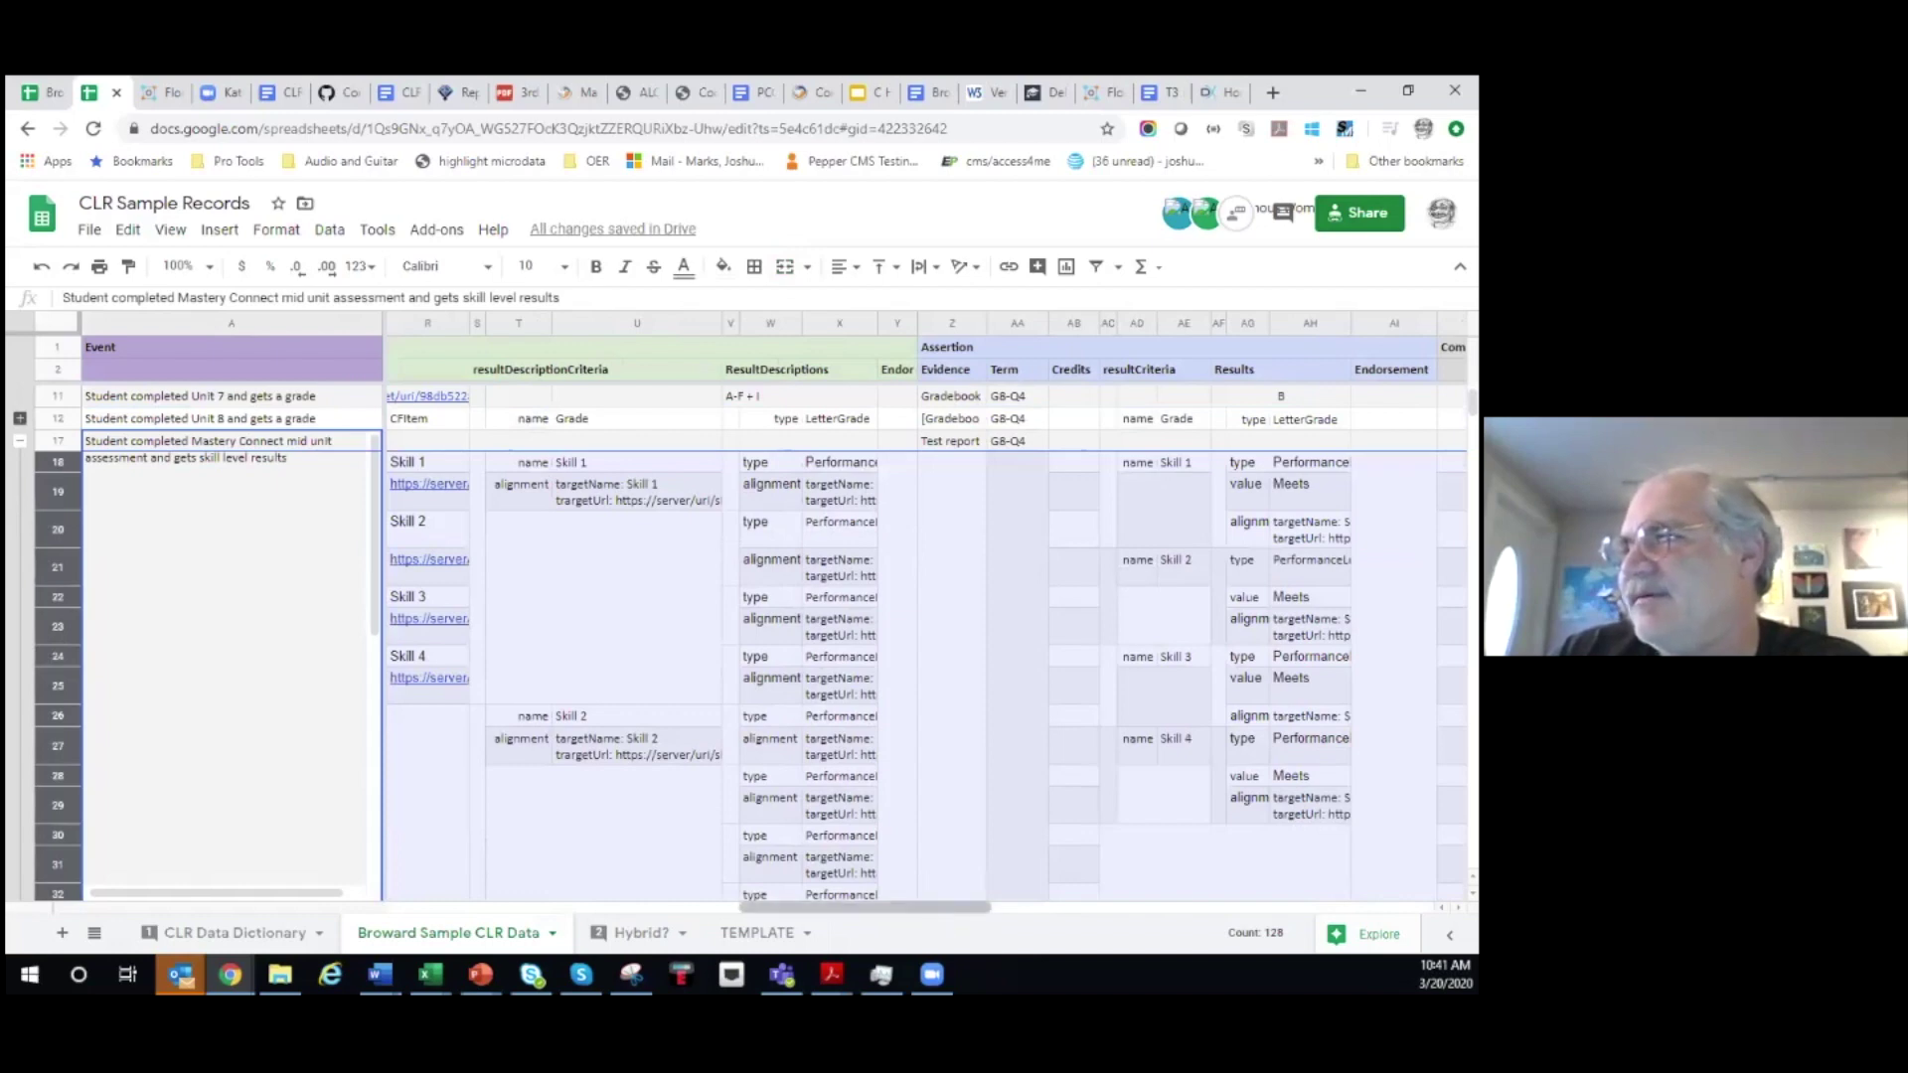
# - Inspect the alignment entries of the mid unit assessment skills and collapse the assessment's grouped rows
pyautogui.moveTo(865, 908); pyautogui.dragTo(1292, 908)
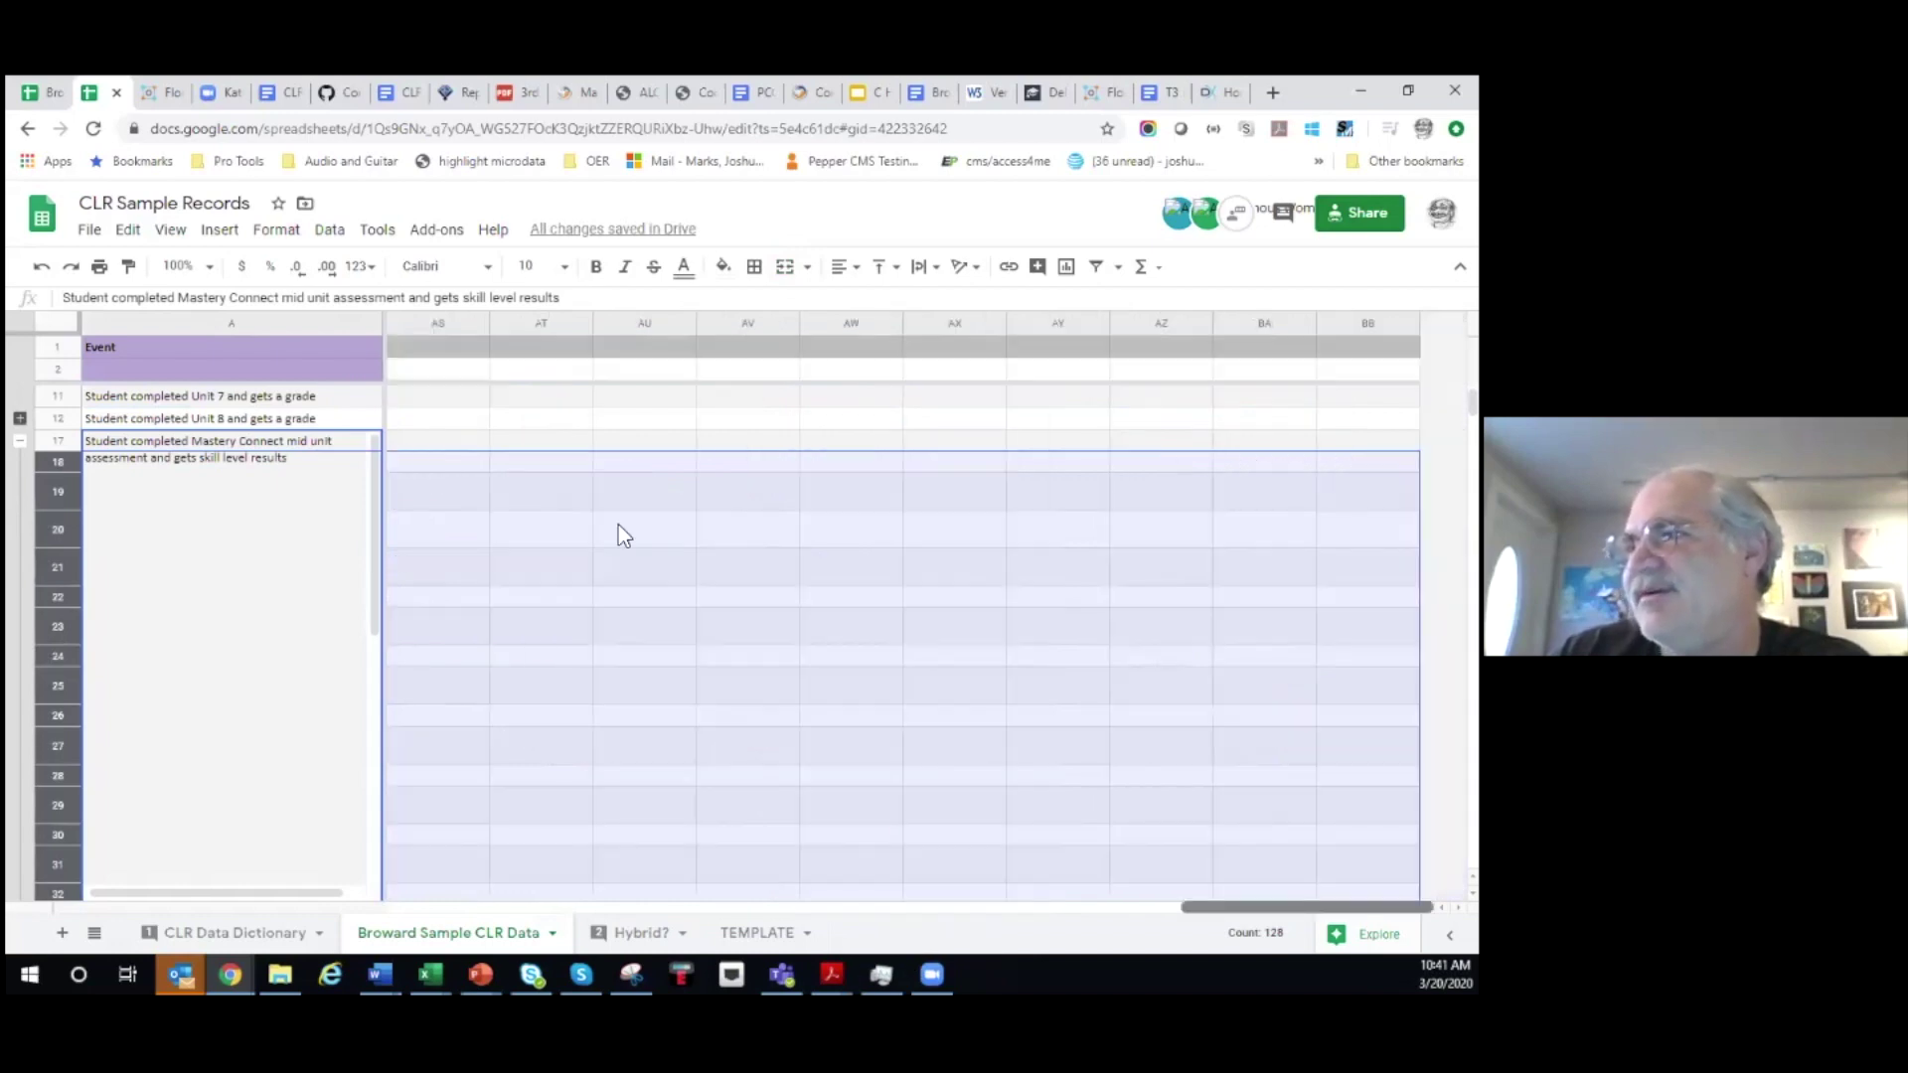
pyautogui.hscroll(-5, 1046, 587)
pyautogui.hscroll(3, 1049, 588)
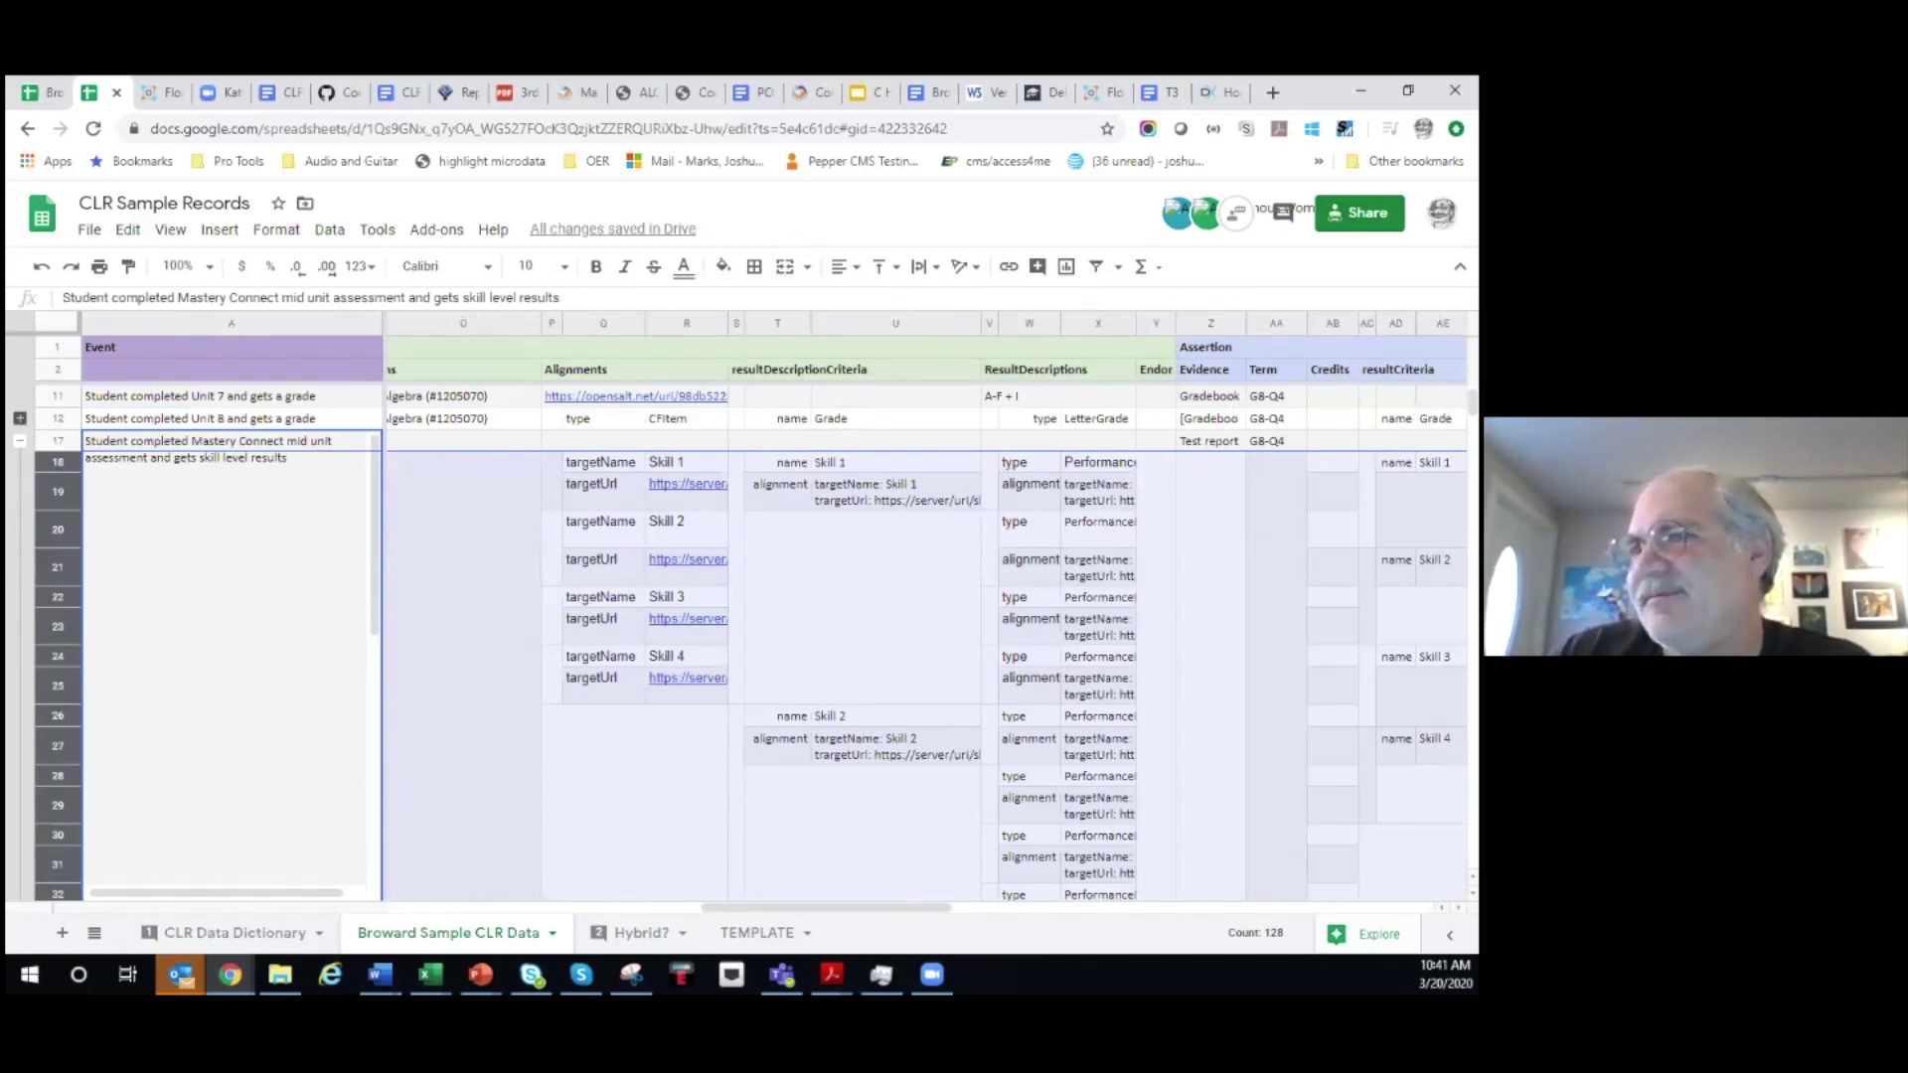
pyautogui.click(20, 440)
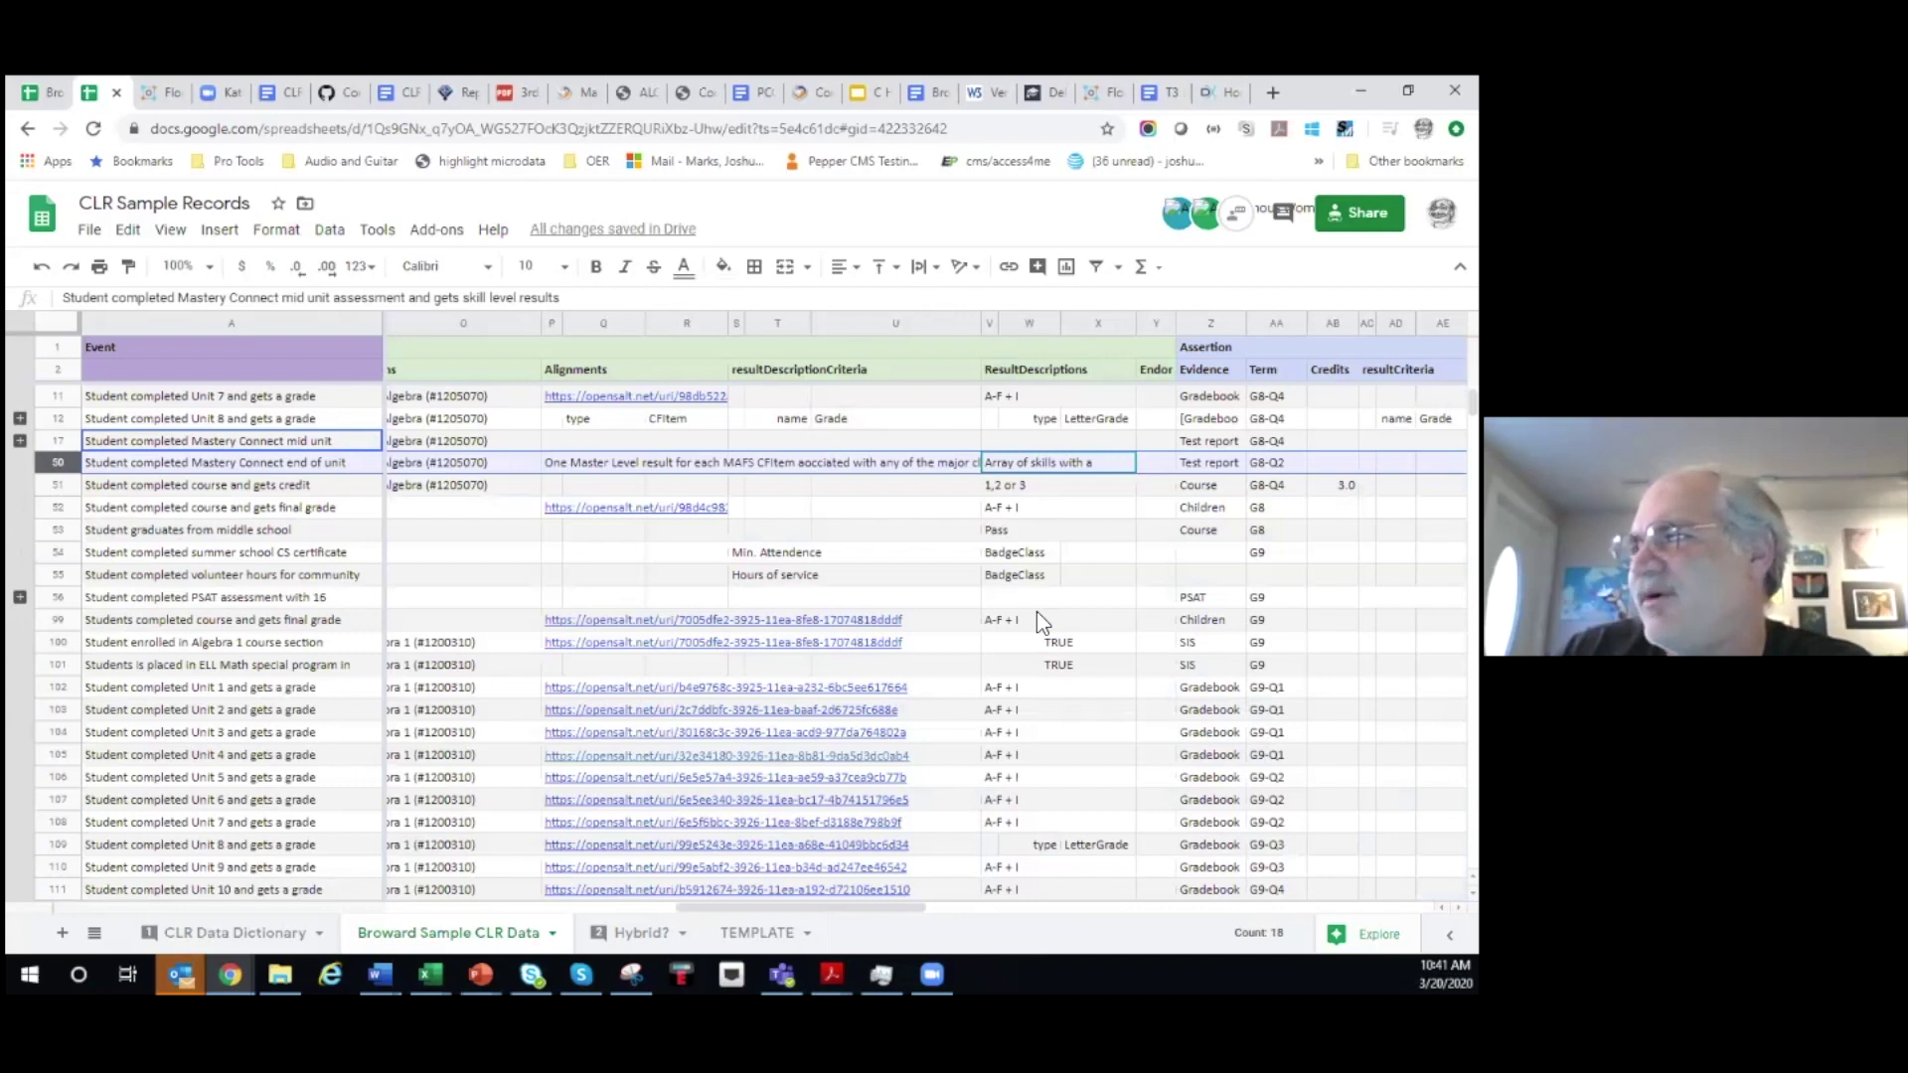
# - Expand the grouped rows under the PSAT assessment to view its score descriptions, and open the TEMPLATE sheet
pyautogui.hotkey('alt', 'shift', 'Down')
pyautogui.scroll(-1, 1082, 659)
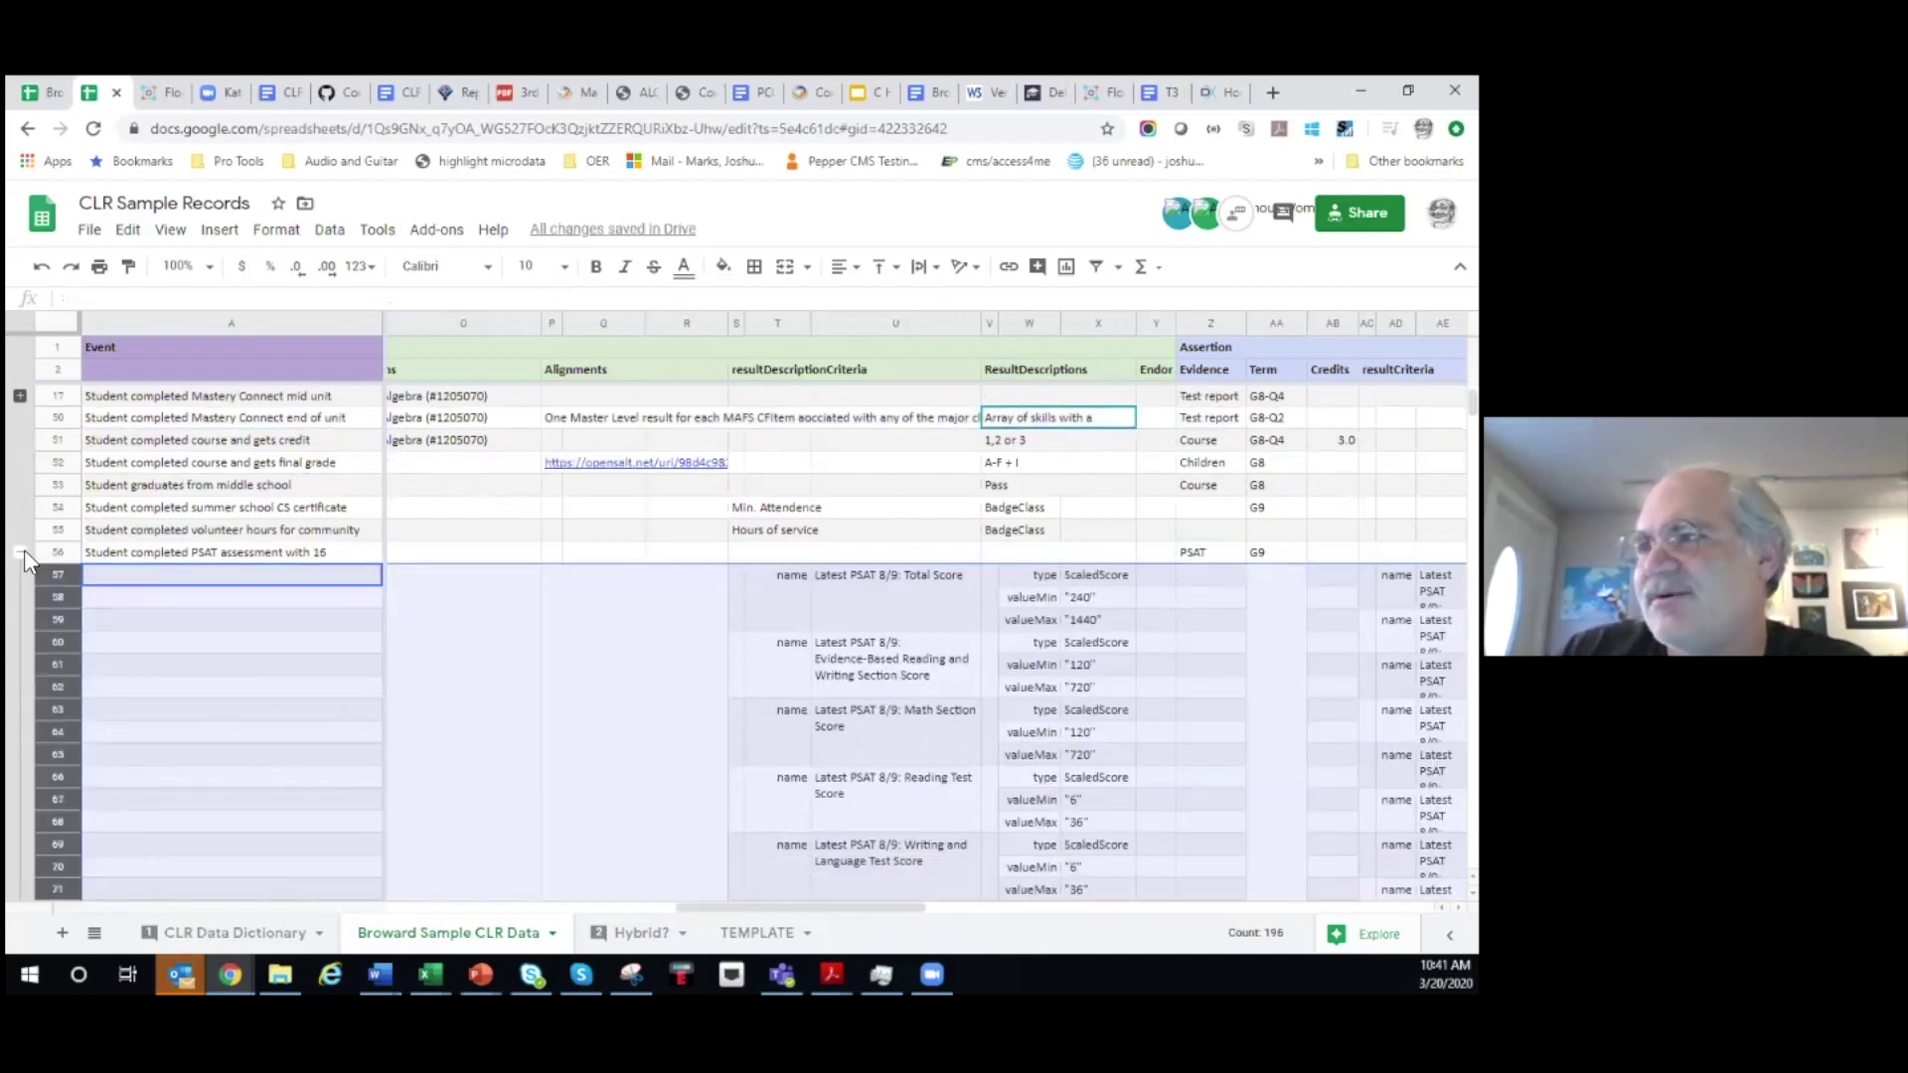
pyautogui.click(835, 932)
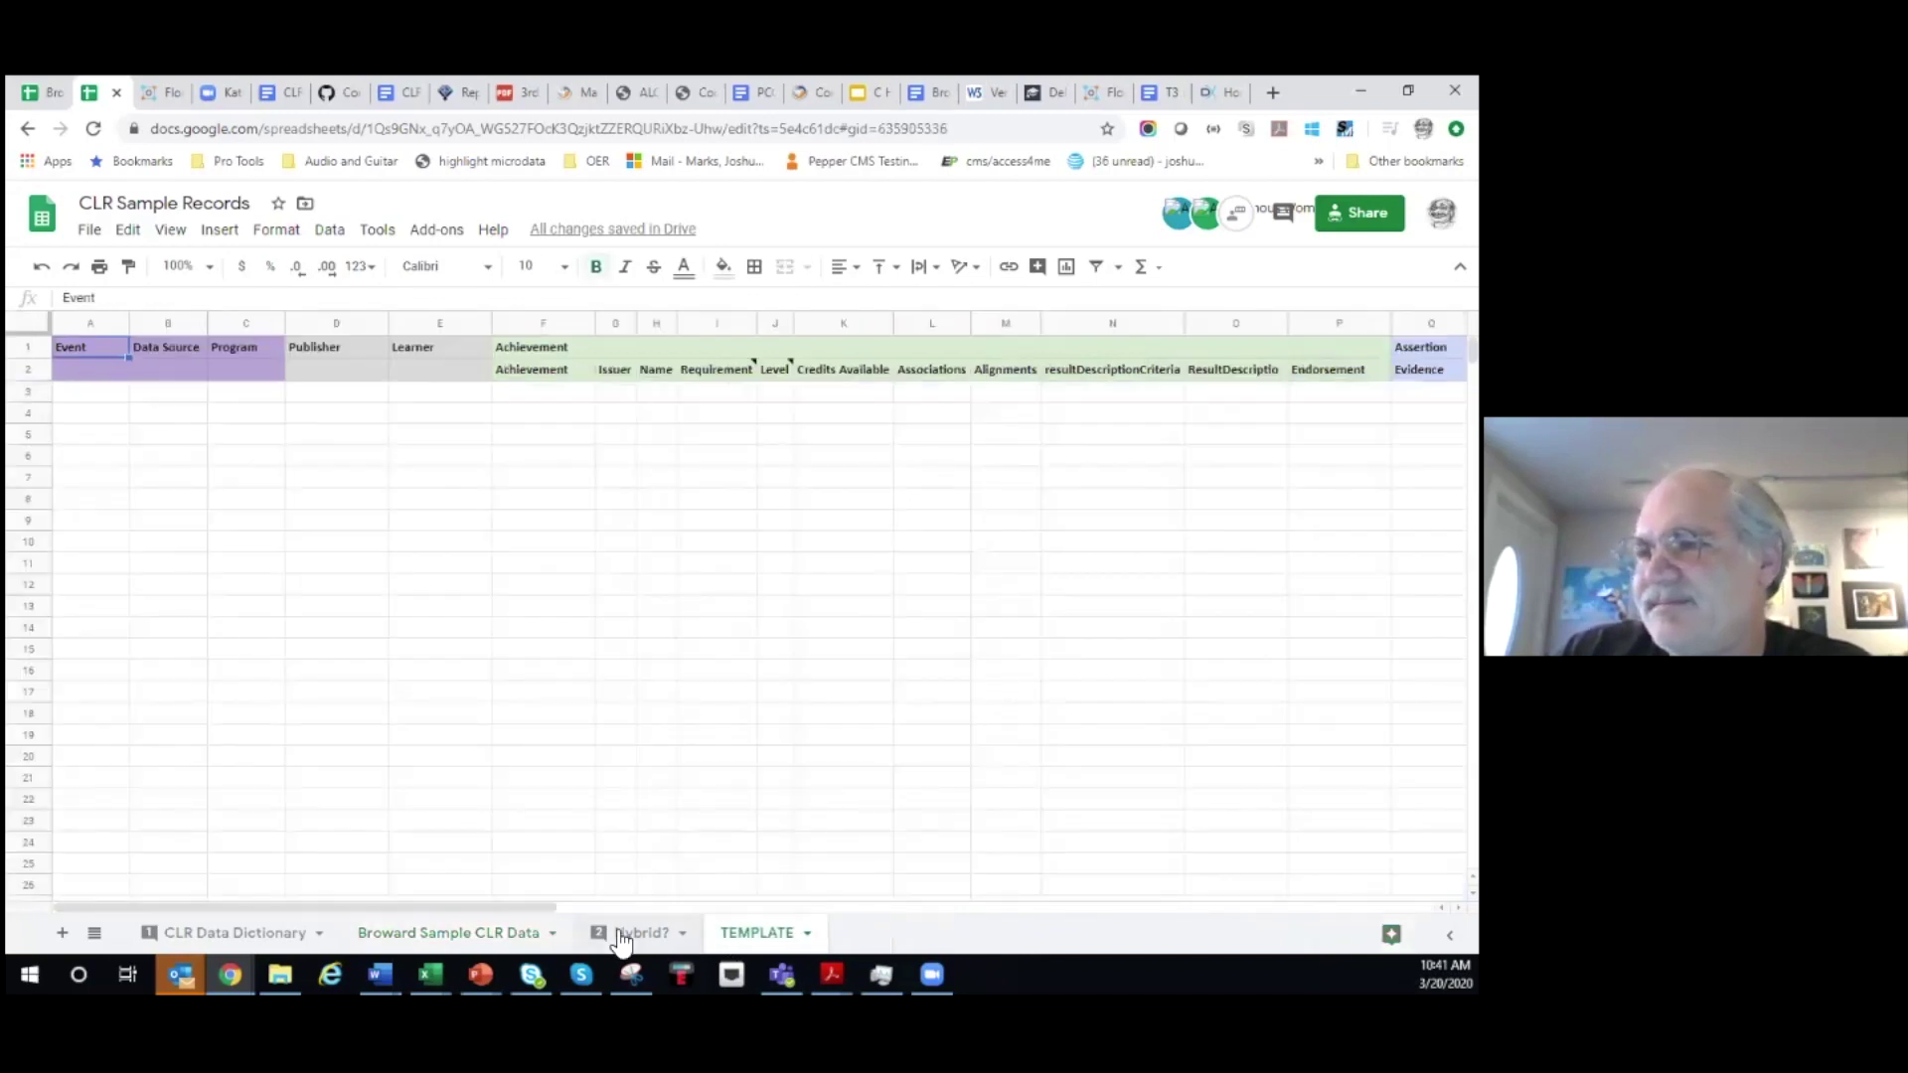
# - Return to the Broward Sample CLR Data sheet, collapse the grouped rows under the PSAT assessment, and look over the surrounding student events
pyautogui.click(437, 924)
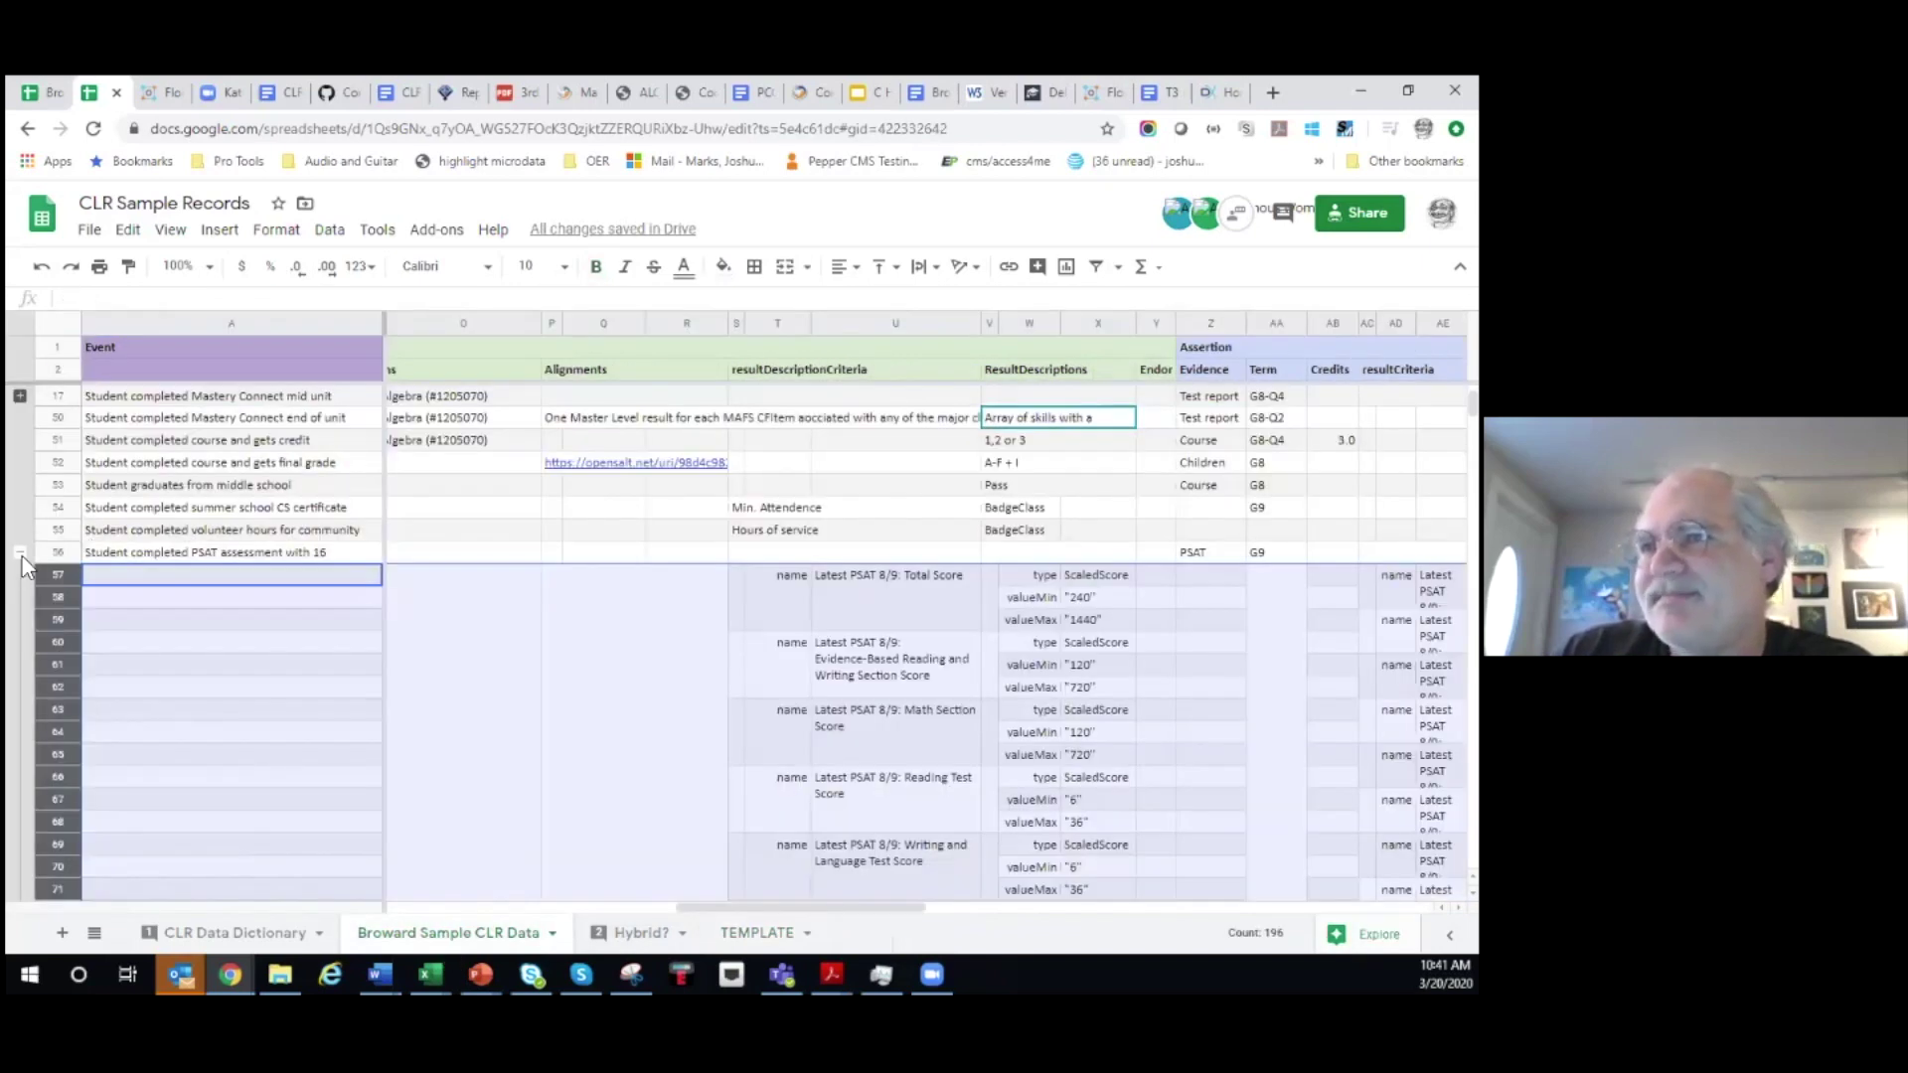
pyautogui.scroll(-10, 170, 630)
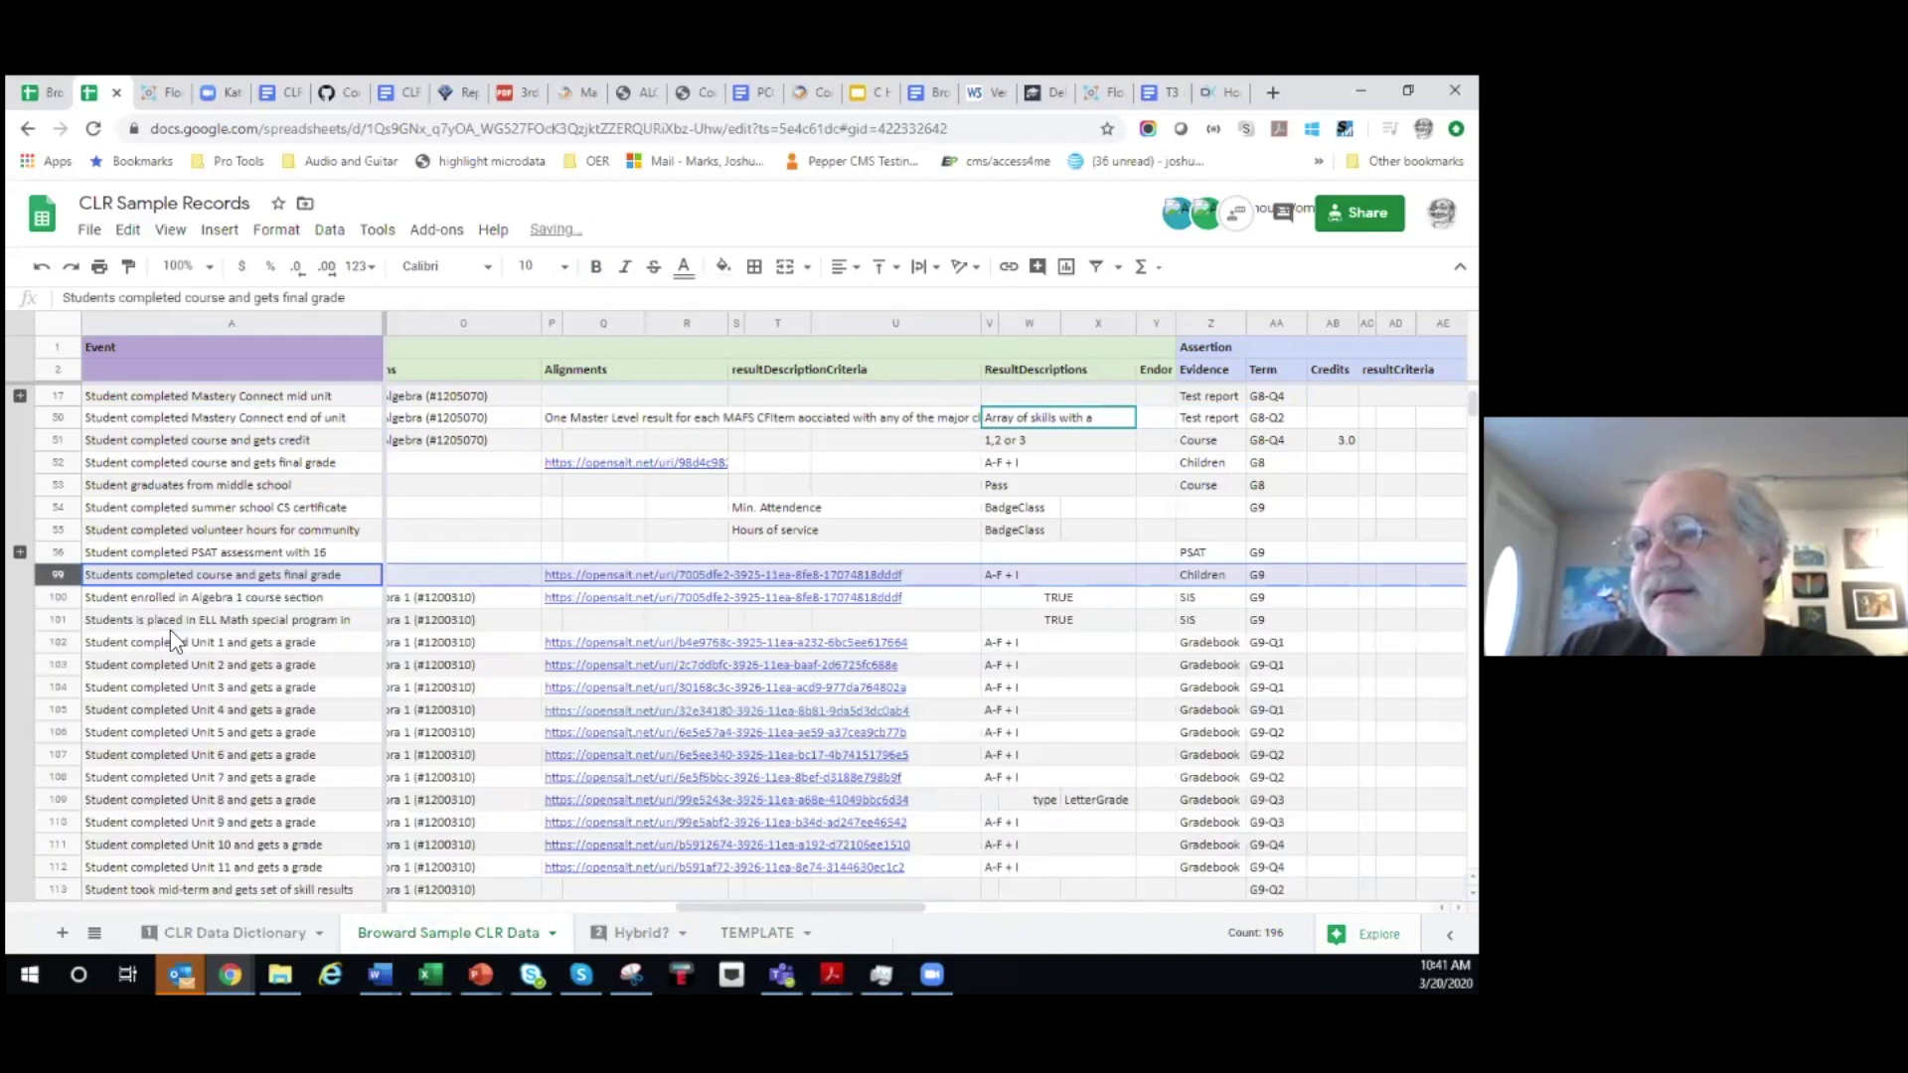
pyautogui.scroll(3, 98, 552)
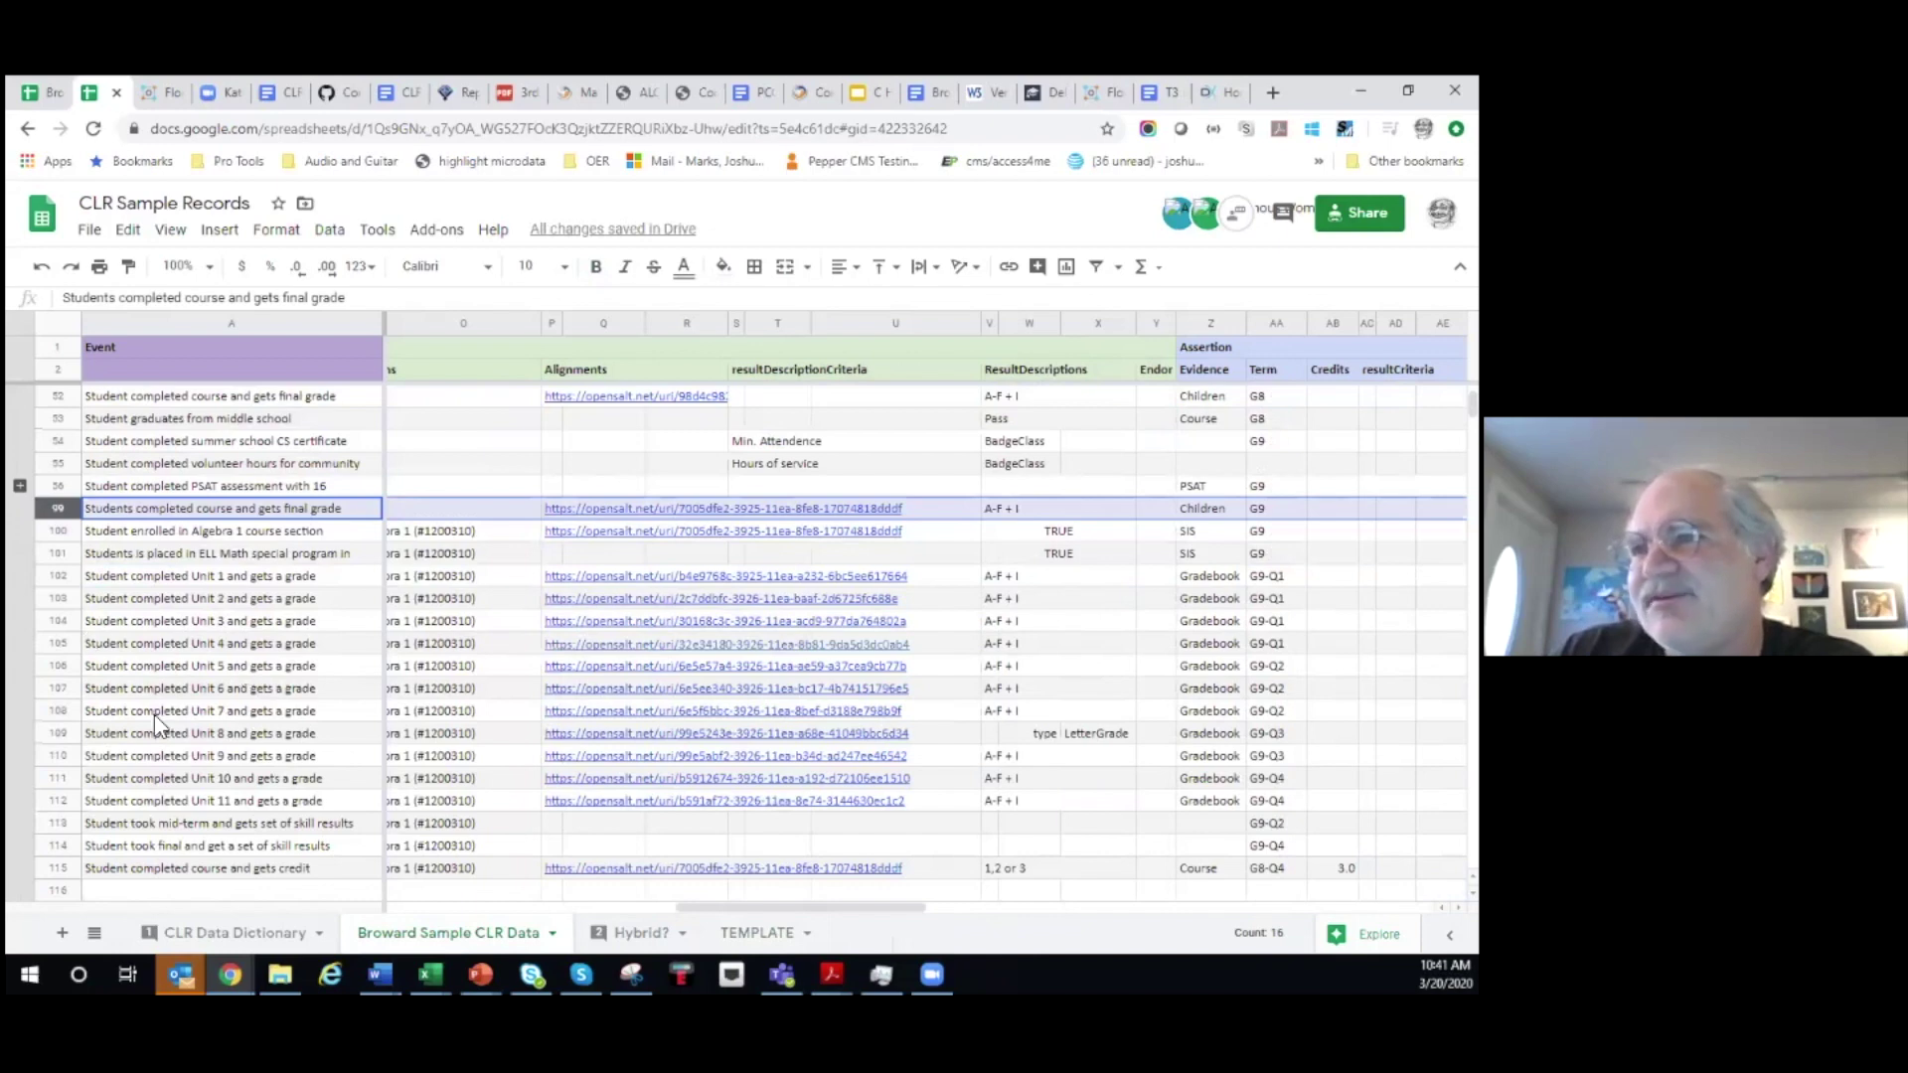
pyautogui.scroll(2, 181, 710)
pyautogui.scroll(2, 181, 710)
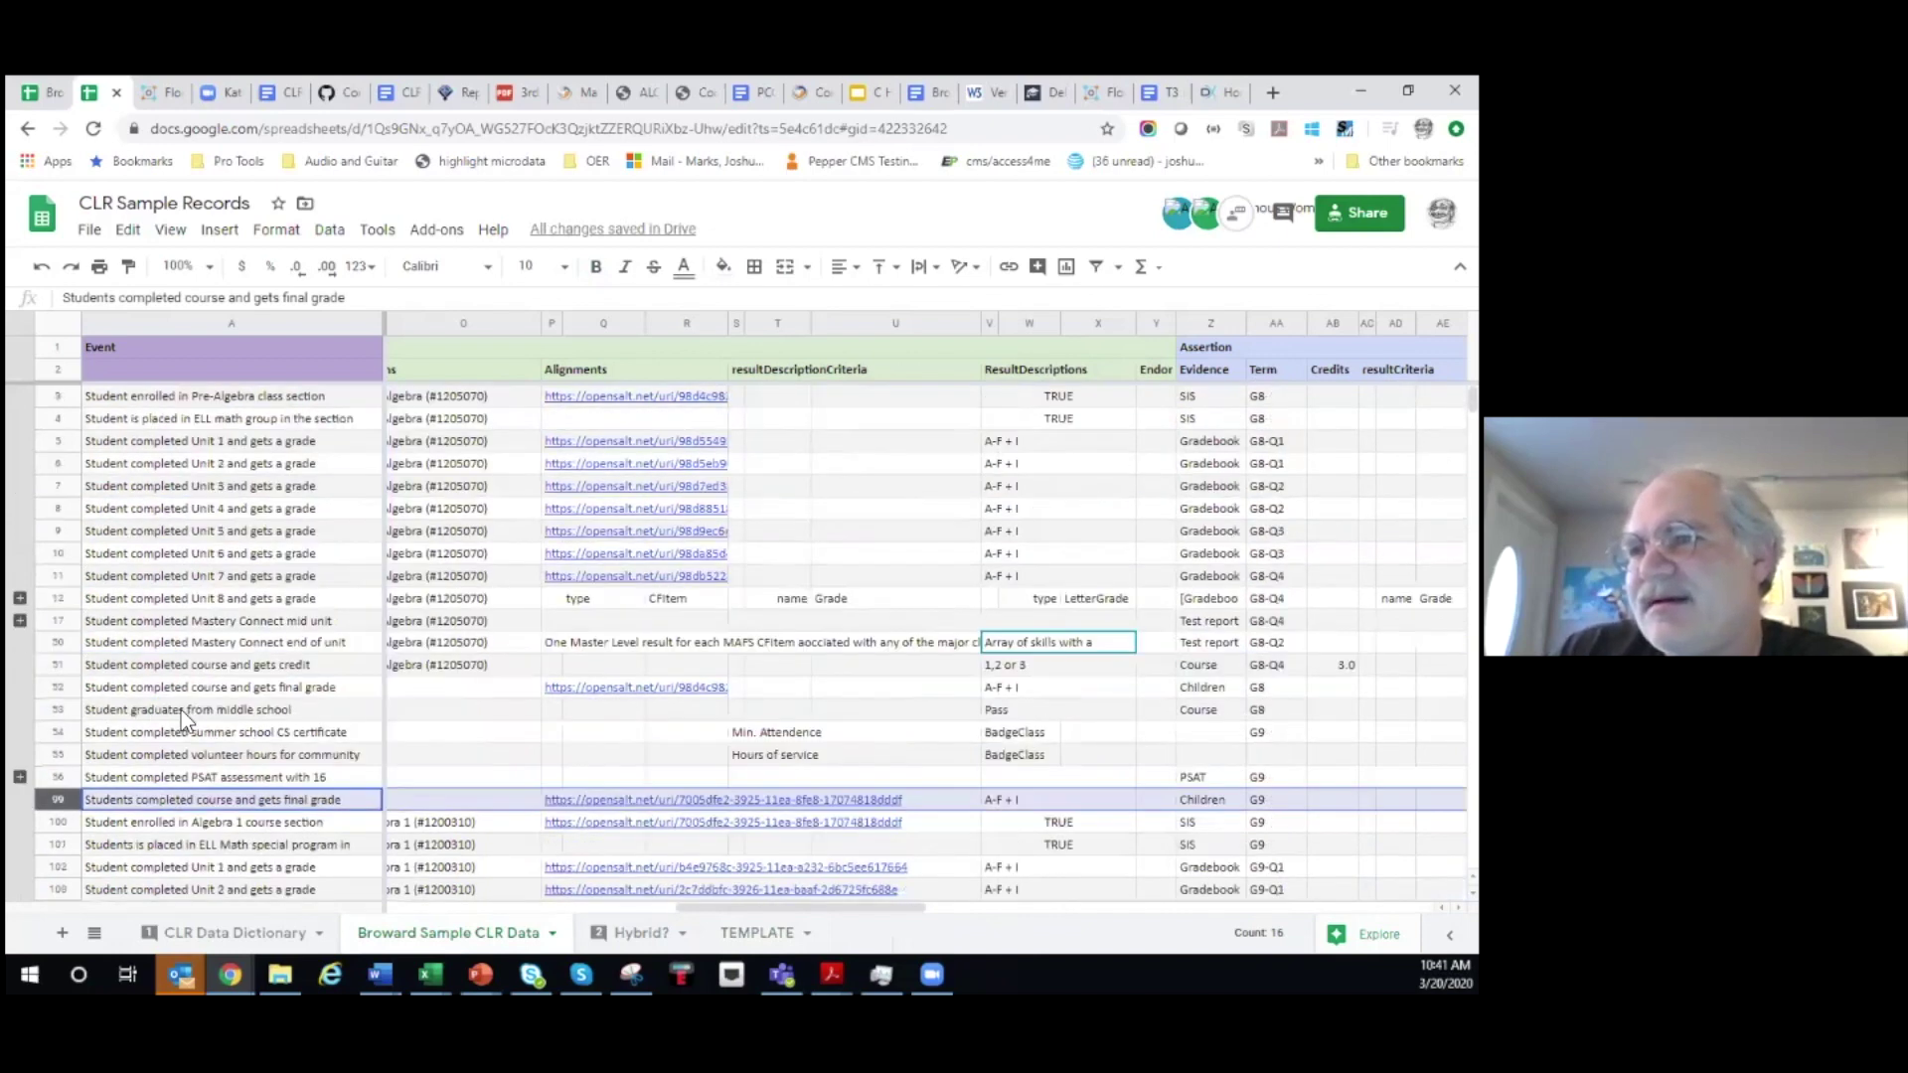
# - Go through the event records for the course final grade, middle school graduation, summer school CS certificate and community service volunteer hours
pyautogui.click(90, 711)
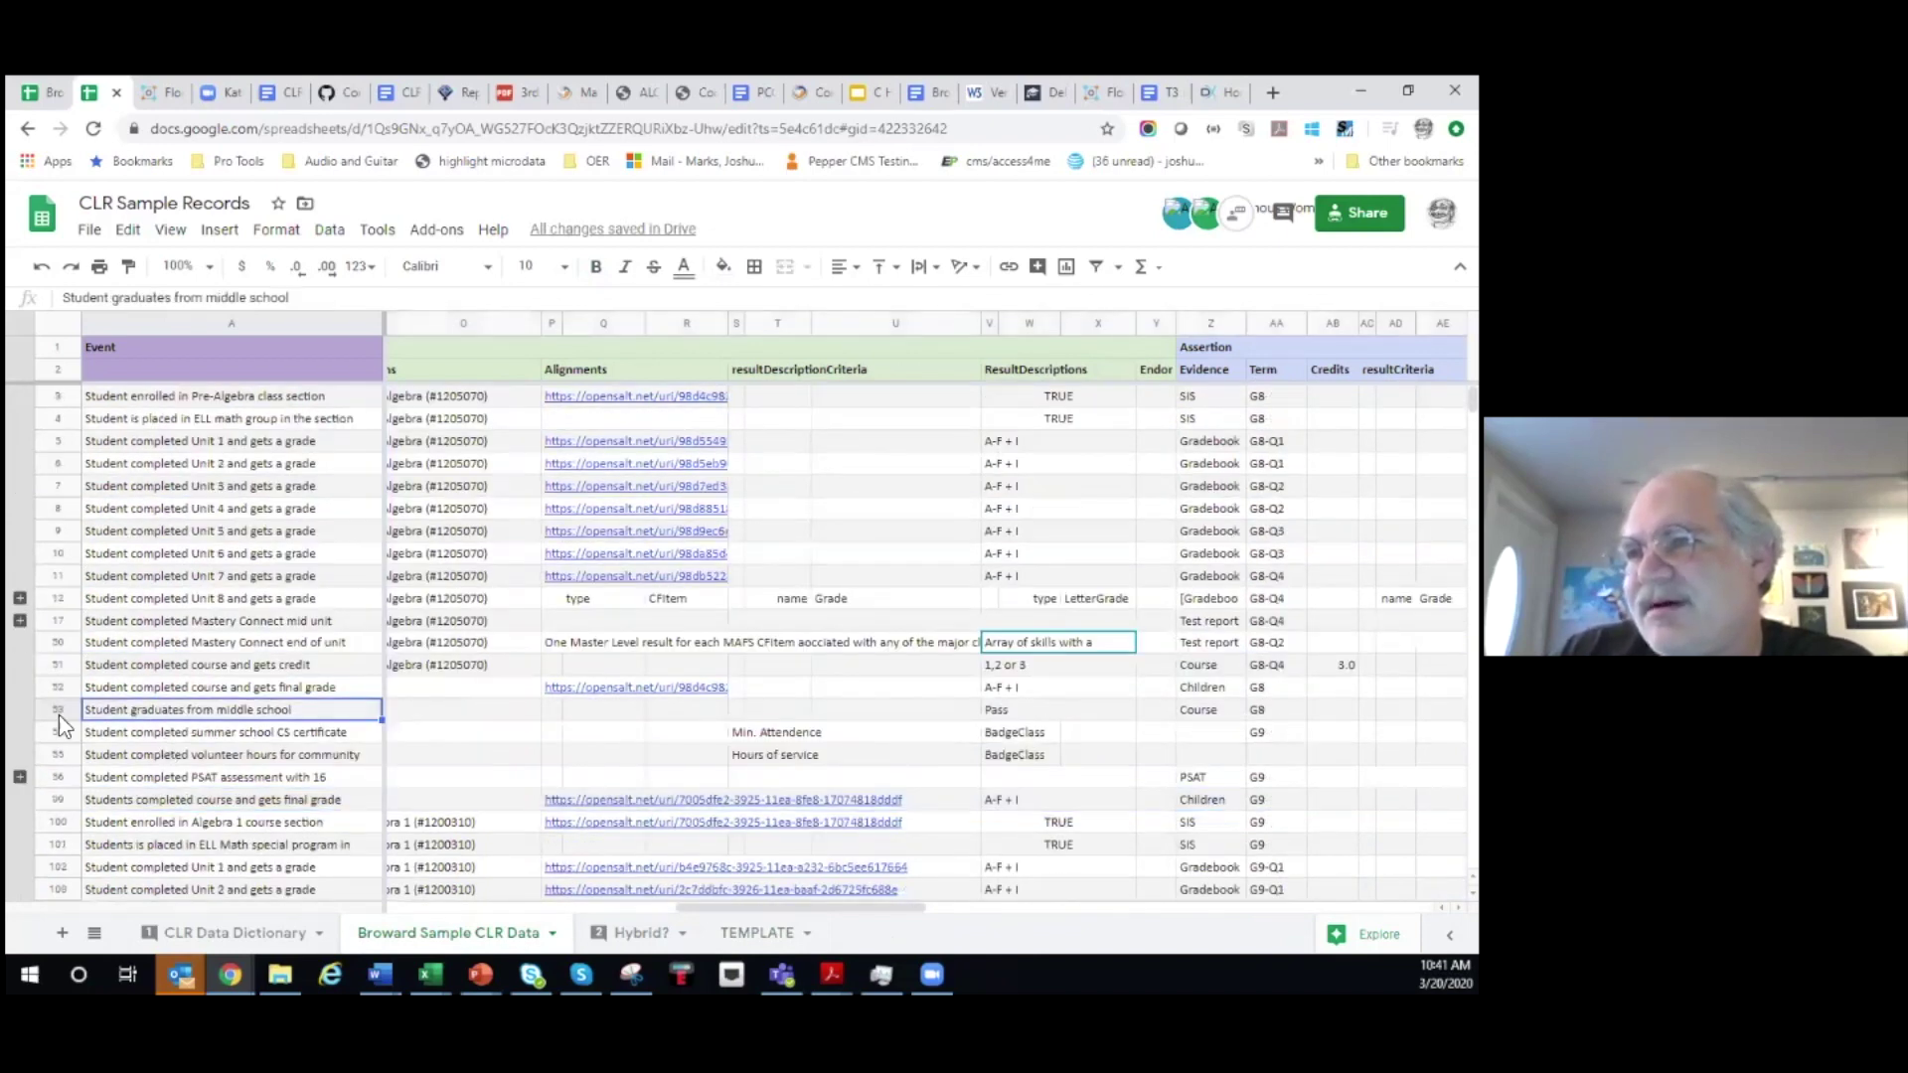
pyautogui.press('Up')
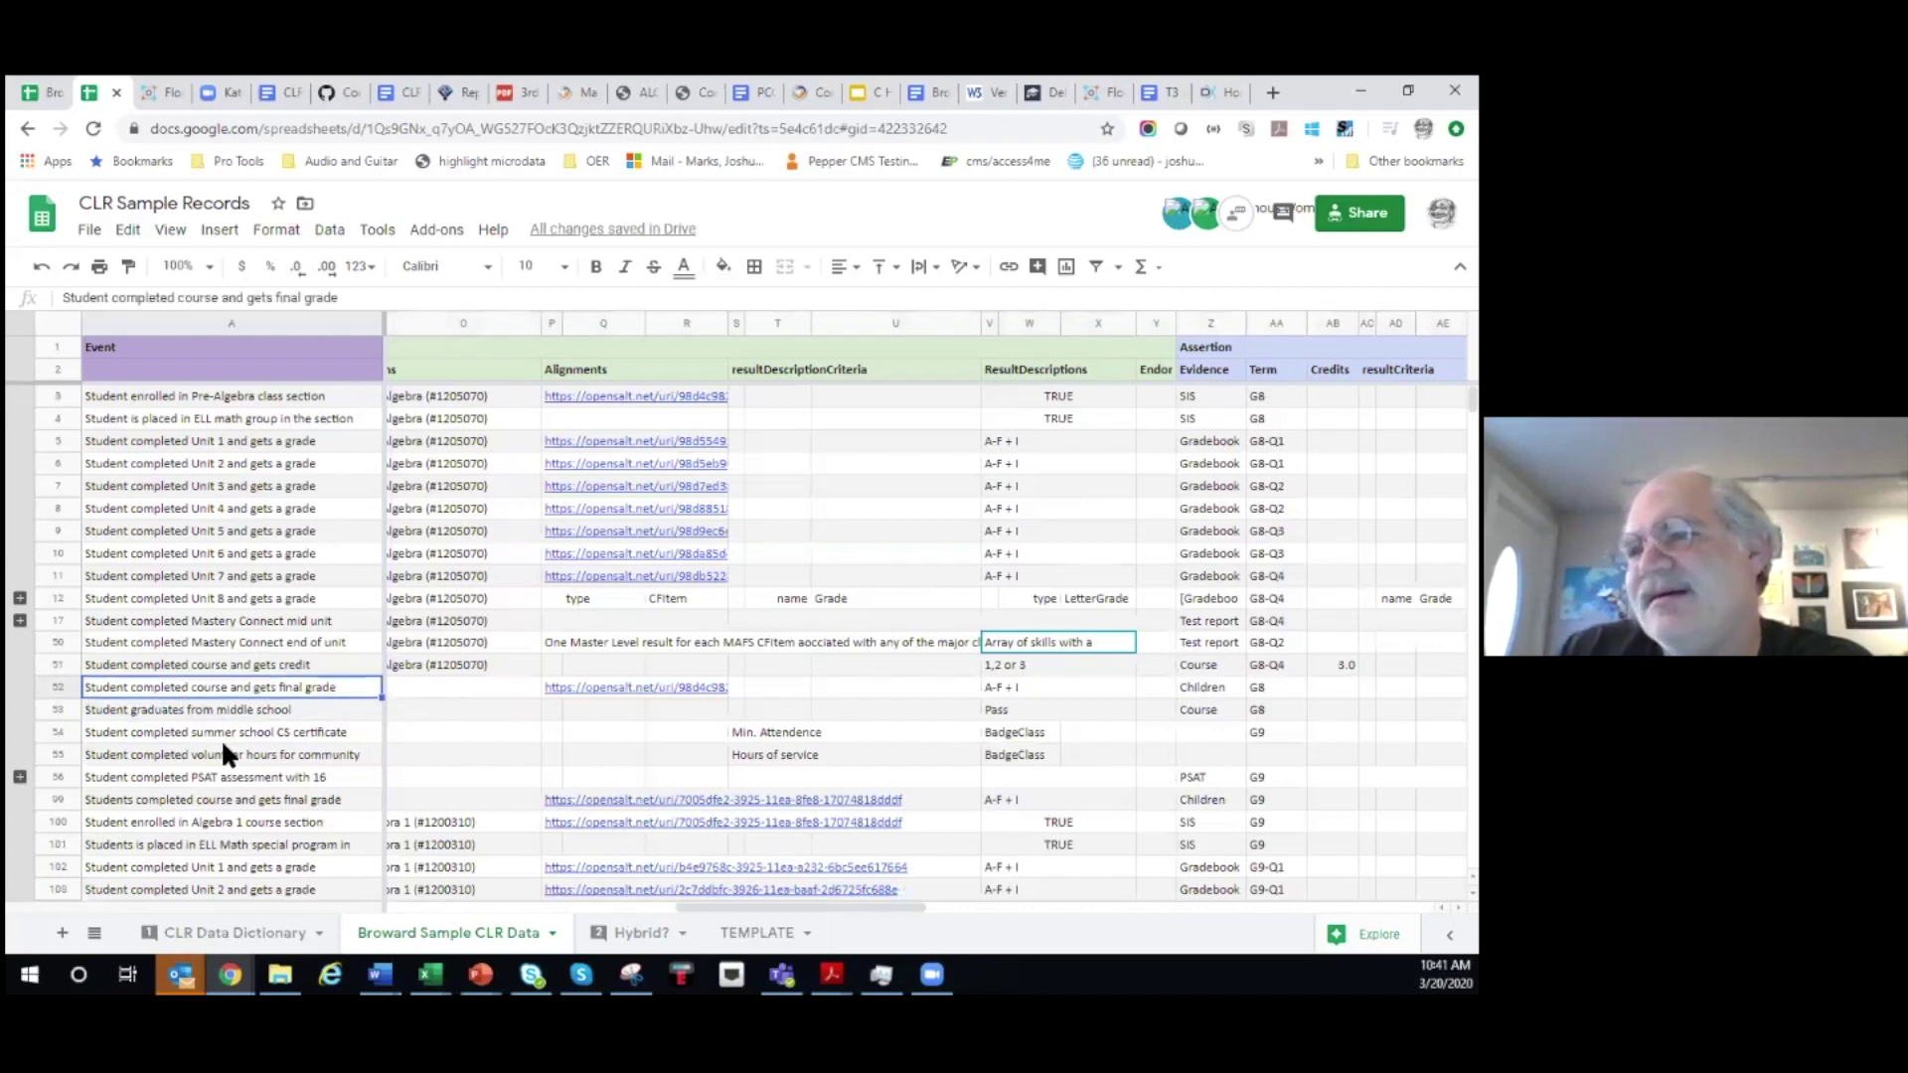
pyautogui.click(217, 714)
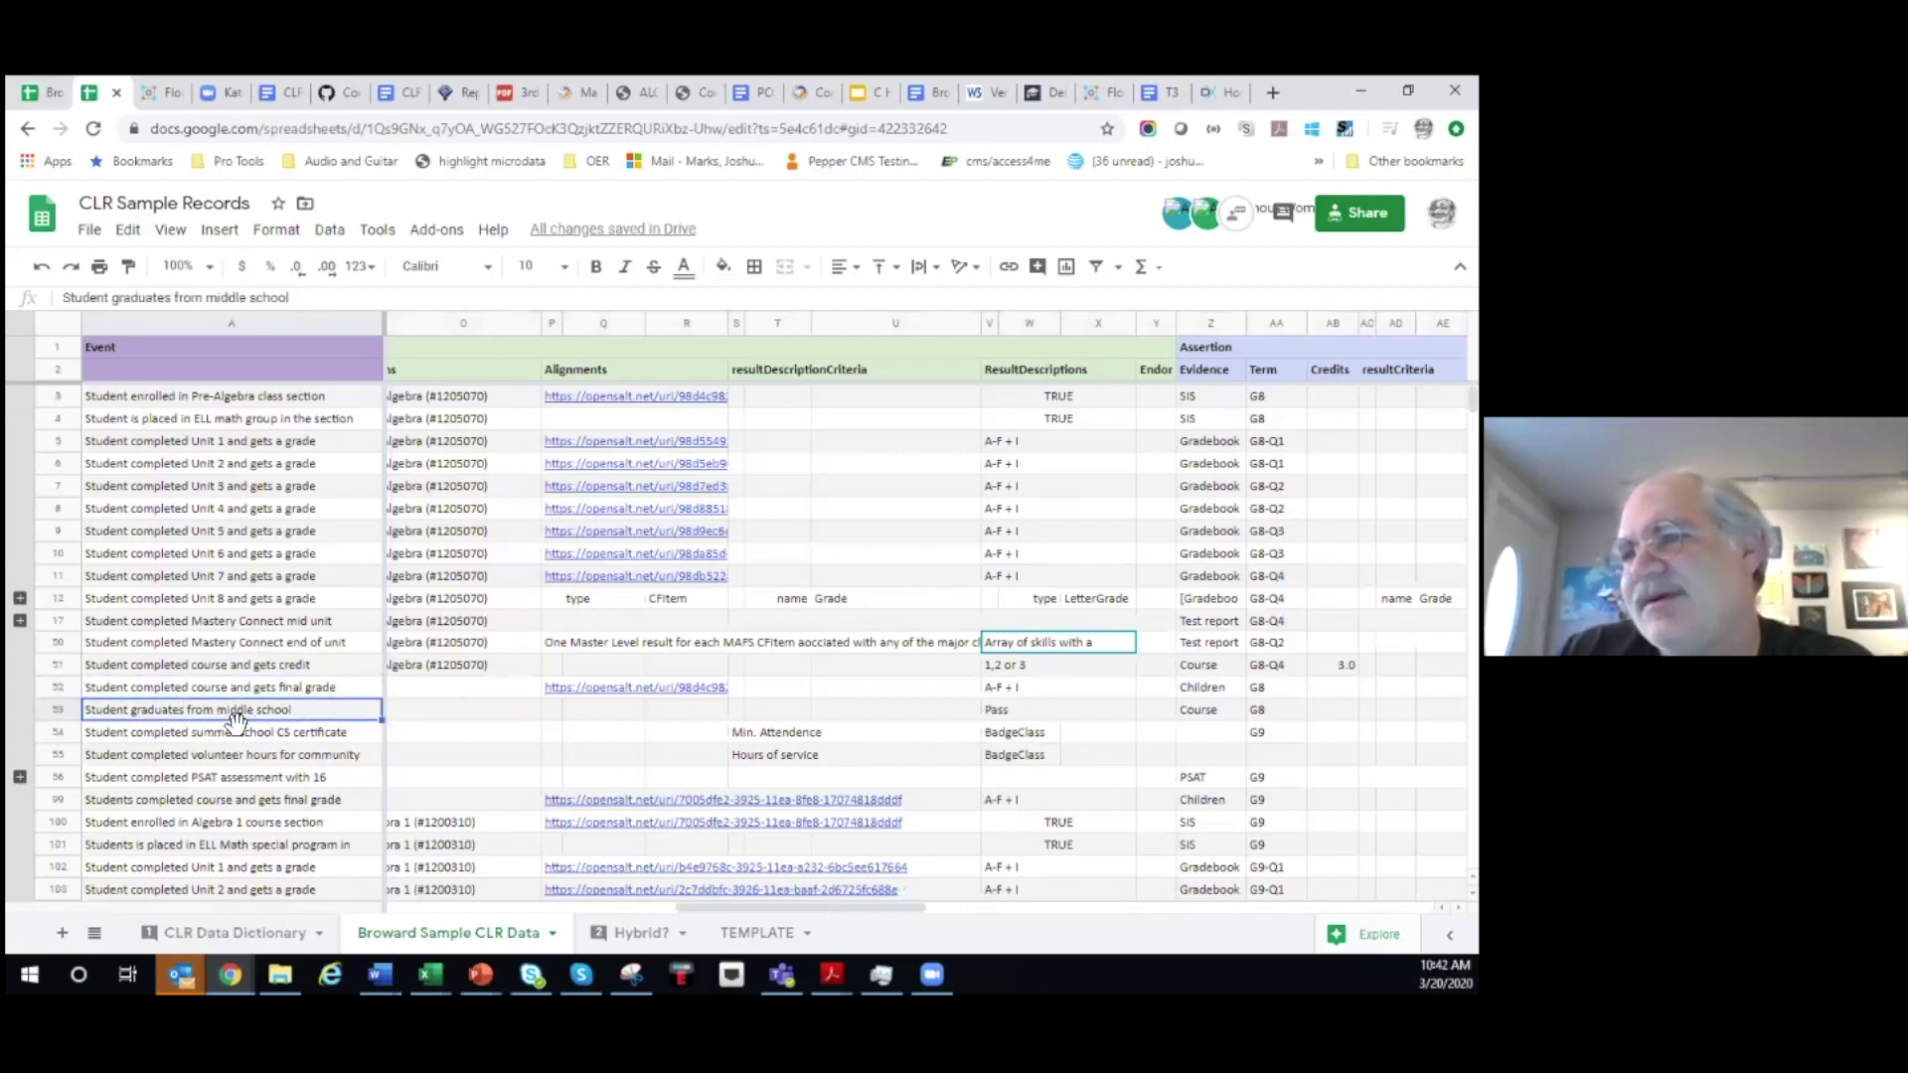
pyautogui.scroll(-1, 189, 714)
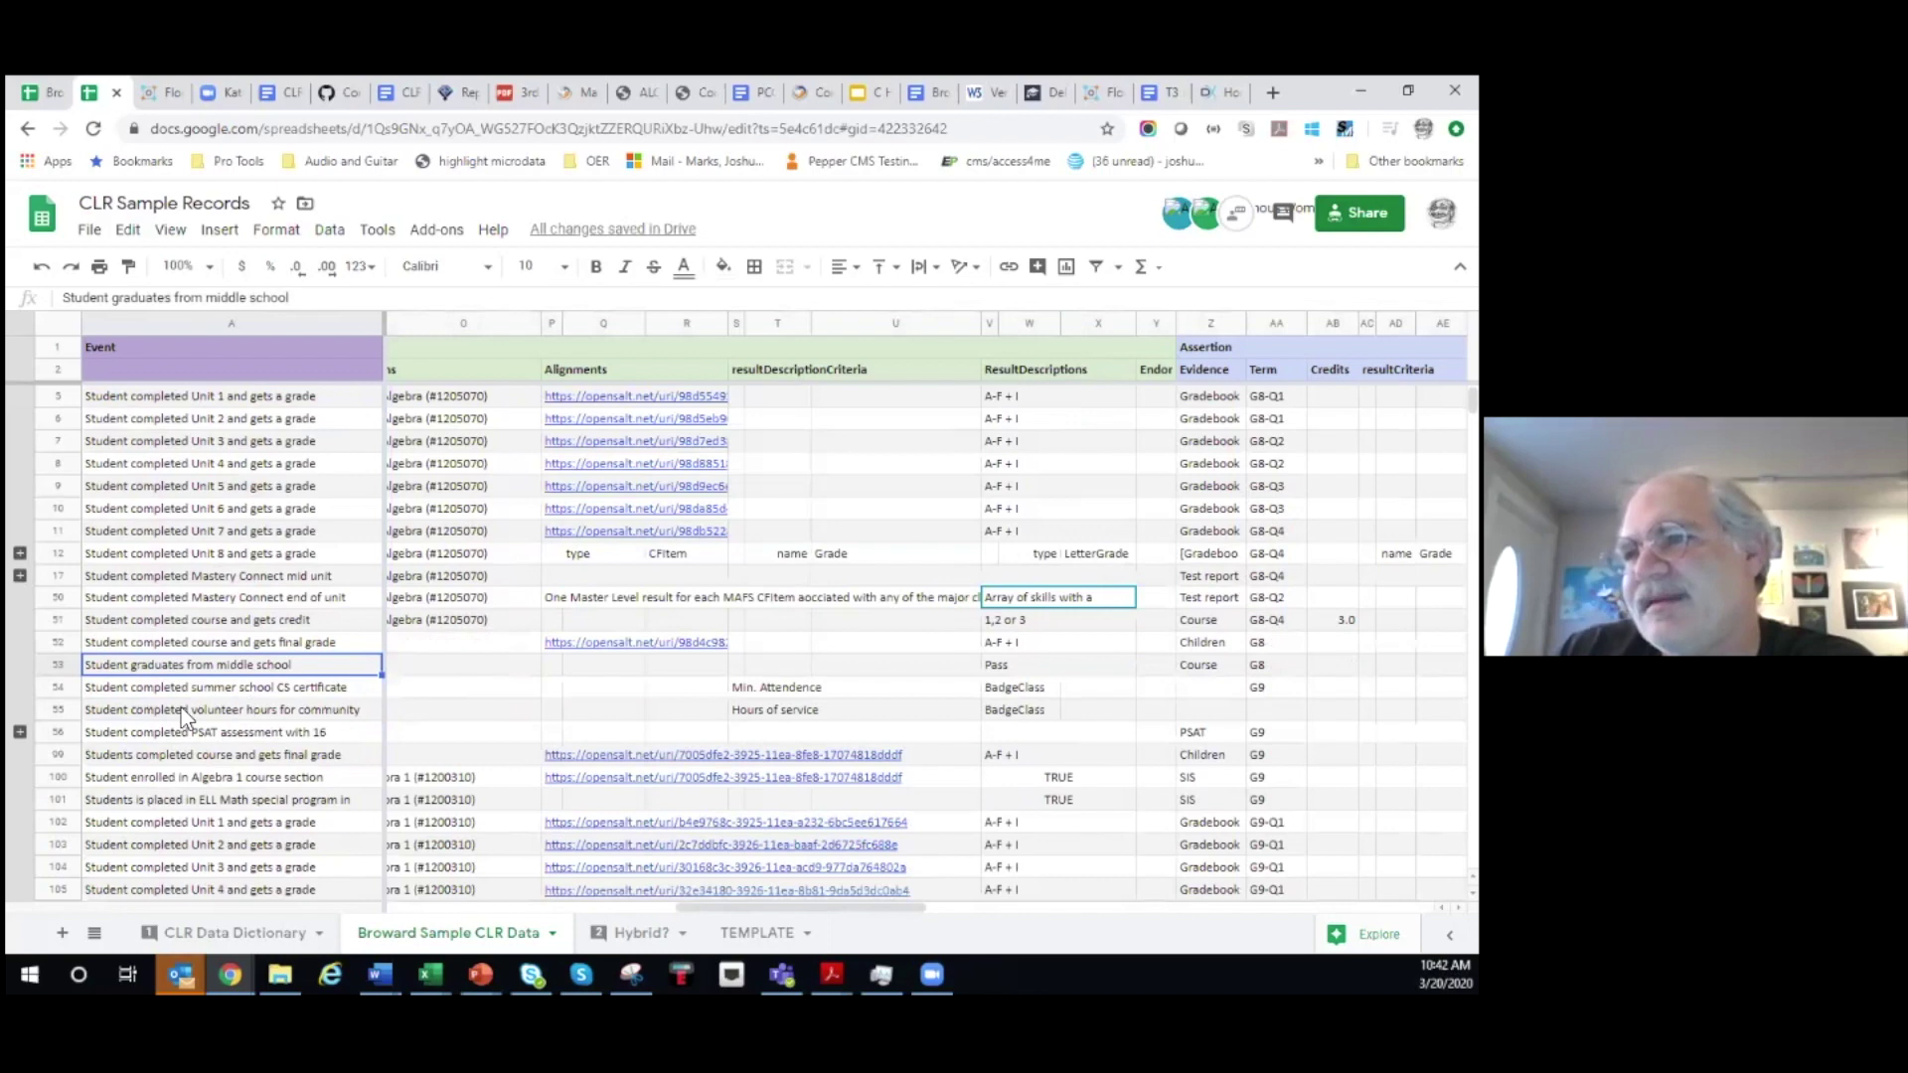
pyautogui.click(321, 690)
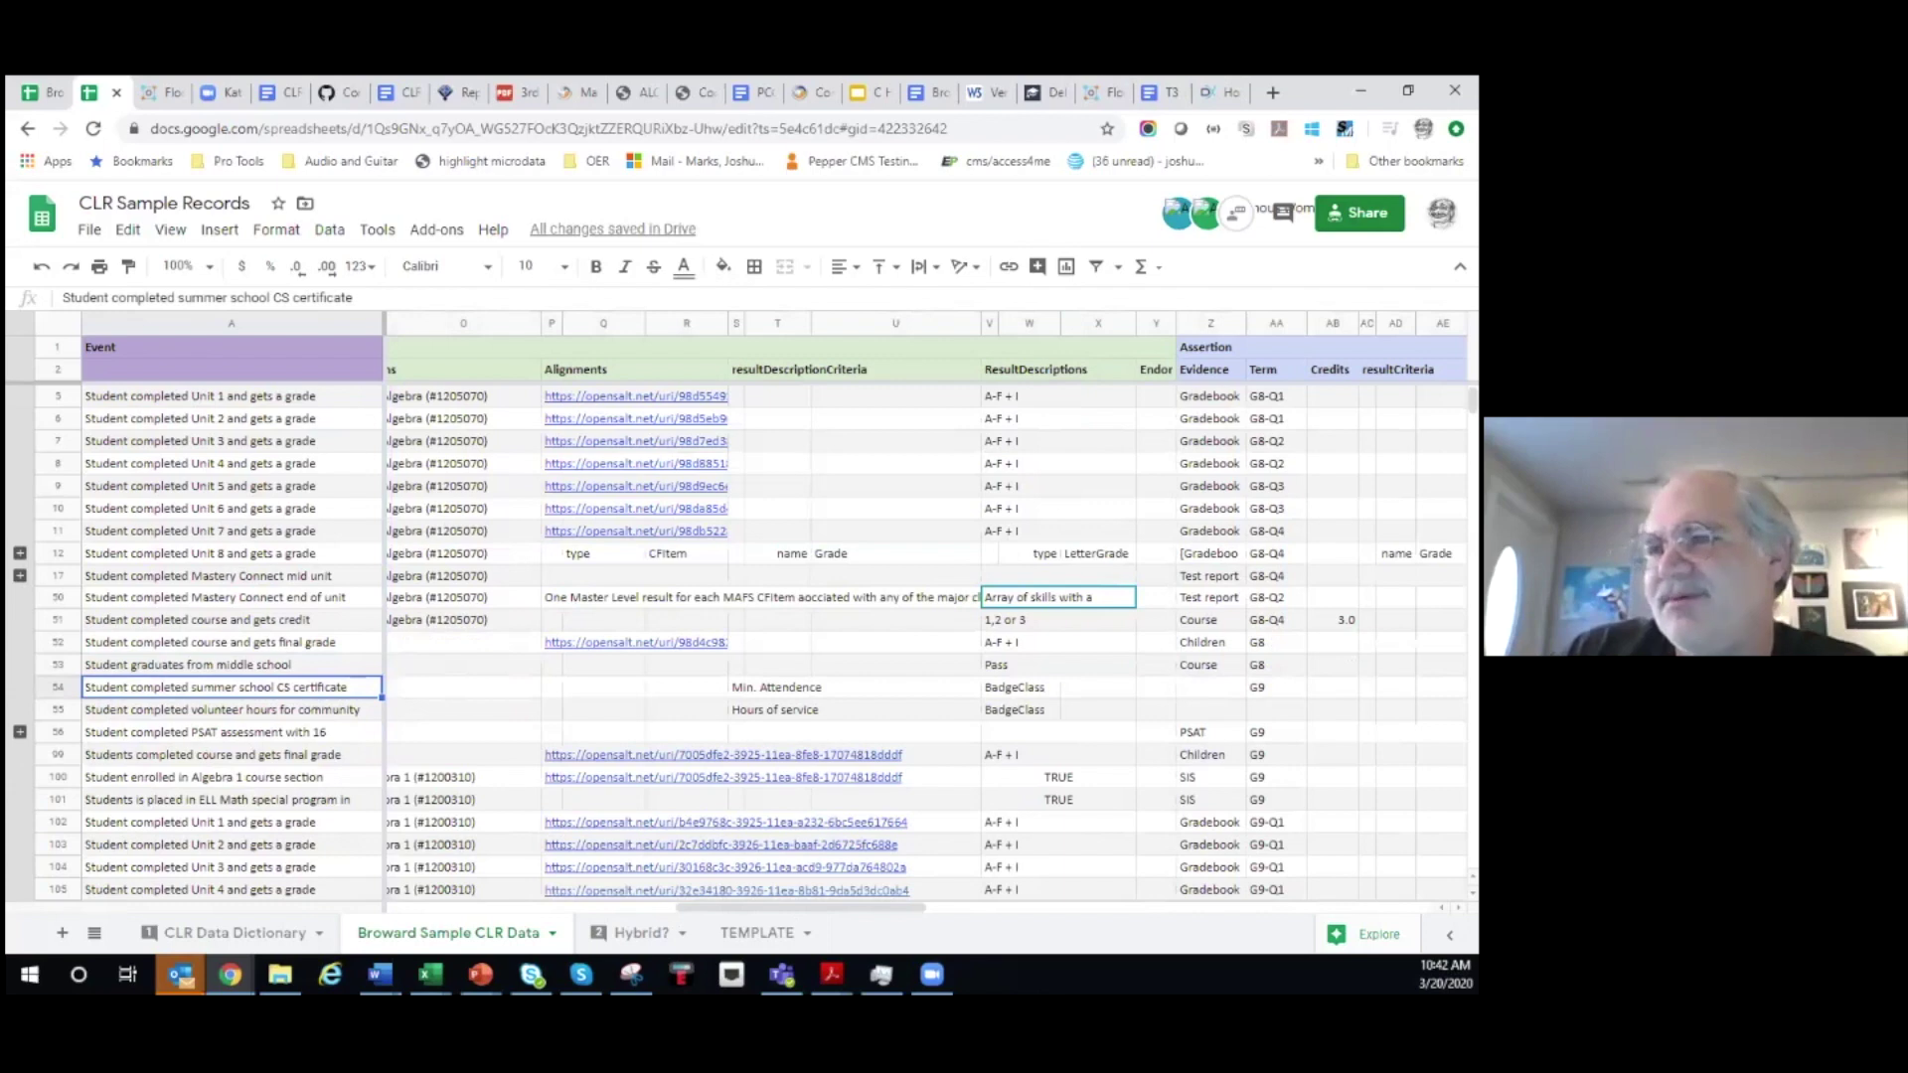
pyautogui.click(199, 711)
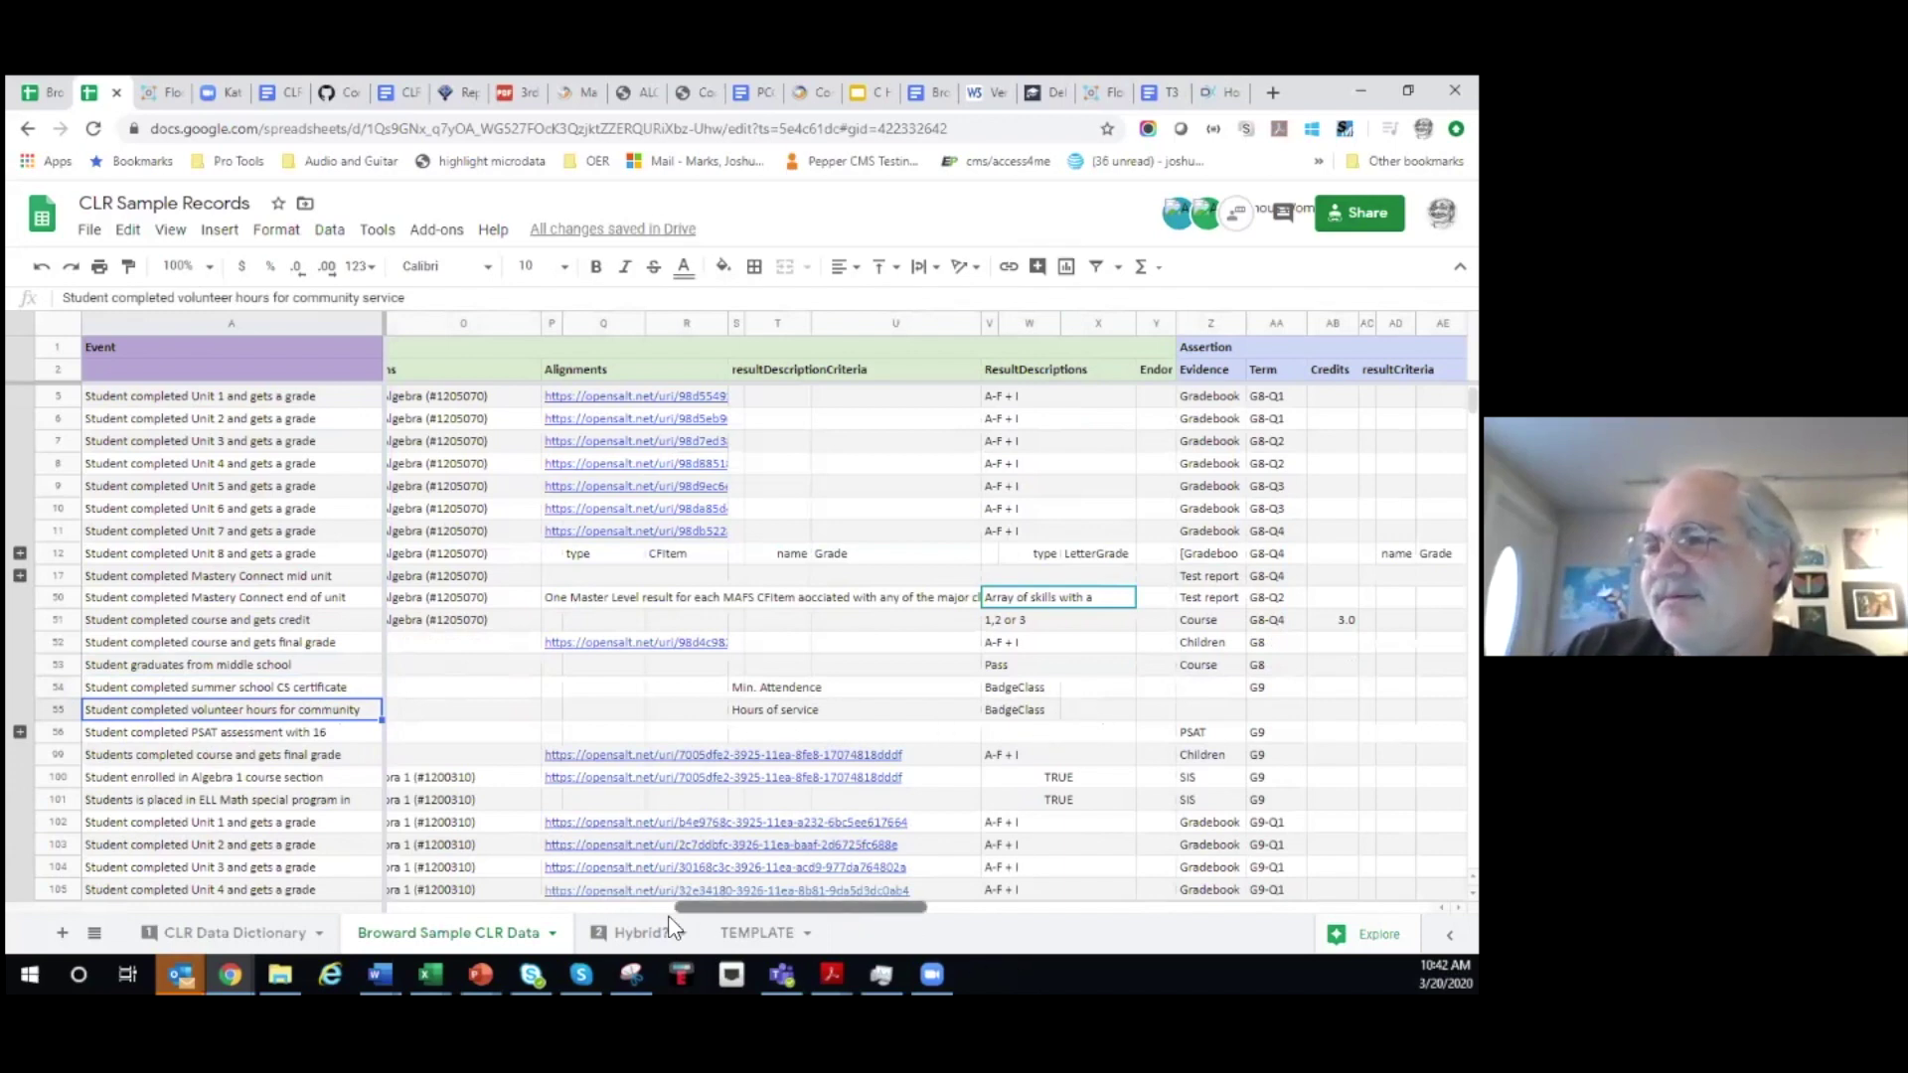
# - Review the data source, program, publisher and achievement columns of the student events down to the final Algebra 1 credit and back
pyautogui.hscroll(-10, 259, 713)
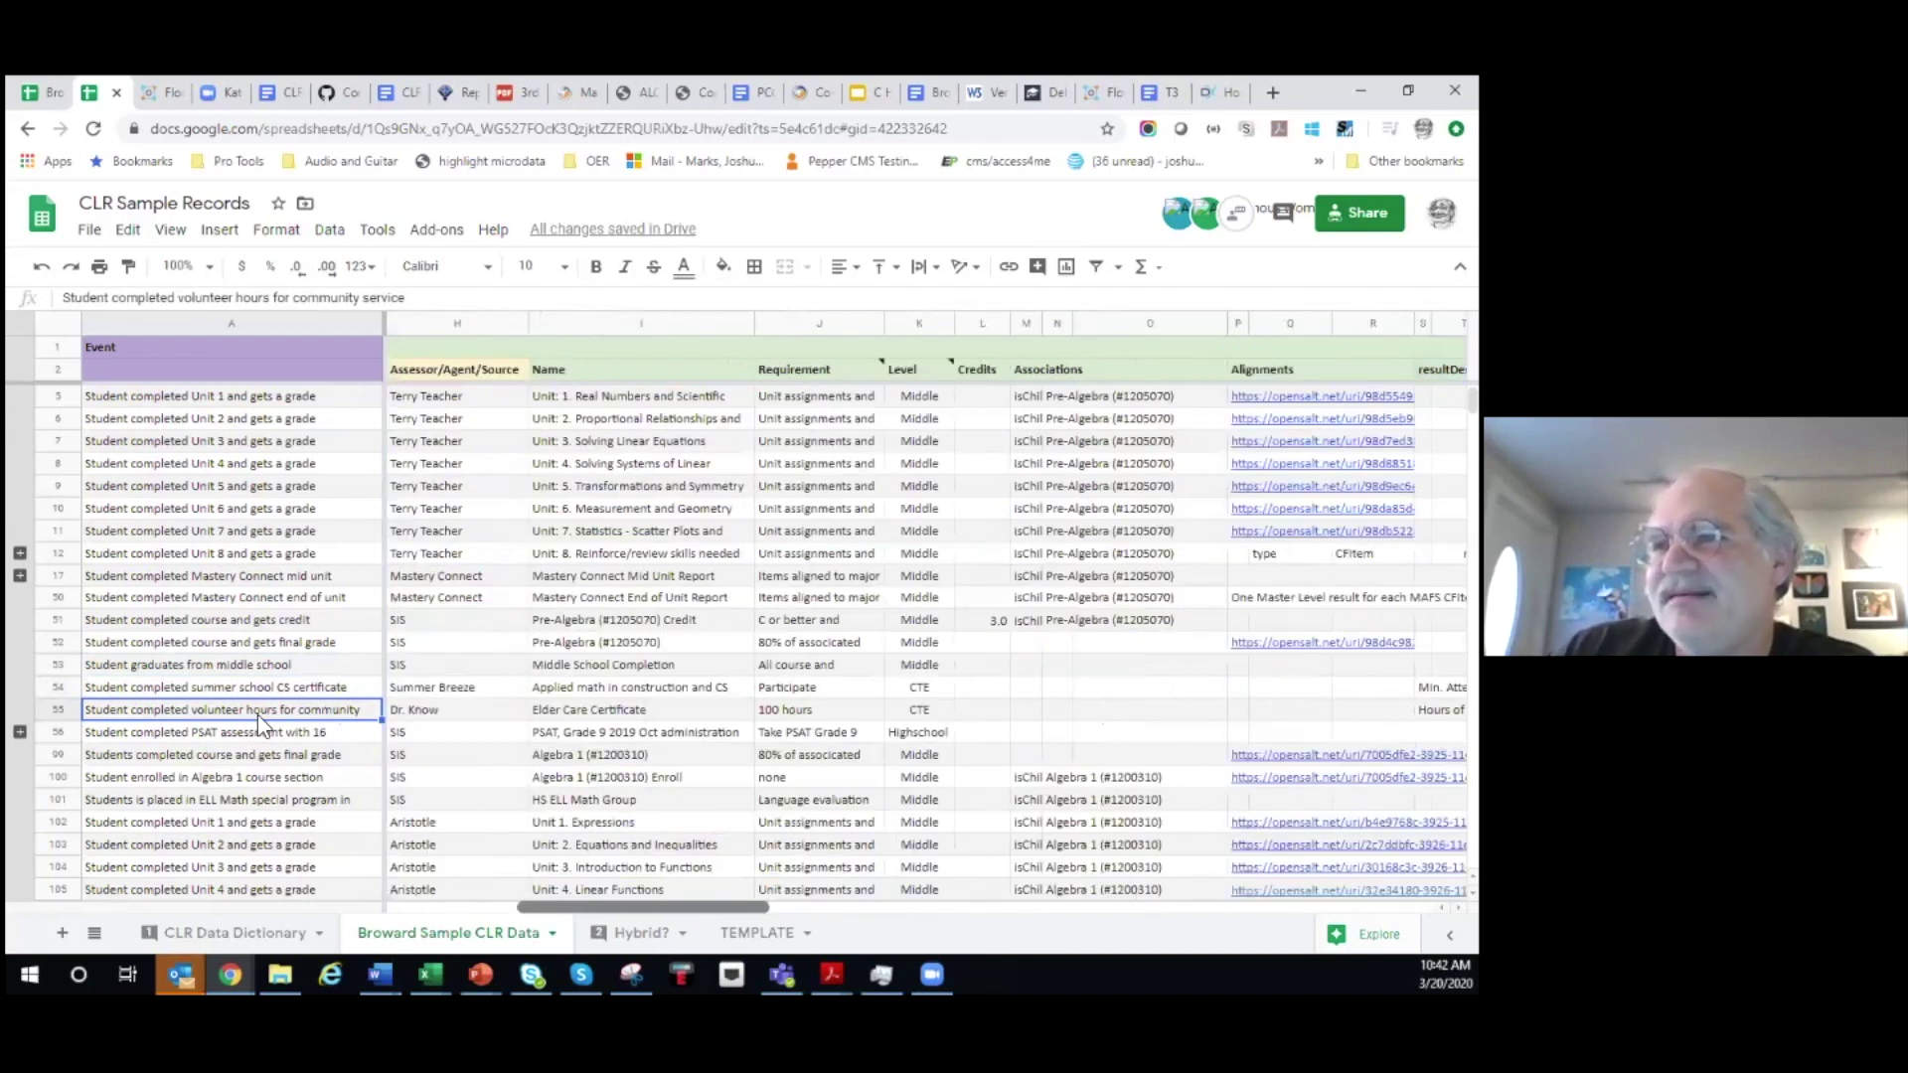
pyautogui.scroll(-4, 258, 714)
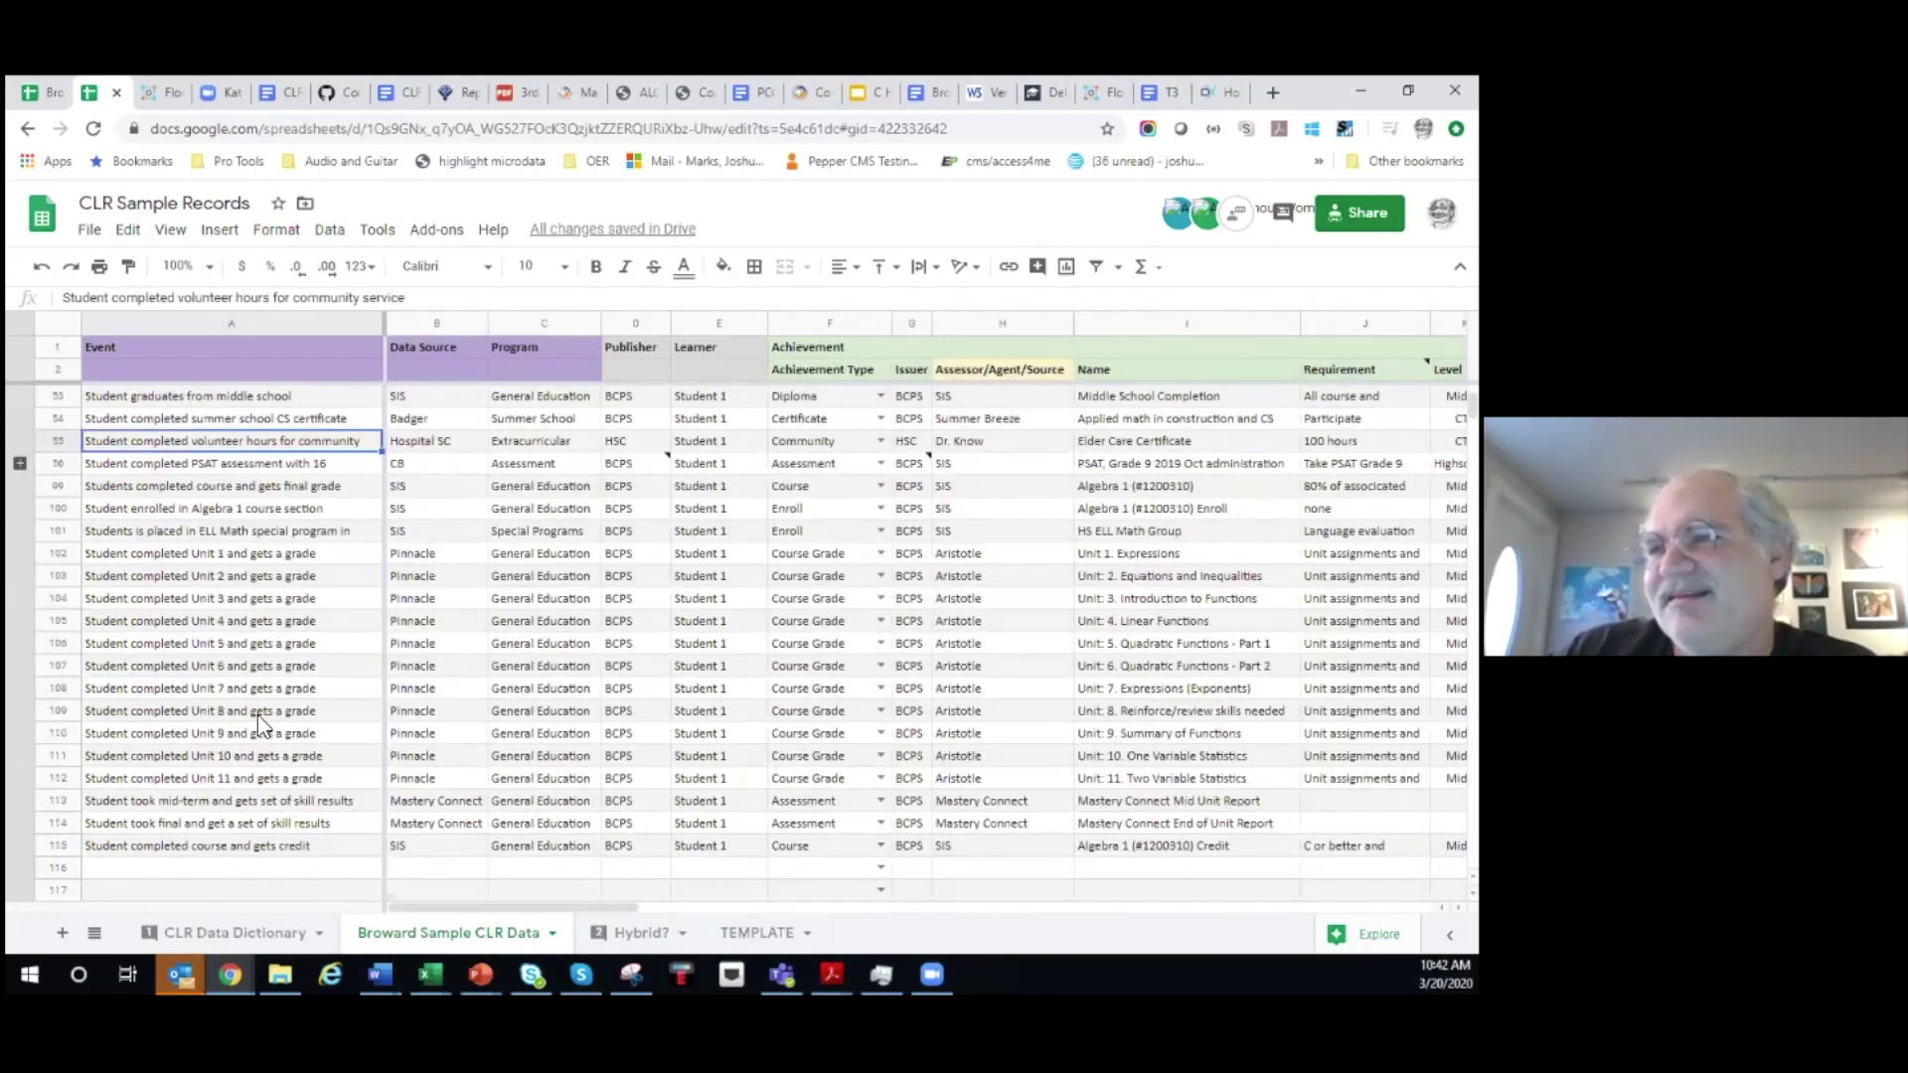
pyautogui.scroll(-1, 258, 713)
pyautogui.scroll(1, 259, 714)
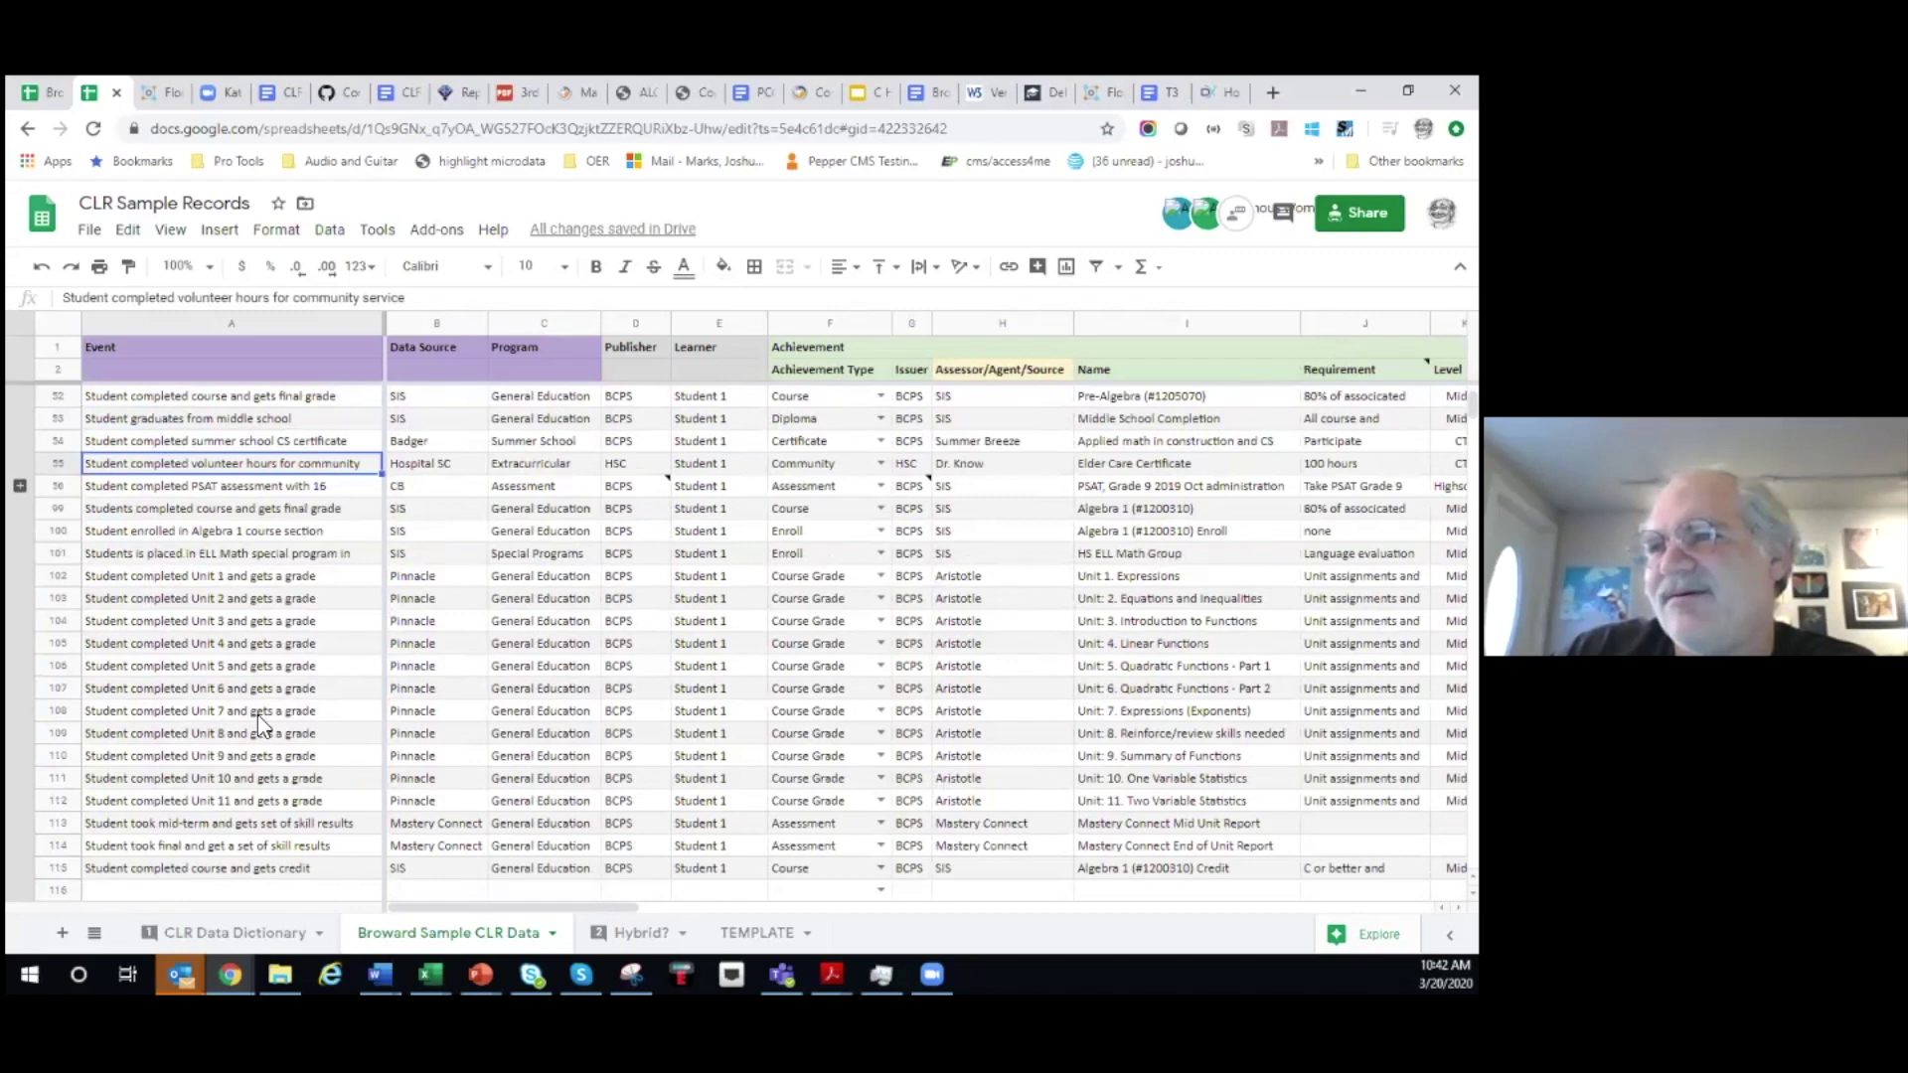
pyautogui.scroll(5, 259, 720)
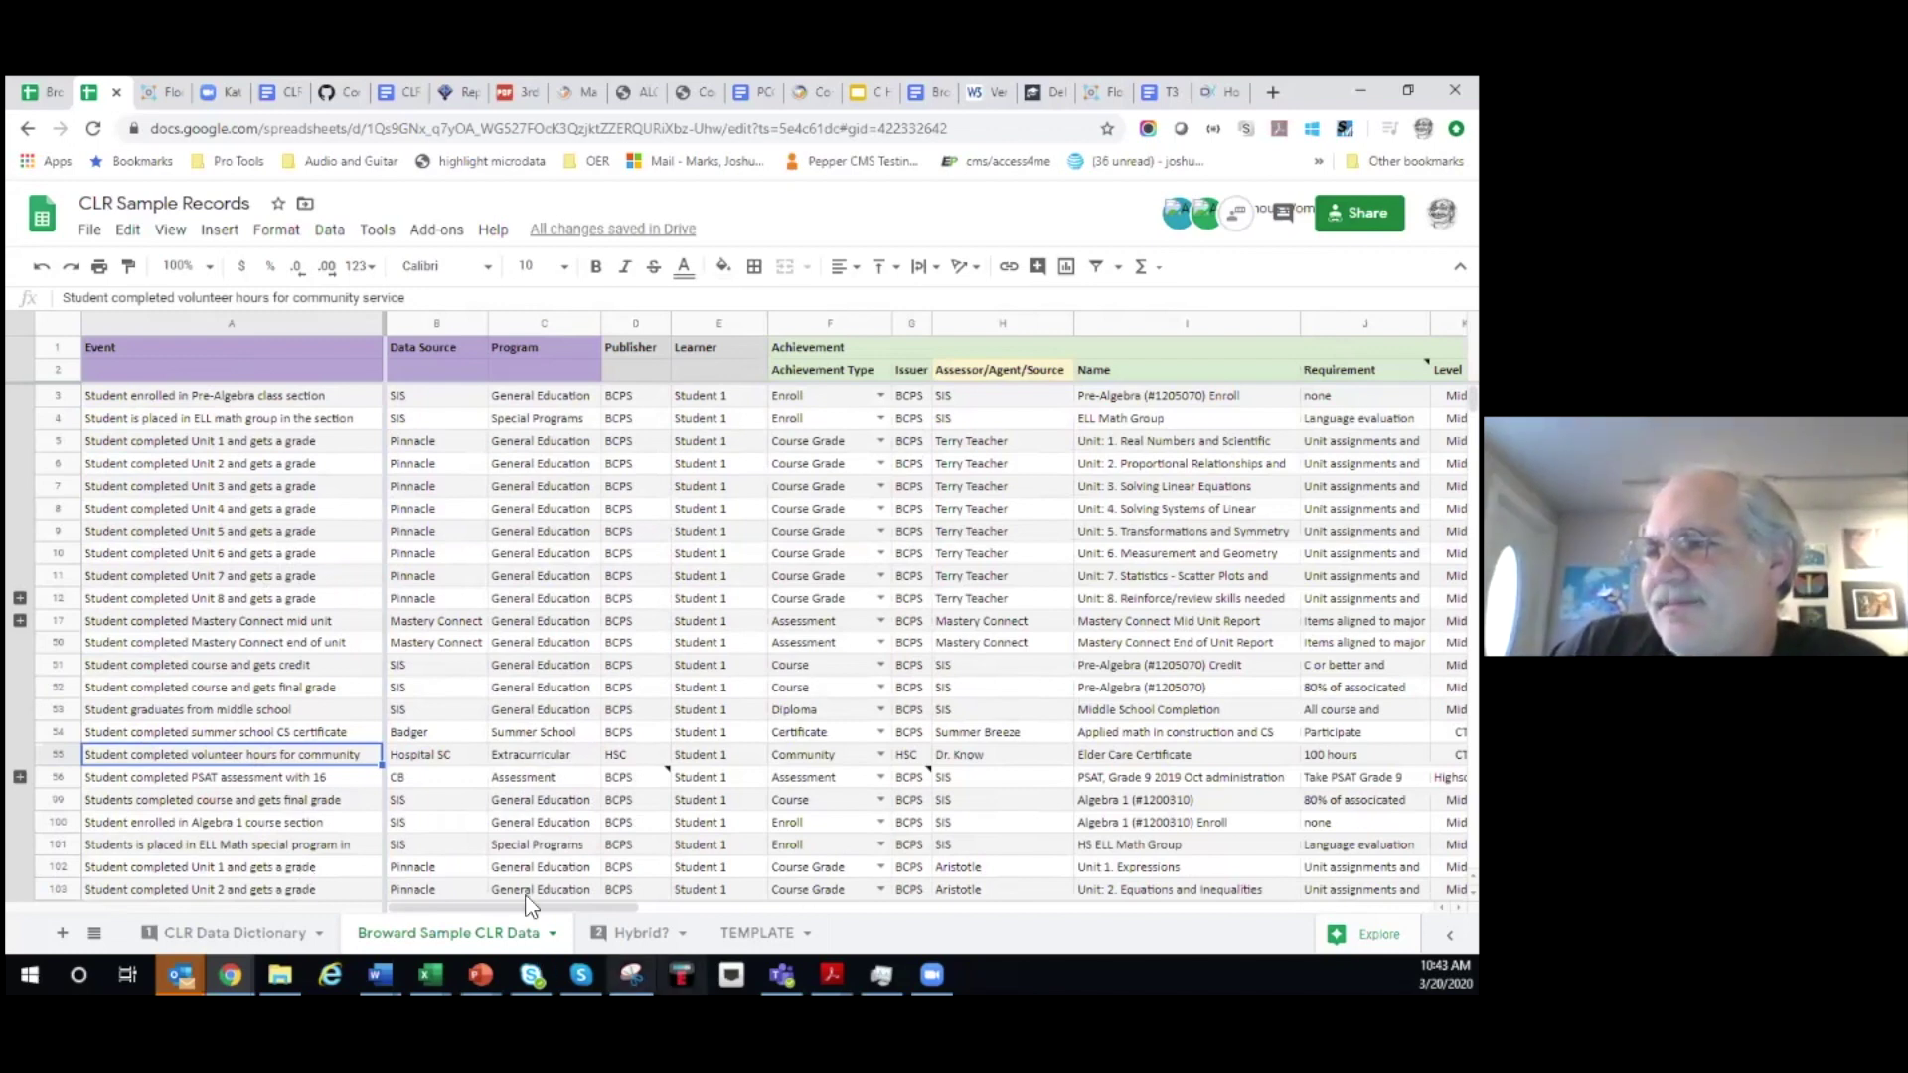
# - Switch to the CLR Model.pptx presentation in PowerPoint and show the CLR Record (Achievement Semantics) slide
pyautogui.moveTo(481, 975)
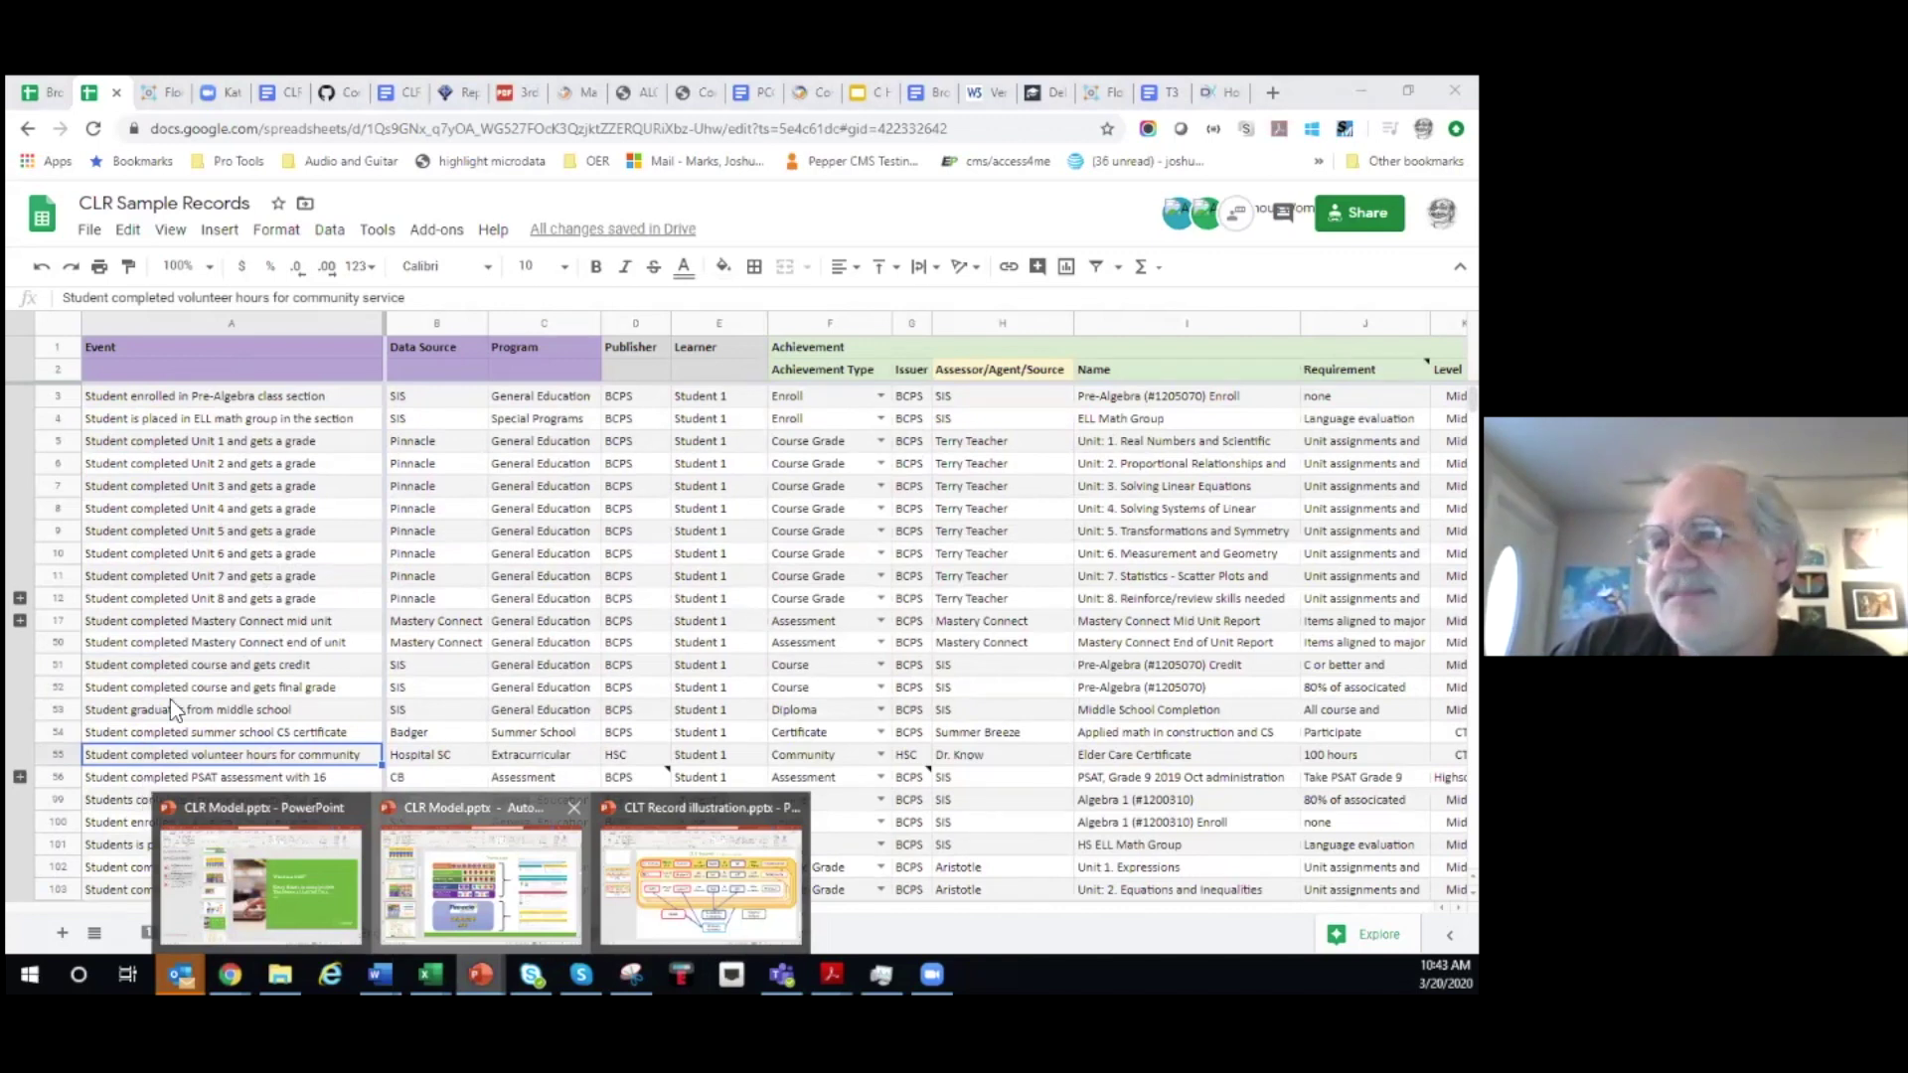
pyautogui.click(189, 801)
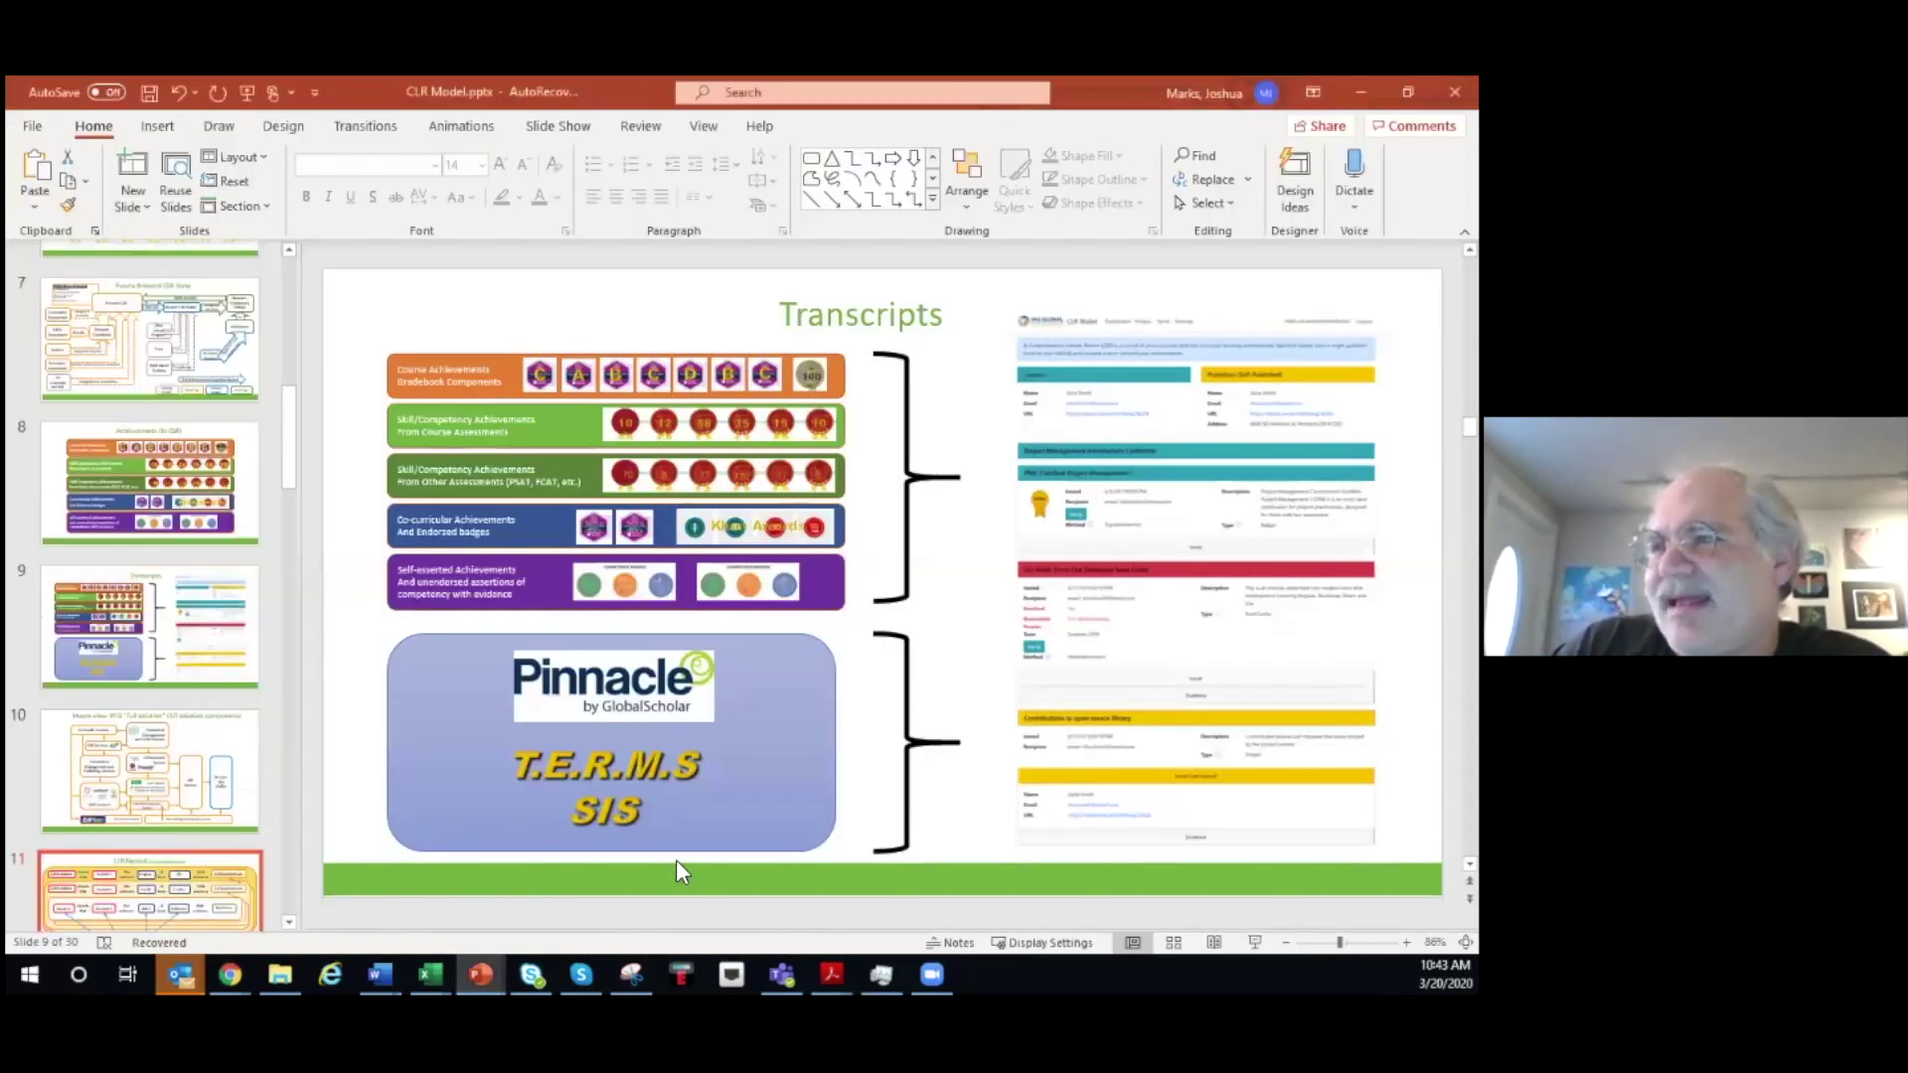
pyautogui.press('pagedown')
pyautogui.press('pagedown')
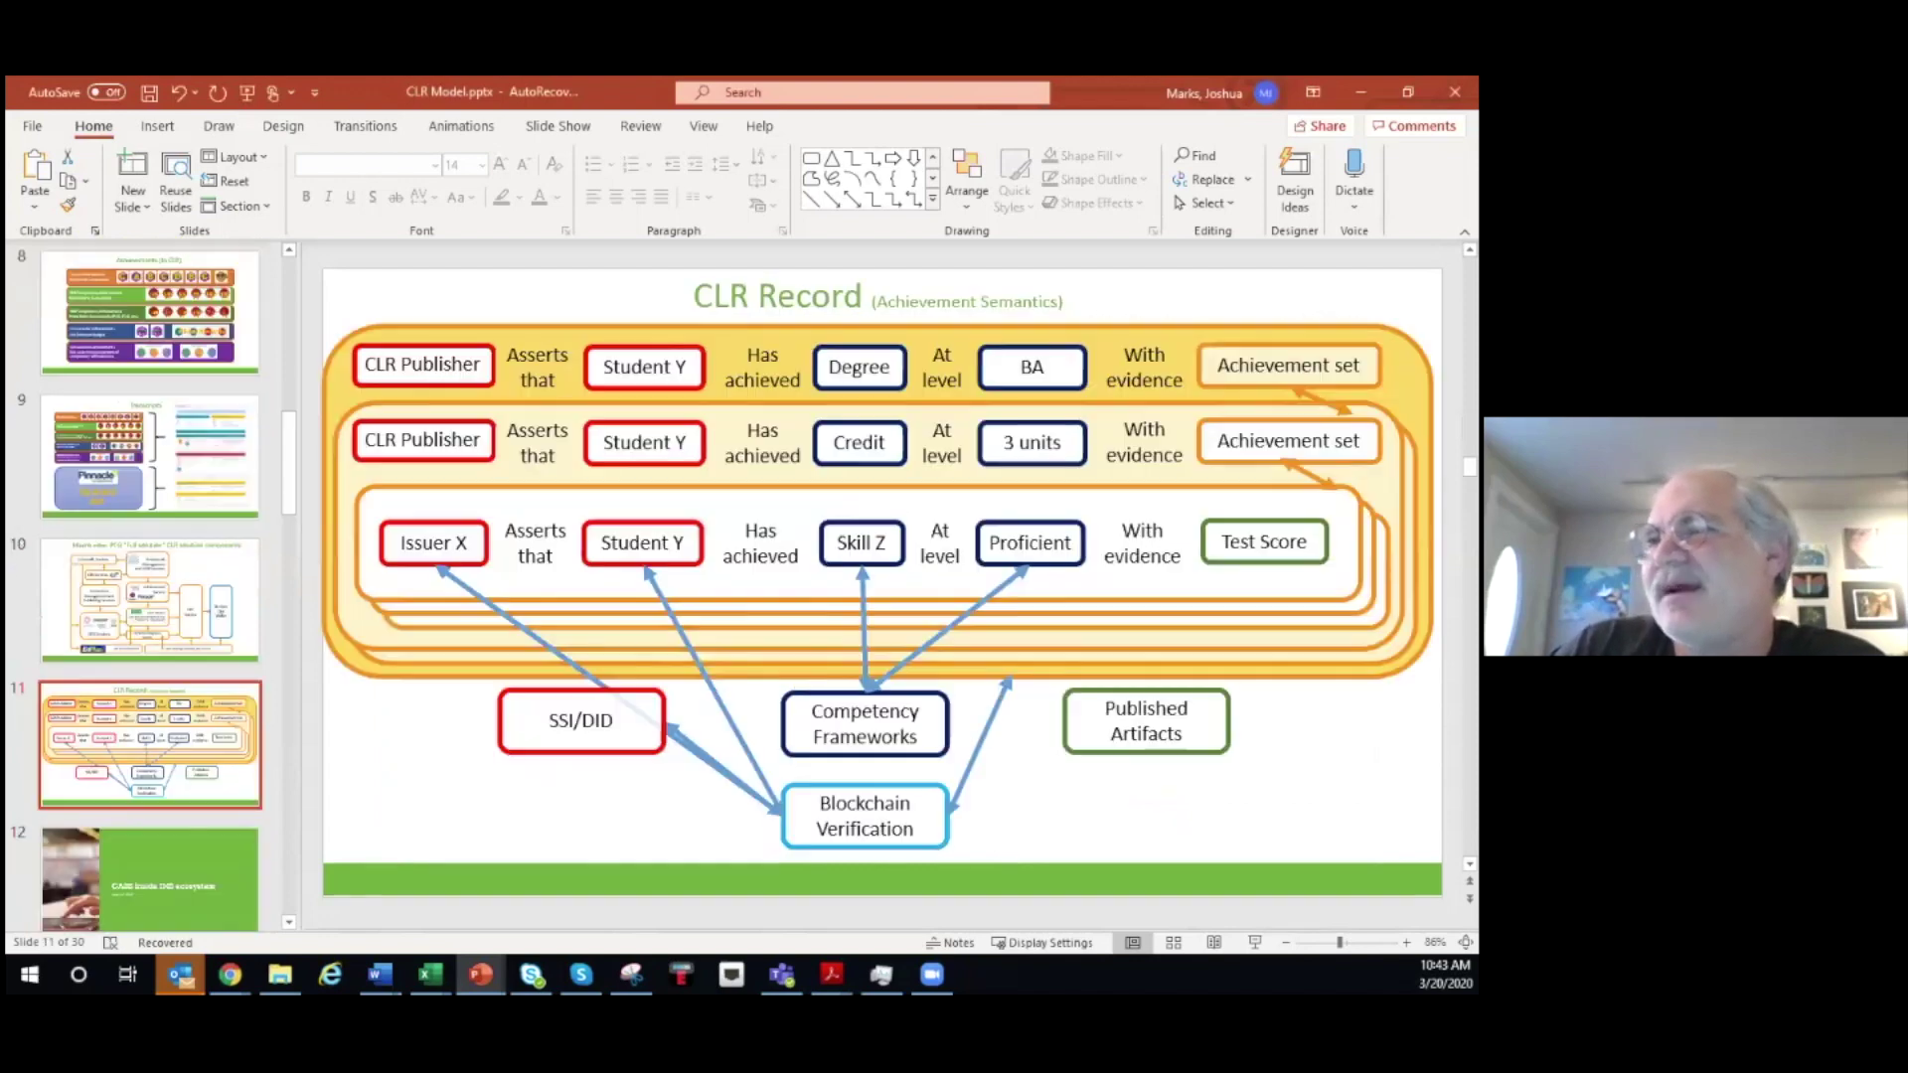